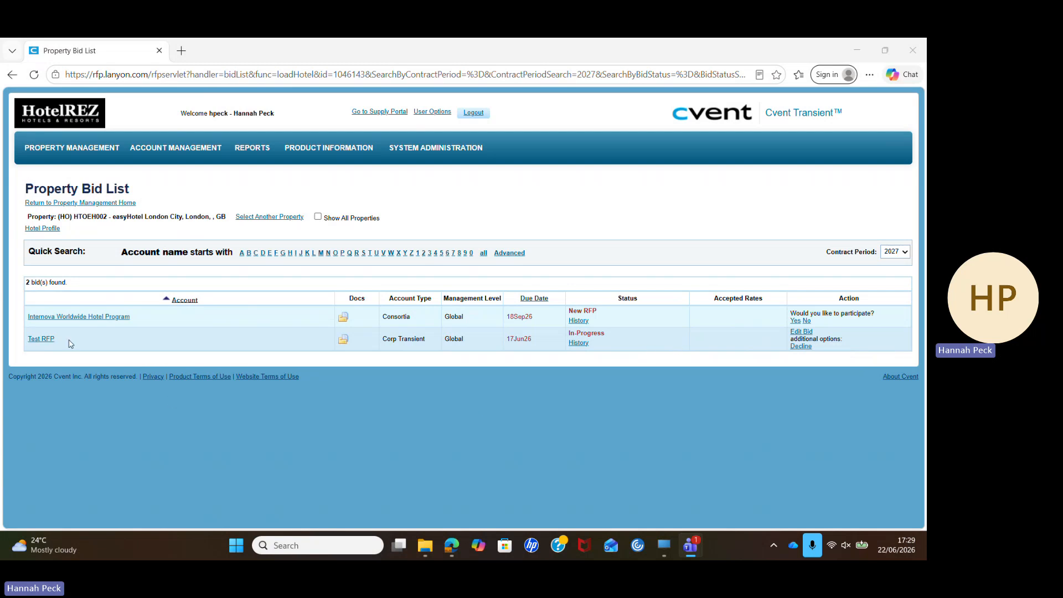
- Open the Test RFP bid for editing and review its program requirements, account documents and rate plan section
left_click(802, 332)
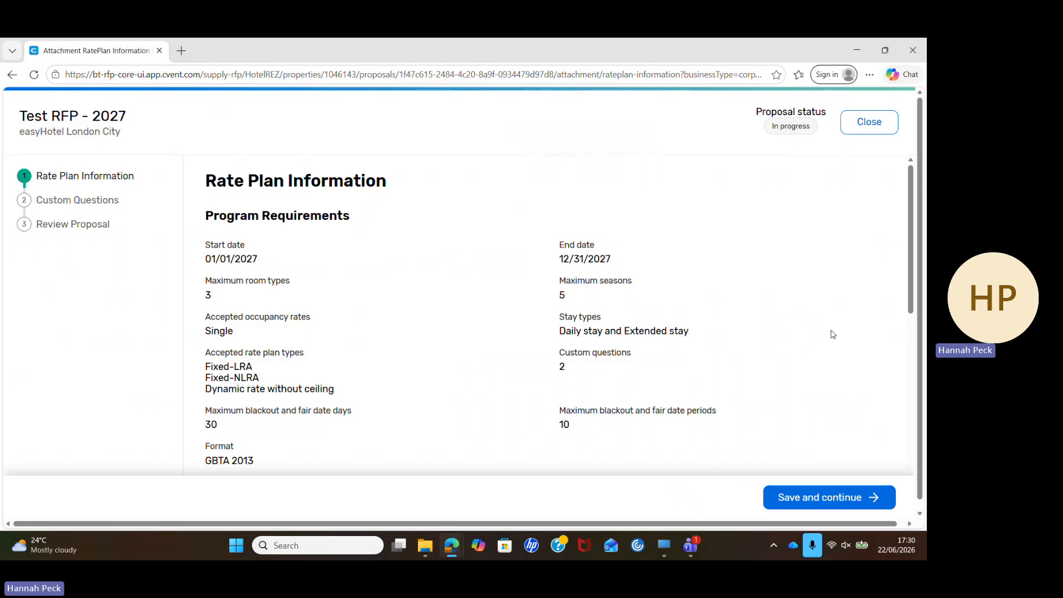
scroll(903, 290, "down", 3)
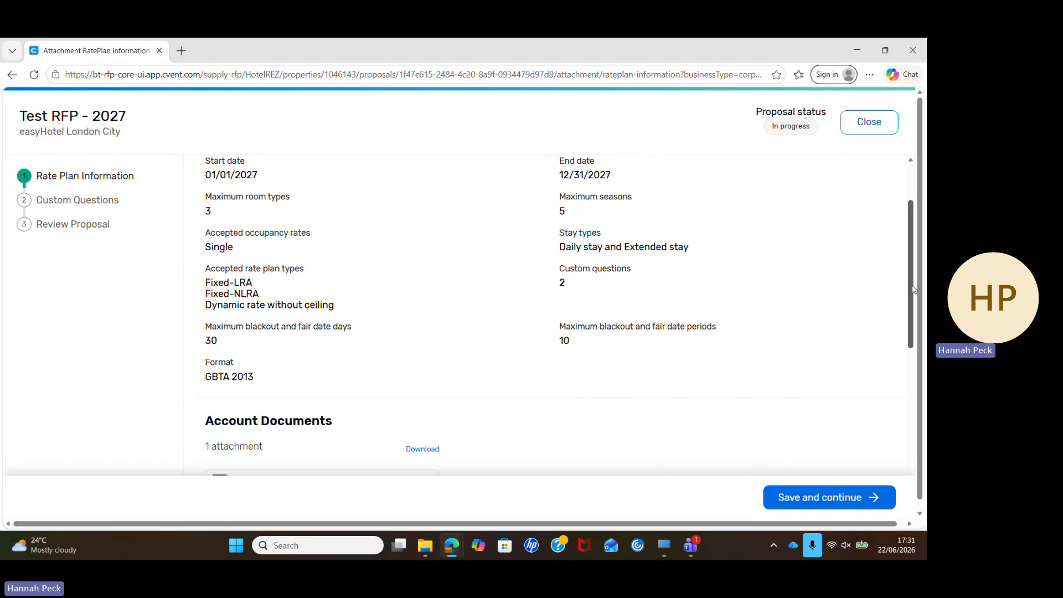
scroll(914, 297, "down", 1)
left_click_drag(914, 298, 921, 357)
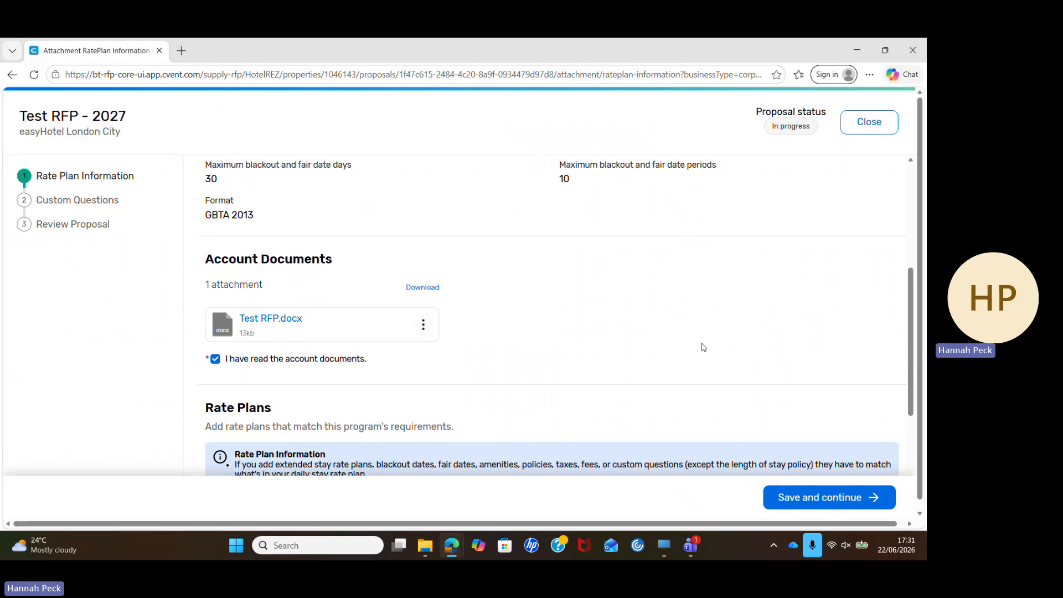
left_click_drag(910, 308, 922, 399)
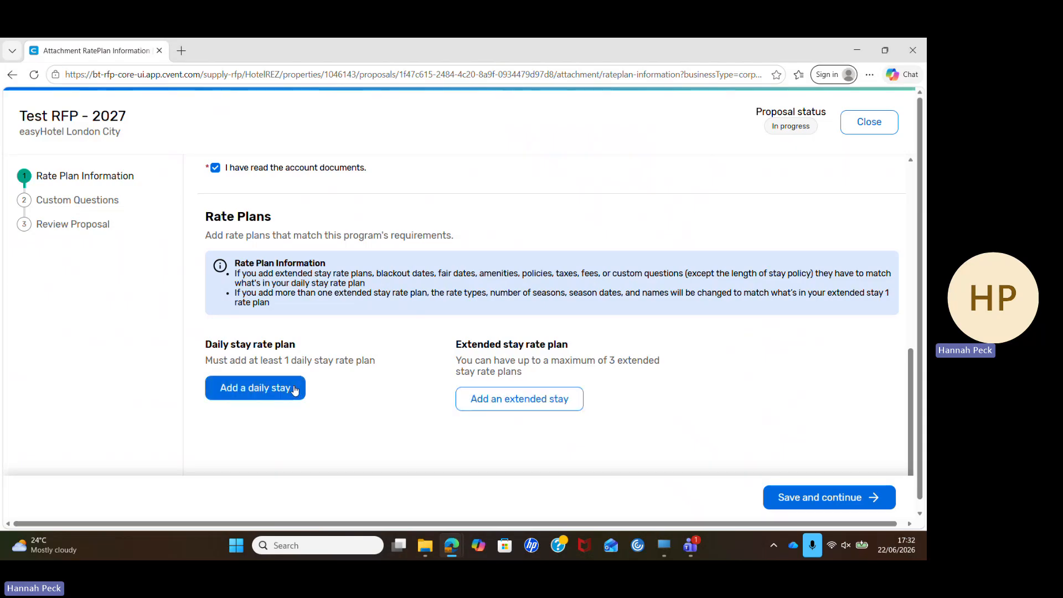
- Compare the available daily stay rate plans with the accepted rate plan types in the program requirements
left_click(295, 391)
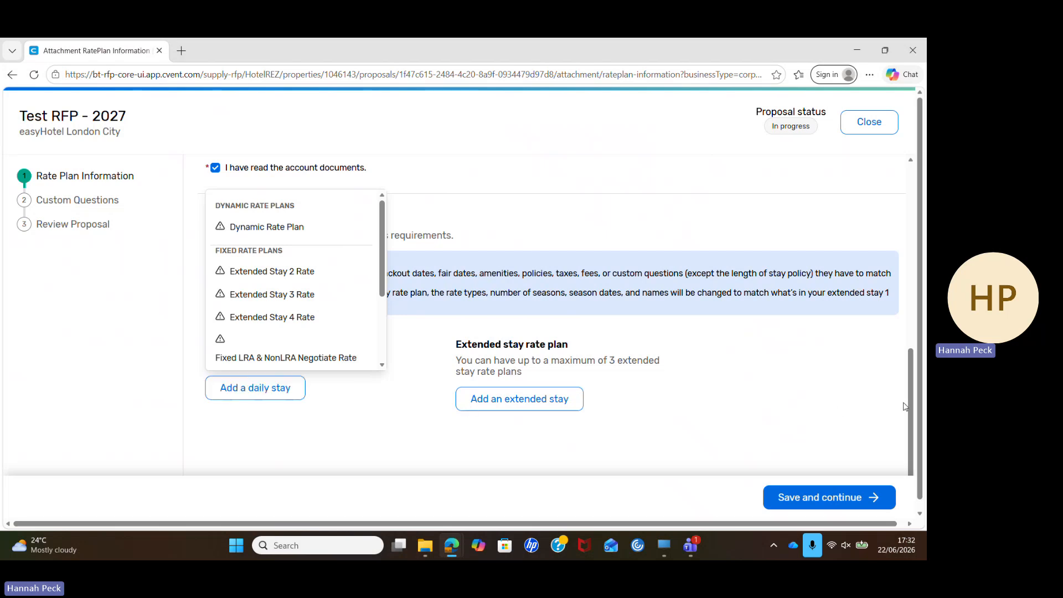
left_click_drag(909, 407, 888, 245)
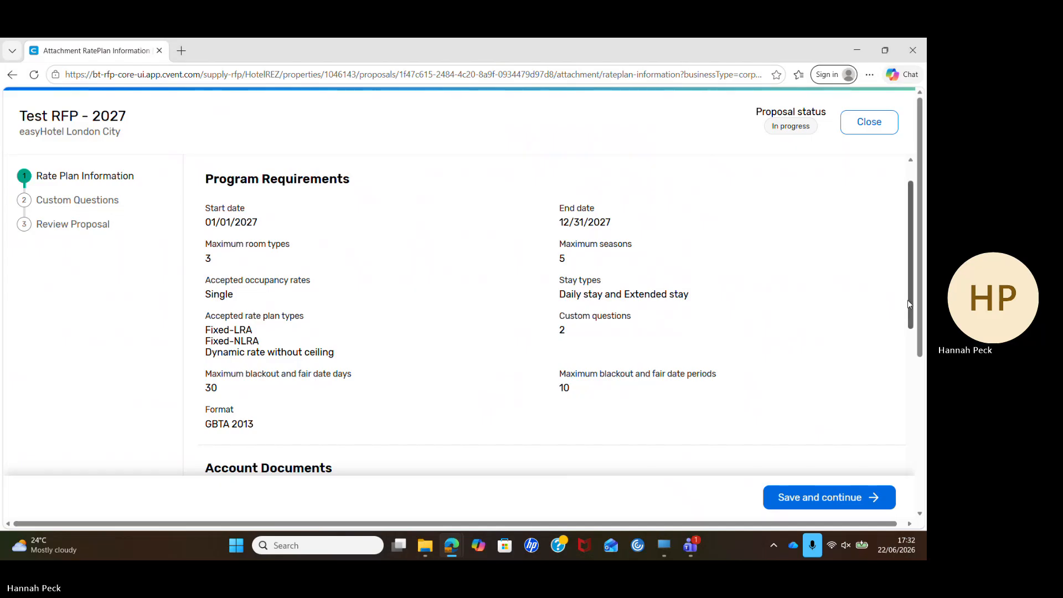
left_click_drag(907, 300, 907, 358)
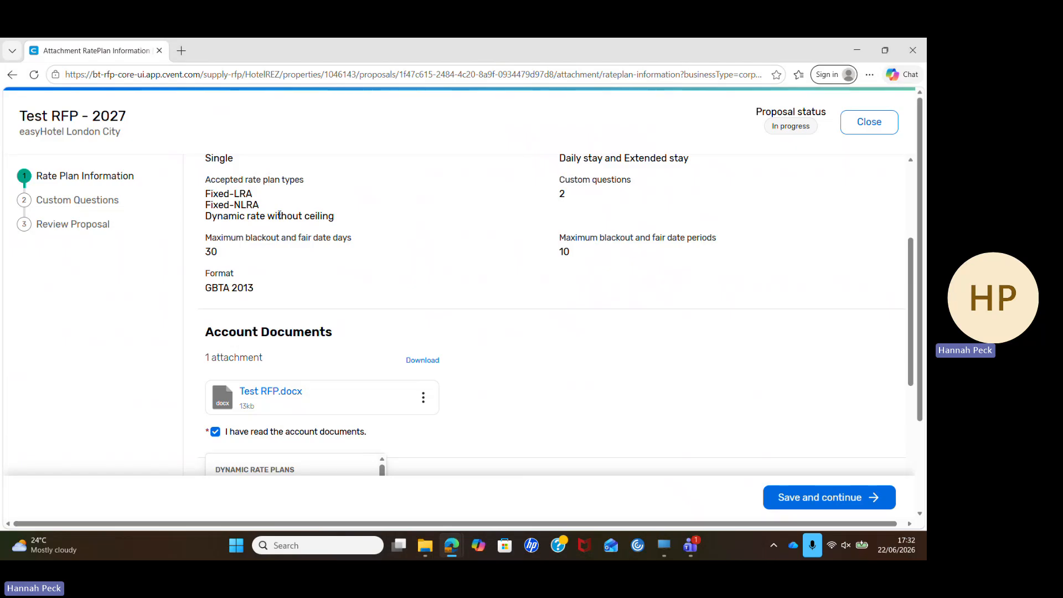
left_click_drag(571, 194, 559, 180)
left_click(569, 206)
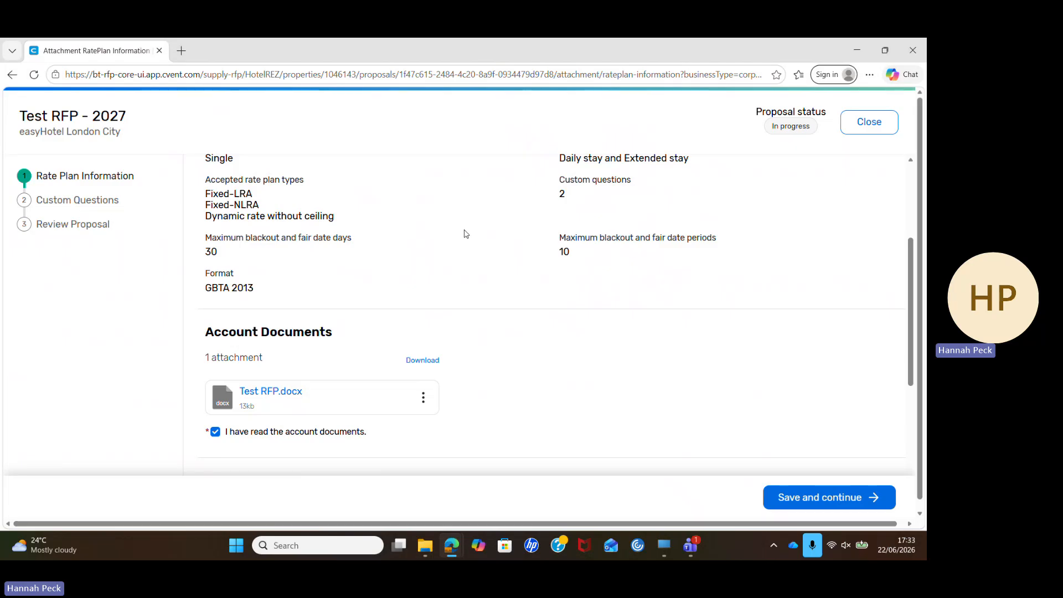
left_click_drag(911, 294, 910, 401)
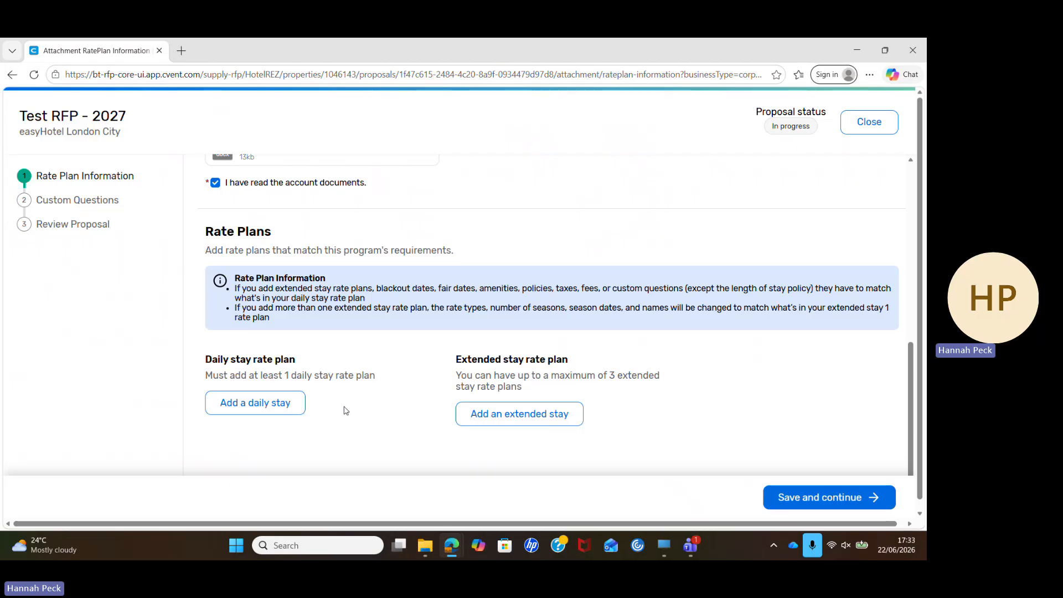
- Add the Dynamic Rate Plan as the daily stay rate plan and open it to complete its details
left_click(278, 410)
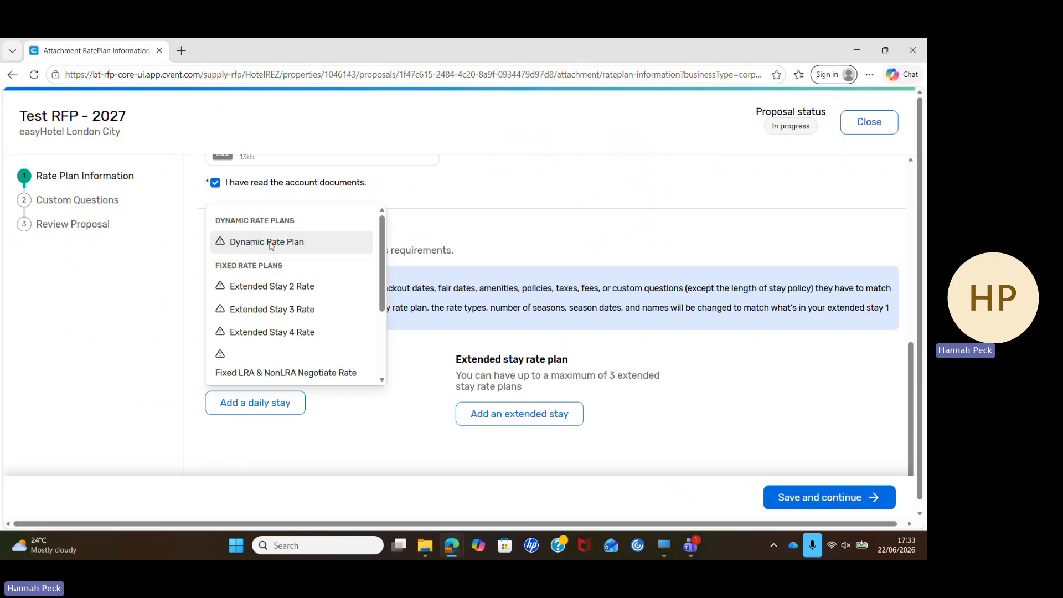
left_click(270, 243)
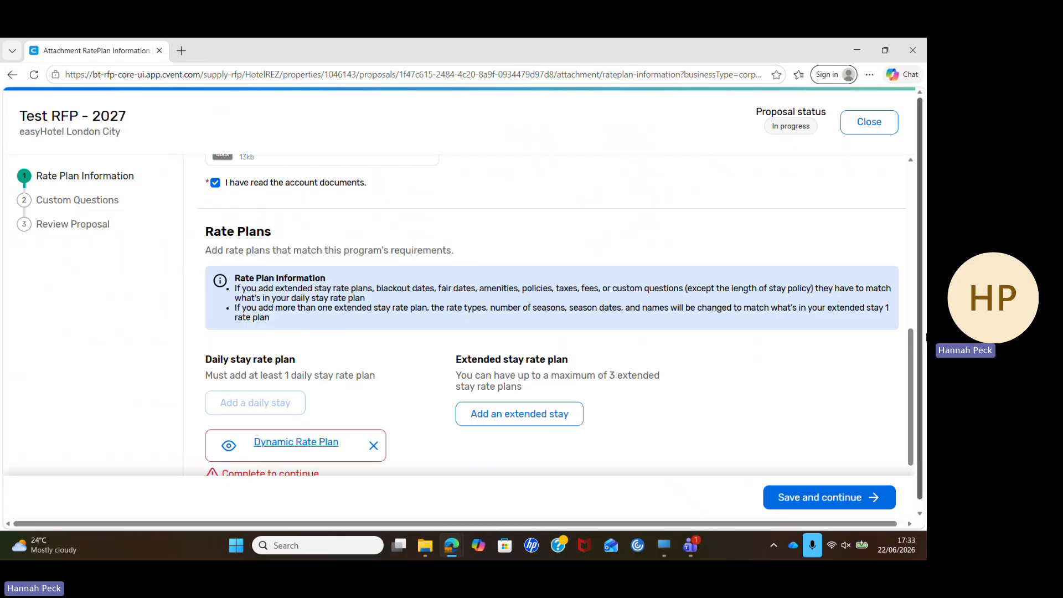
scroll(914, 341, "down", 1)
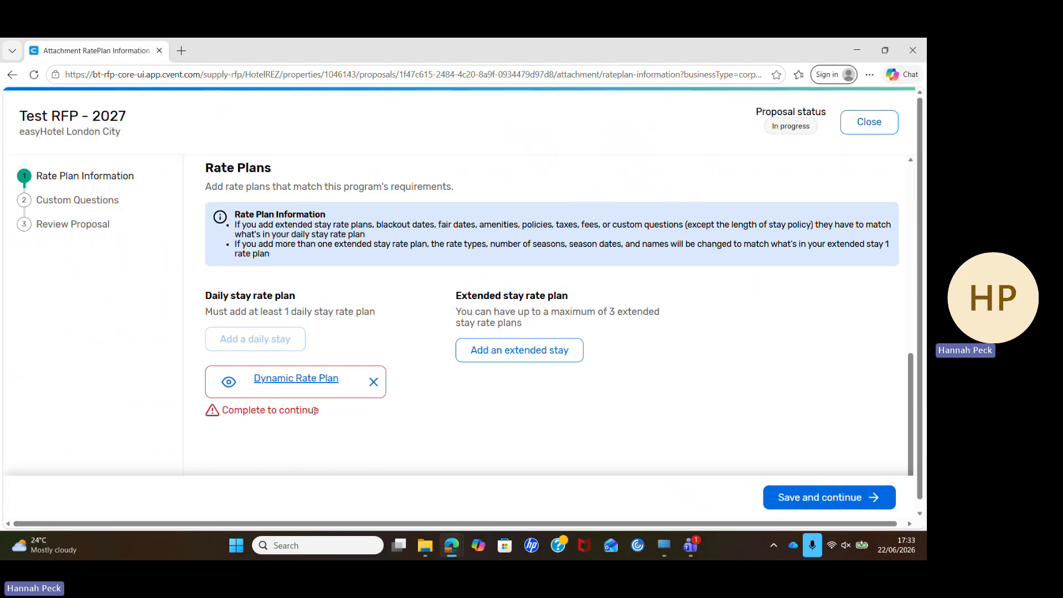
left_click(296, 379)
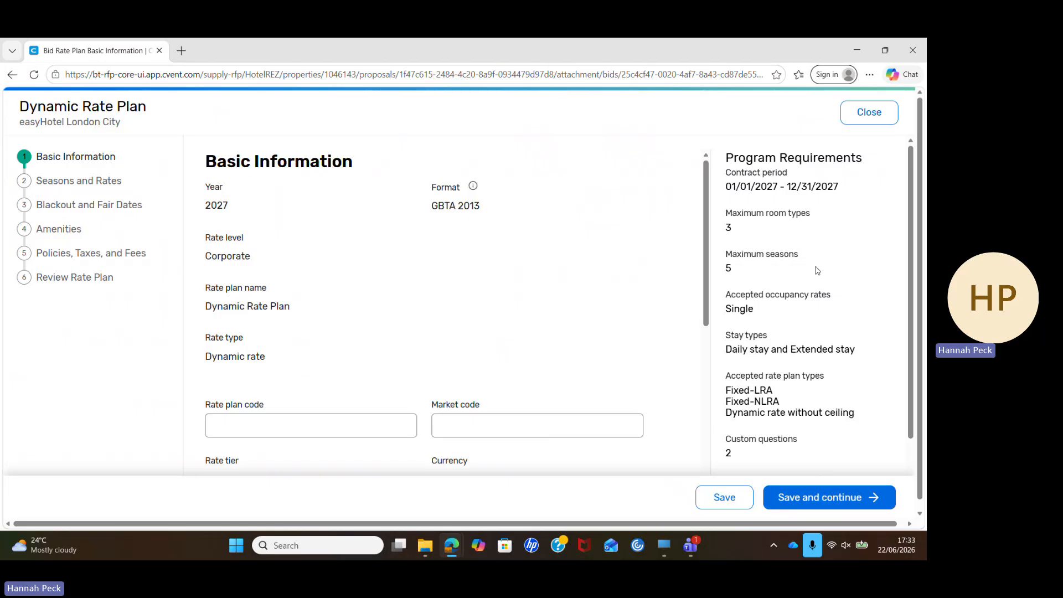
- Try moving all room types into the rate plan's room type order, and clear the selection
left_click_drag(704, 213, 706, 277)
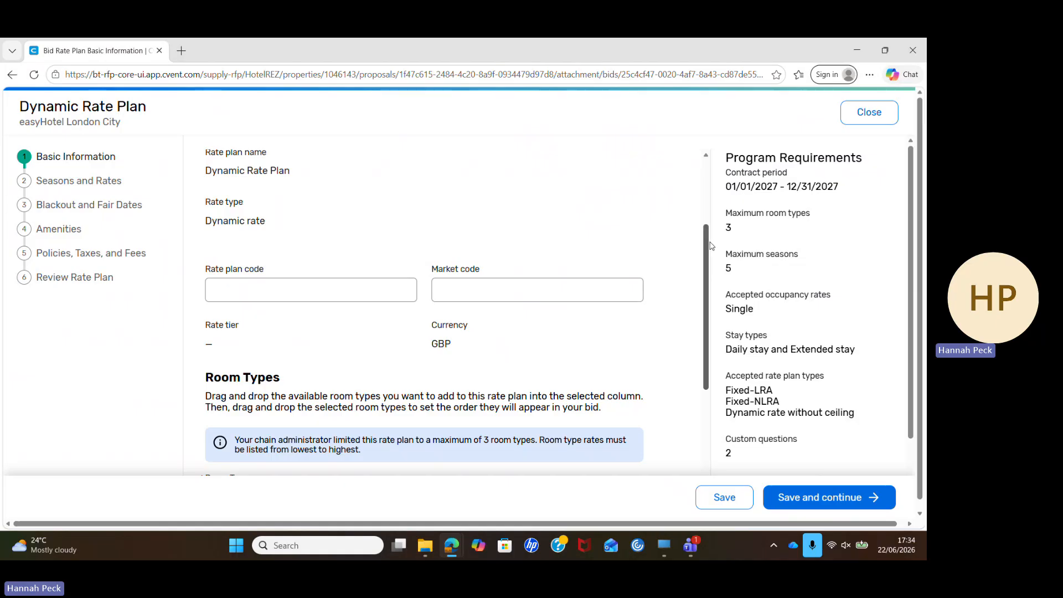
left_click_drag(708, 244, 708, 343)
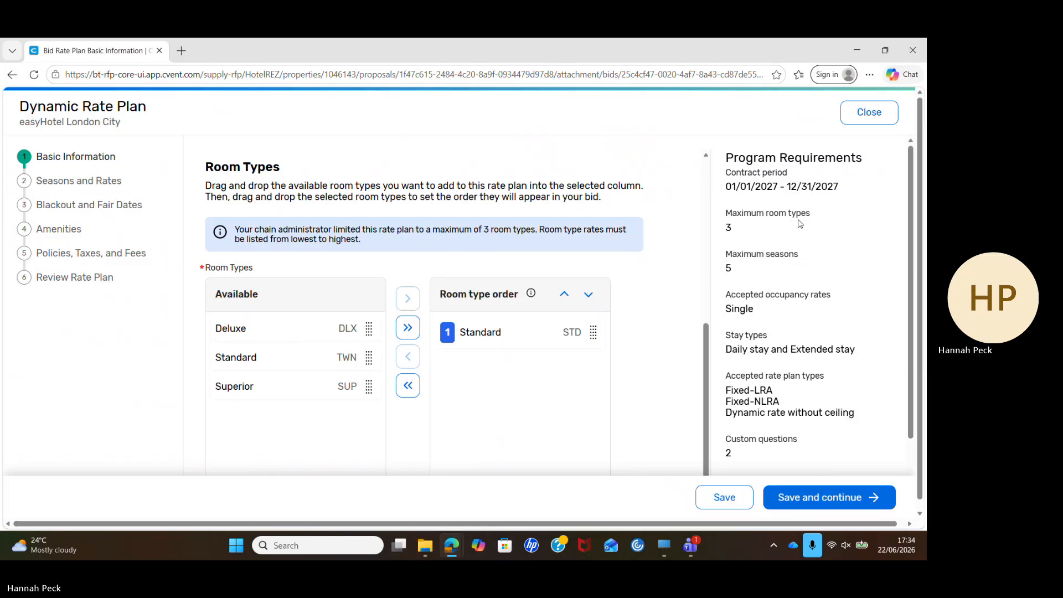
left_click(414, 389)
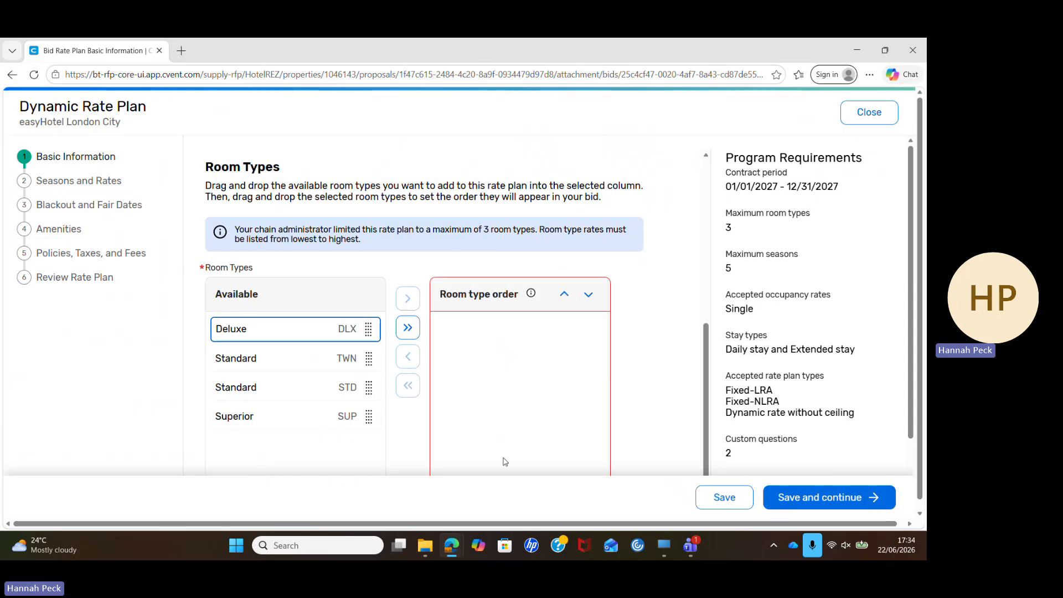
left_click(402, 330)
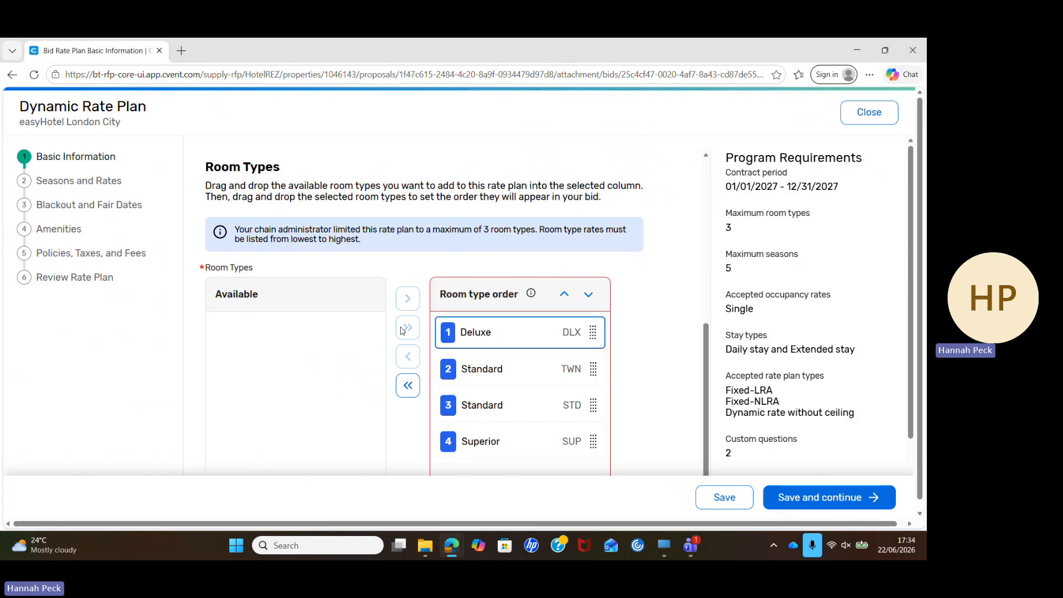
left_click(408, 385)
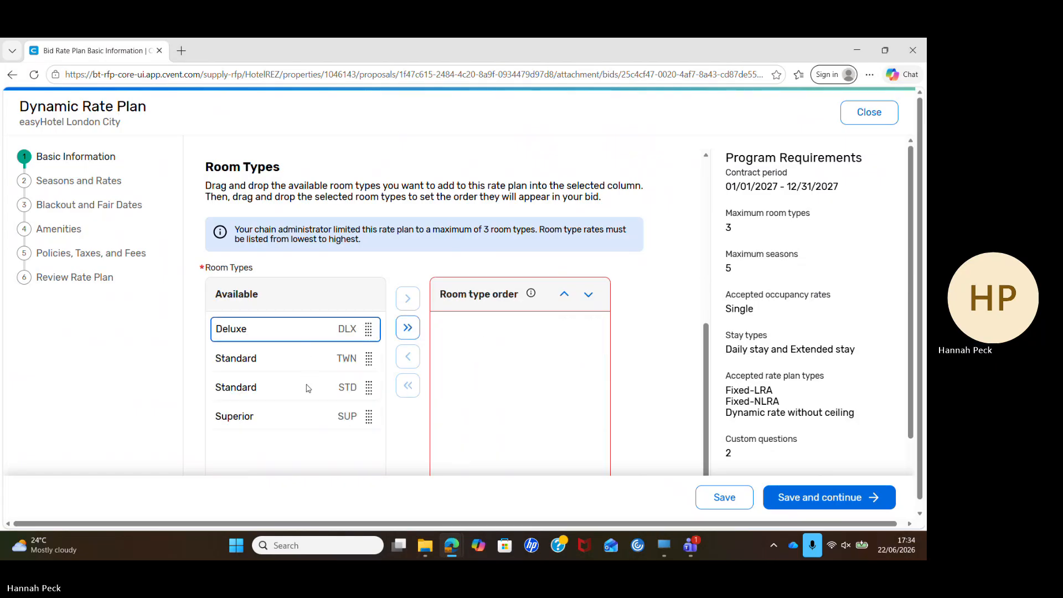
- Add Standard (STD), Deluxe and Superior to the room type order and try moving Deluxe within it
left_click(308, 388)
left_click_drag(327, 389, 549, 329)
left_click(325, 338)
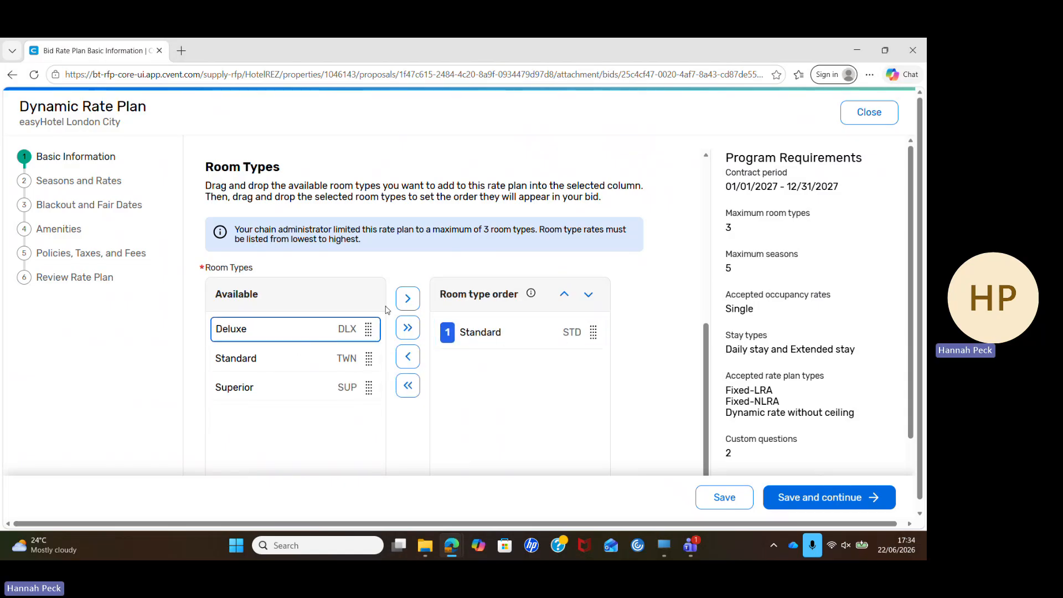
left_click(403, 300)
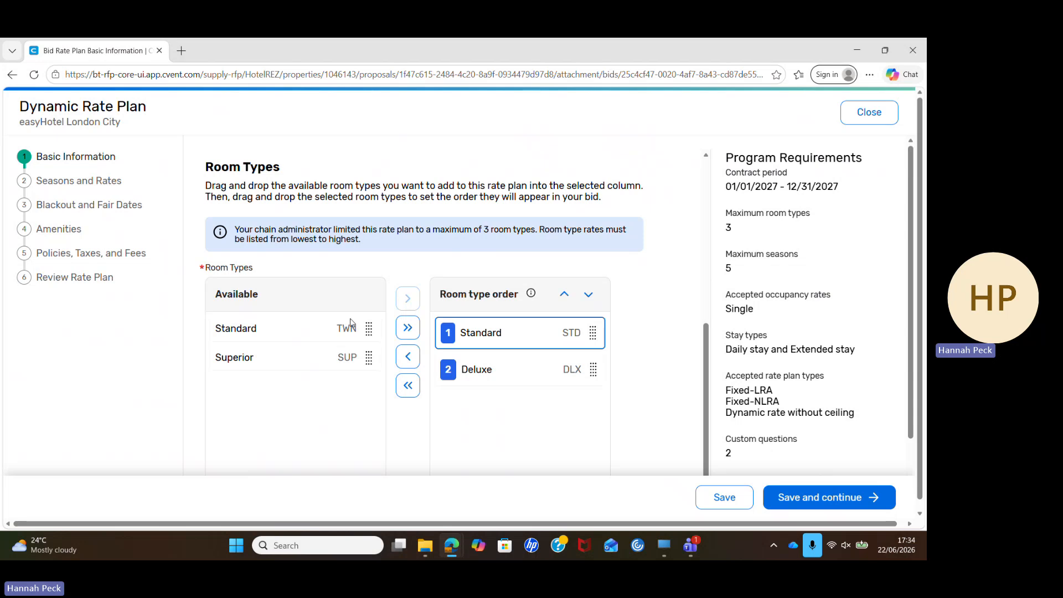
left_click(313, 363)
left_click(415, 309)
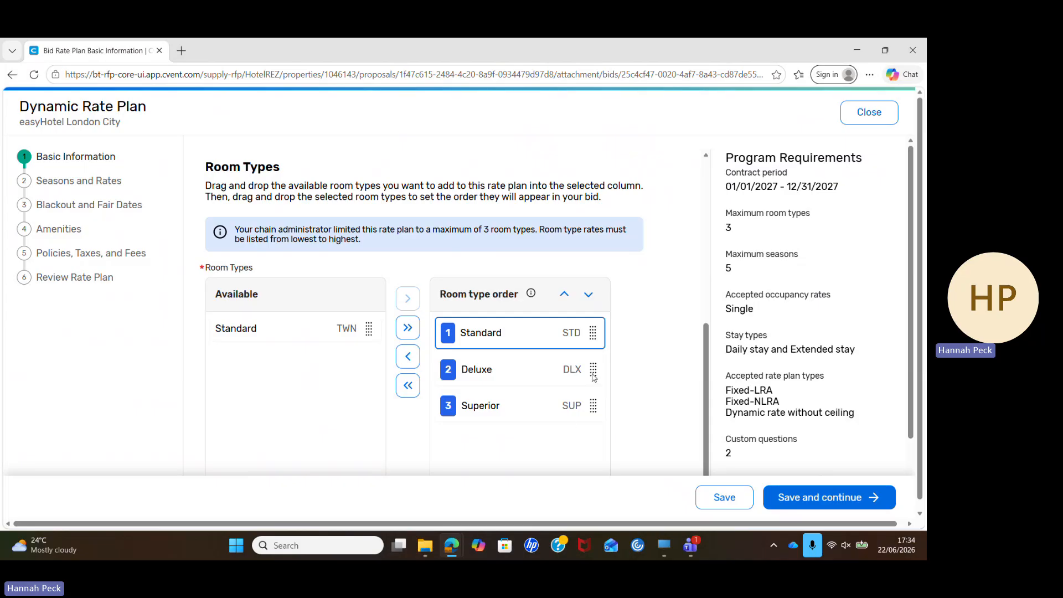
mouse_move(594, 380)
left_mouse_down()
mouse_move(593, 349)
mouse_move(590, 395)
left_mouse_up()
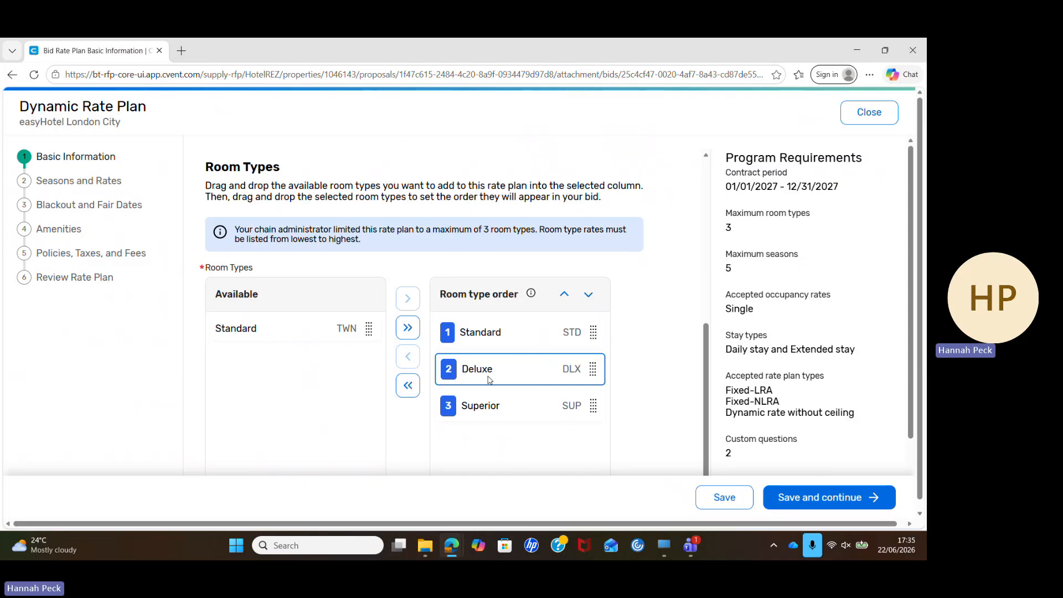
- Clear the room type order, add only Standard (STD), and save and continue to Seasons and Rates
left_click(407, 385)
left_click(286, 367)
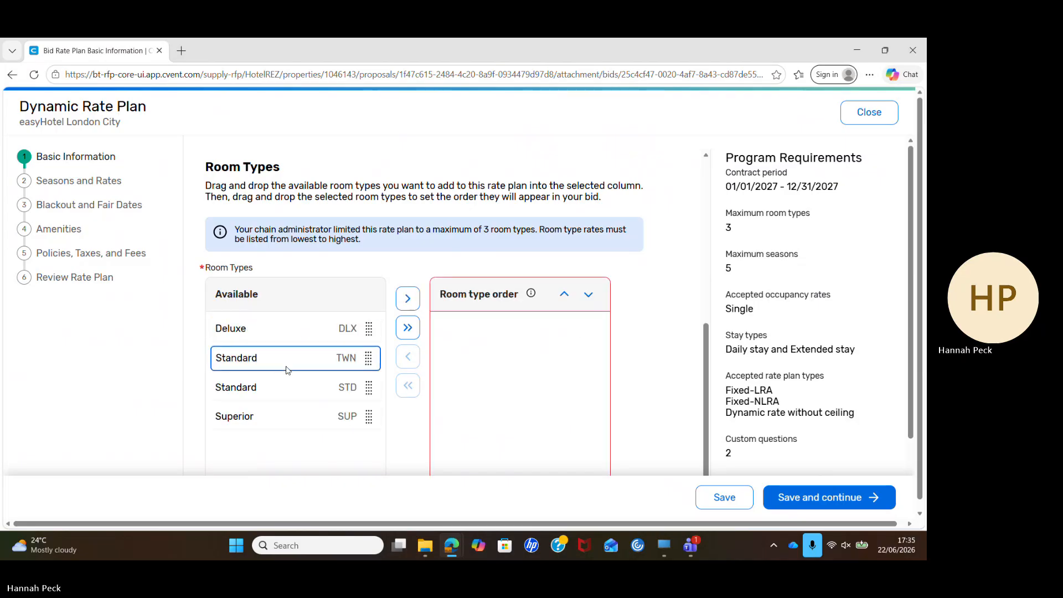
left_click(290, 388)
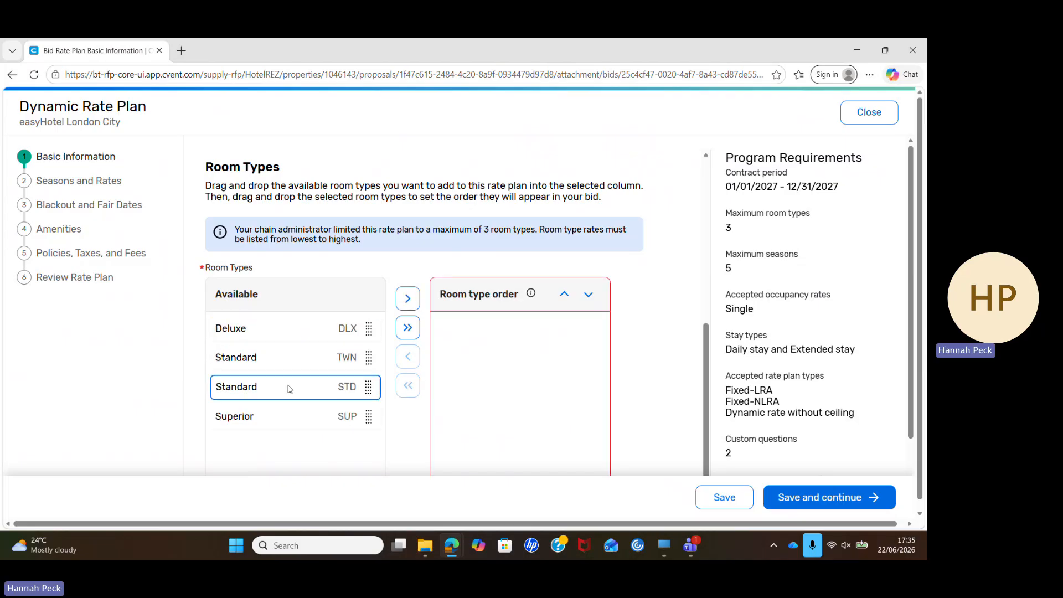
left_click(408, 299)
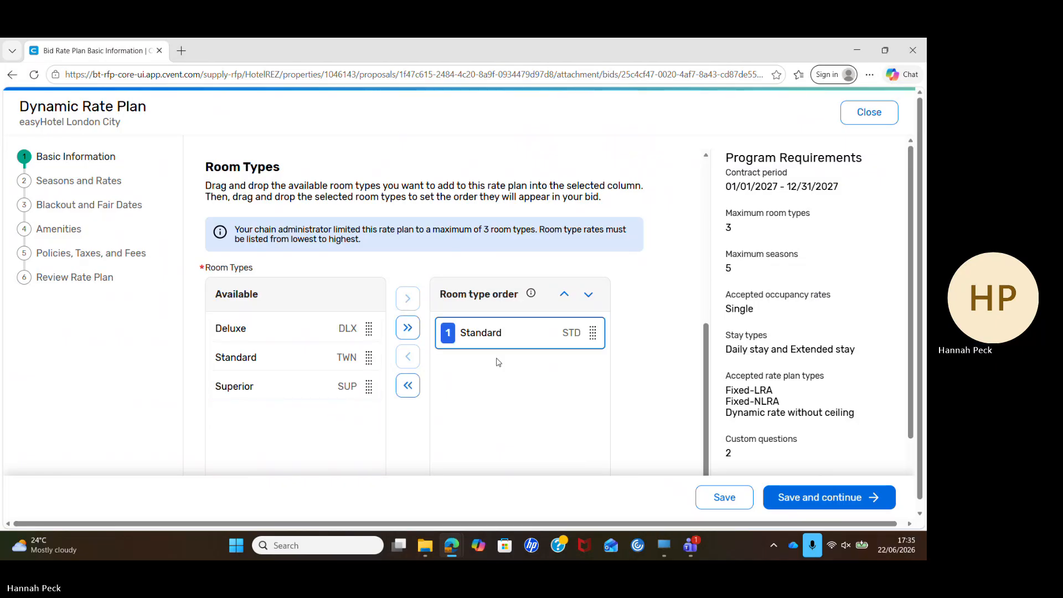
left_click(817, 503)
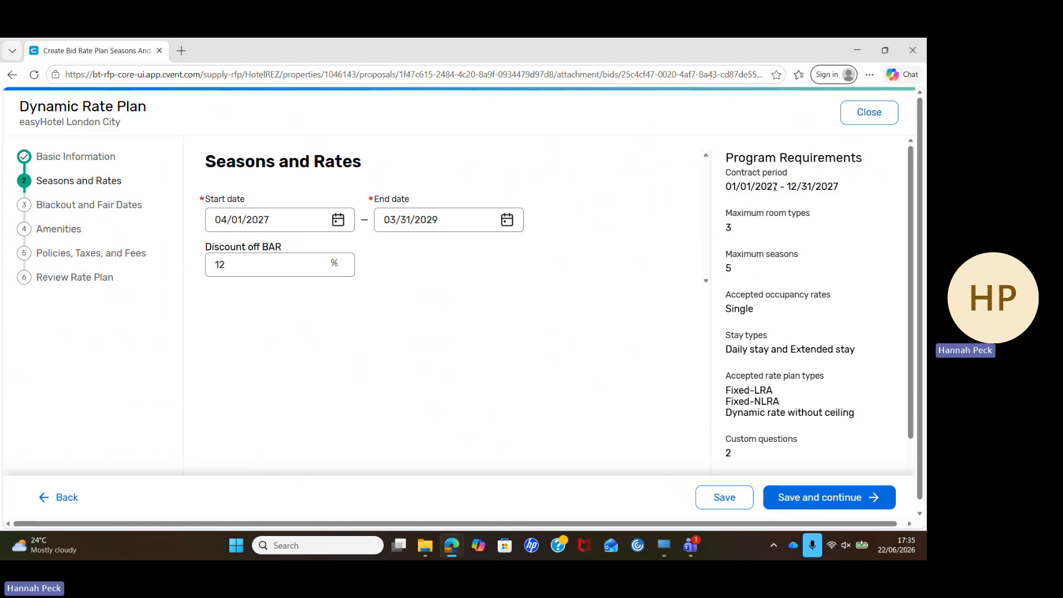
- Set the season's start date to 01/01/2027
left_click(337, 222)
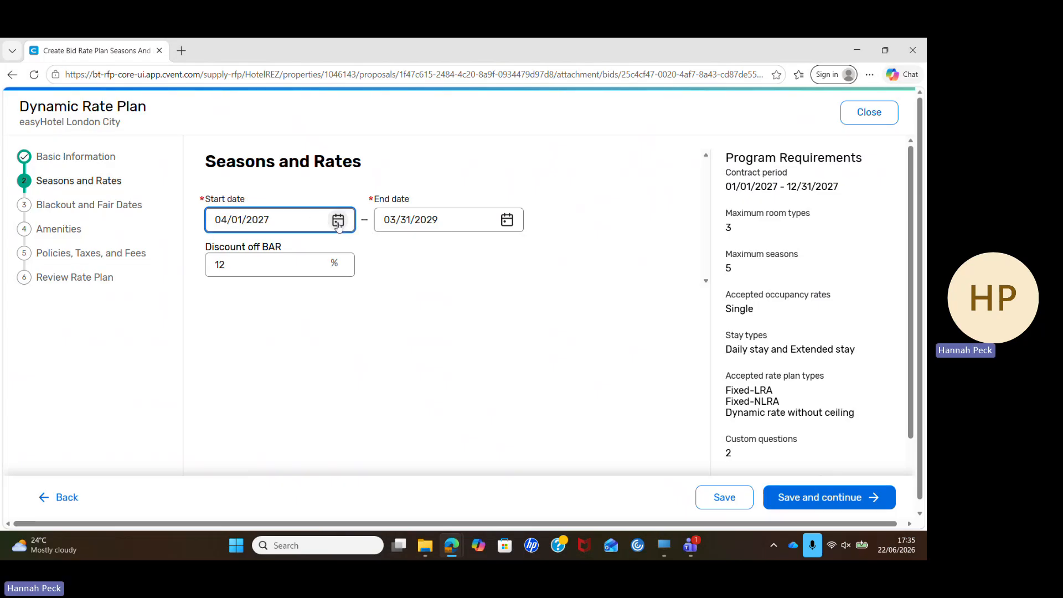
double_click(238, 256)
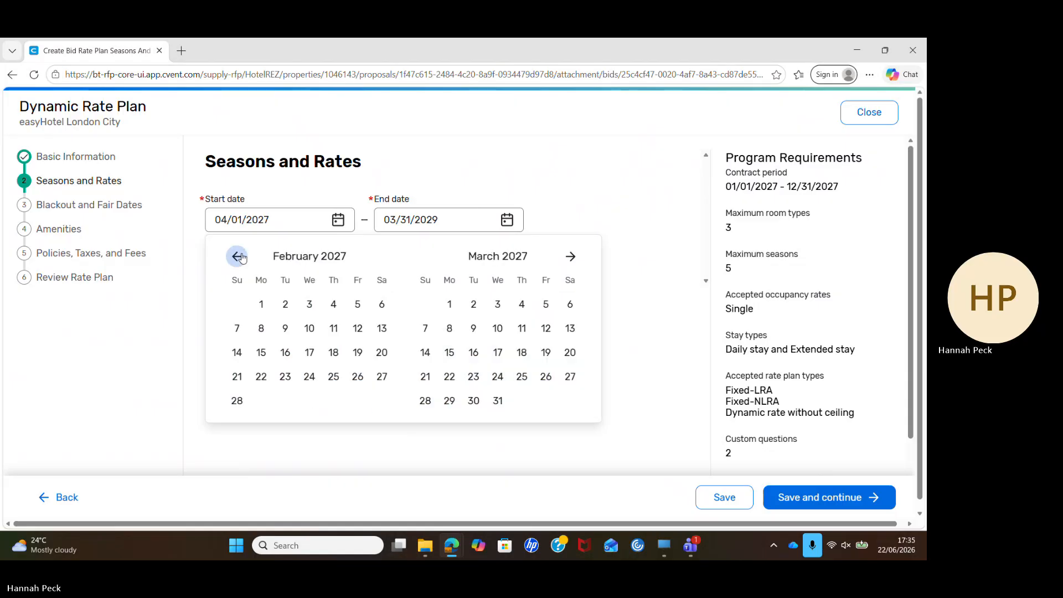
left_click(238, 257)
left_click(363, 308)
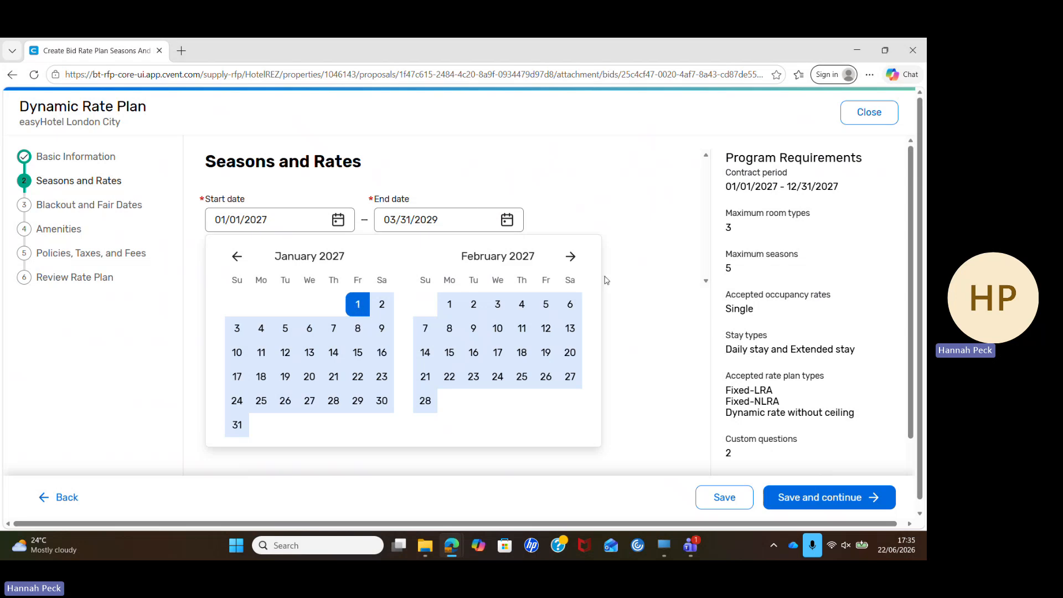
- Set the season's end date to 12/31/2027
left_click(570, 256)
left_click(570, 256)
left_click(570, 256)
left_click(570, 256)
left_click(570, 256)
left_click(570, 256)
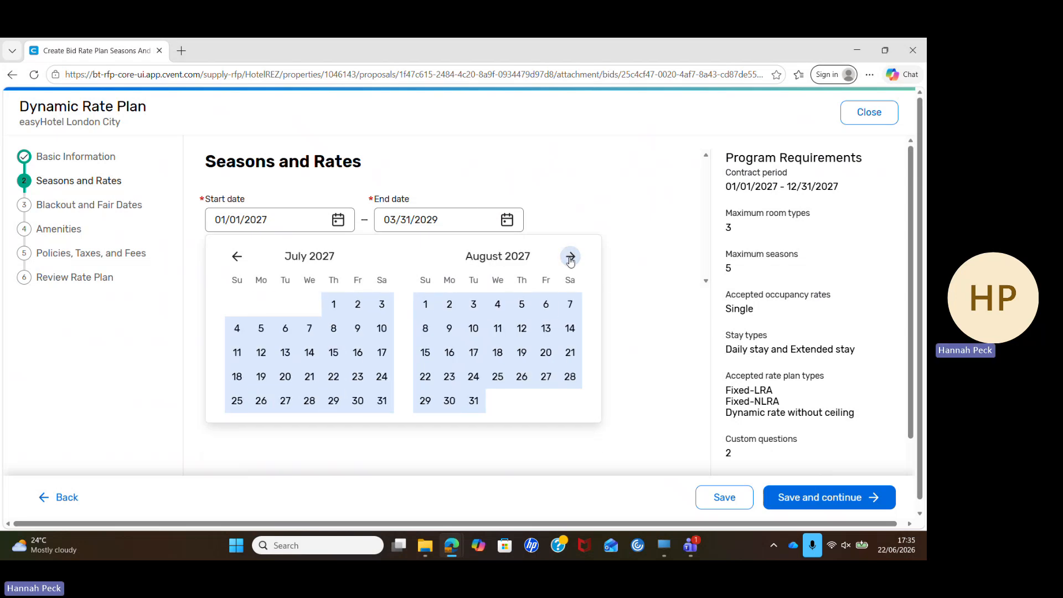
left_click(570, 256)
left_click(570, 256)
left_click(570, 256)
left_click(570, 256)
left_click(570, 256)
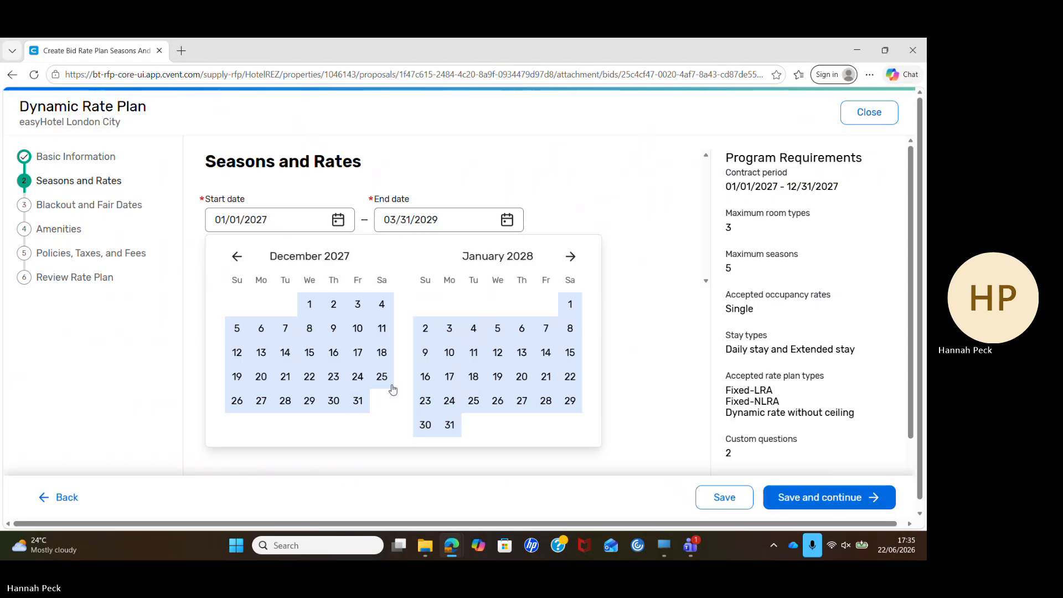
left_click(358, 401)
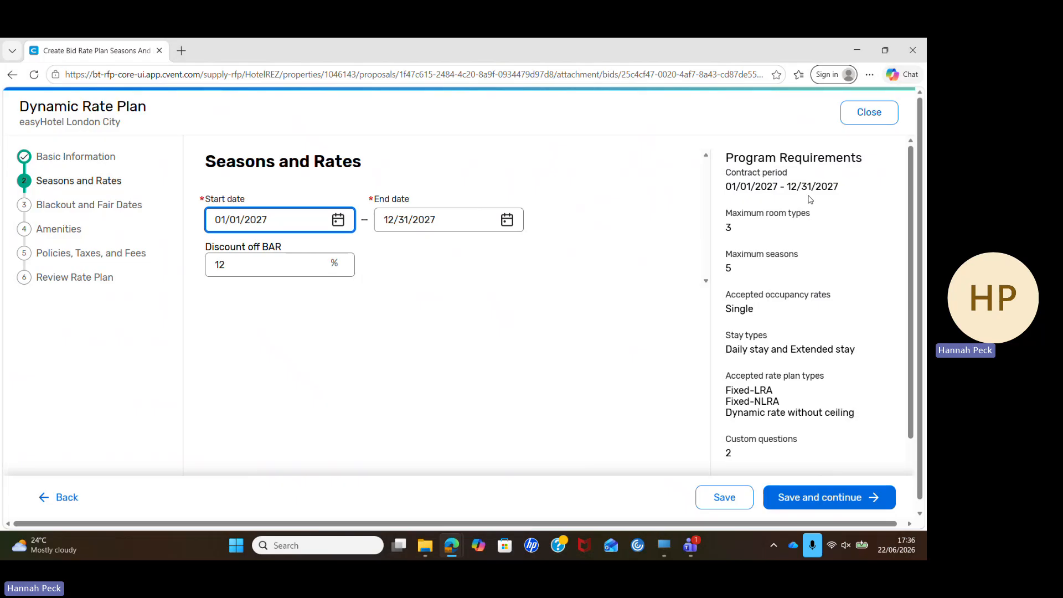
- Set the discount off BAR to 10%, and save and continue to Blackout and Fair Dates
left_click(287, 273)
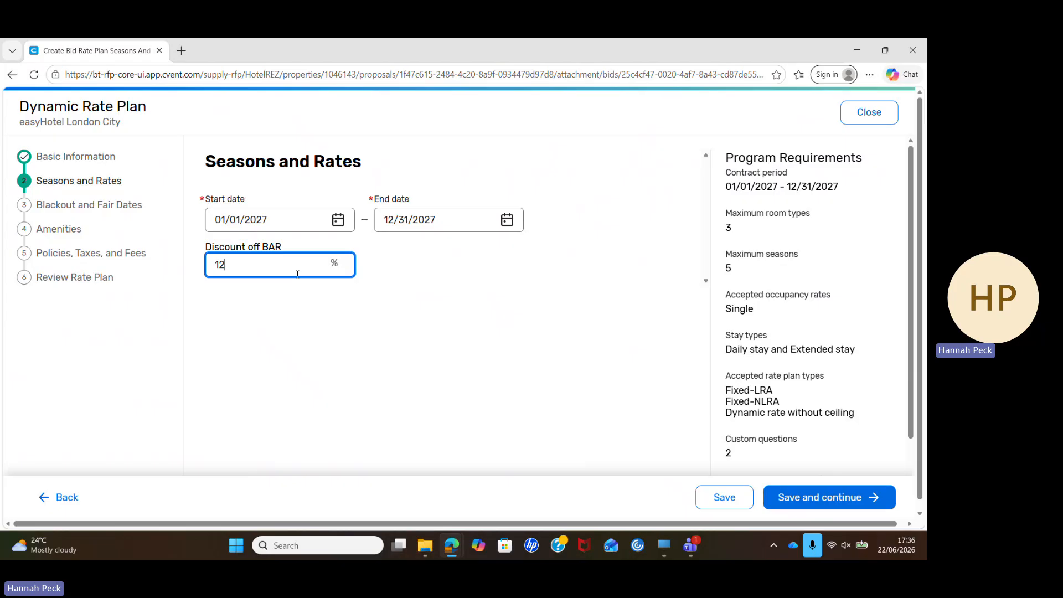
key("BackSpace")
type("0")
left_click(825, 497)
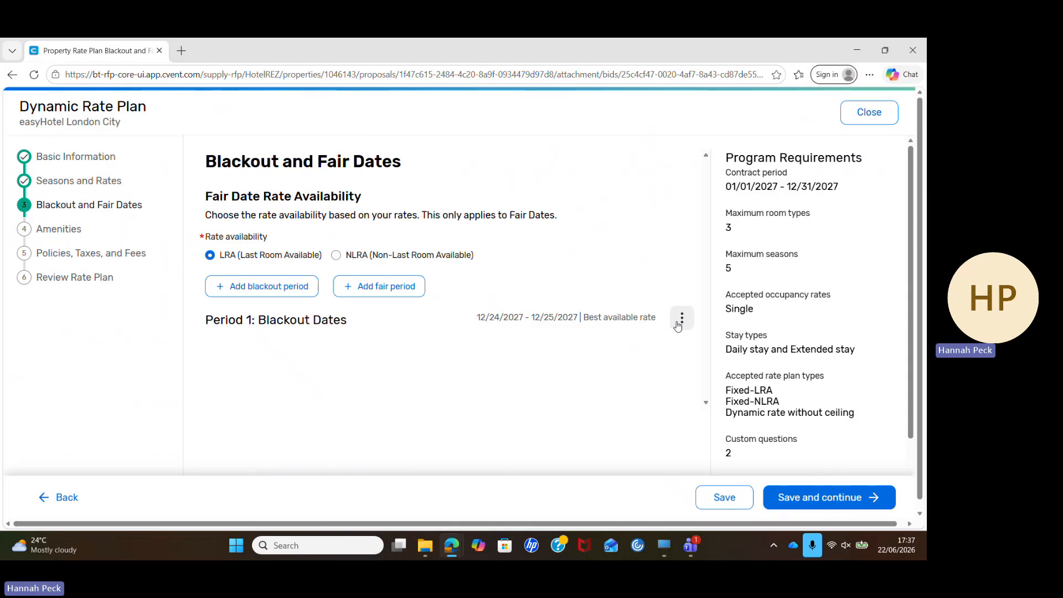
- Check the blackout period's available actions and the program requirements, and save and continue to Amenities
left_click(677, 326)
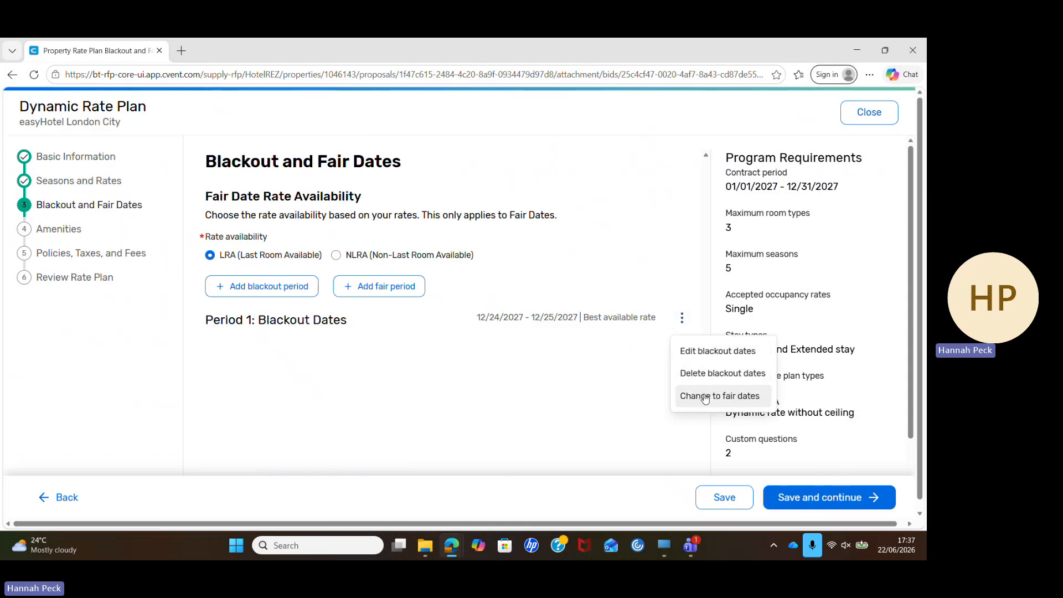
left_click(551, 380)
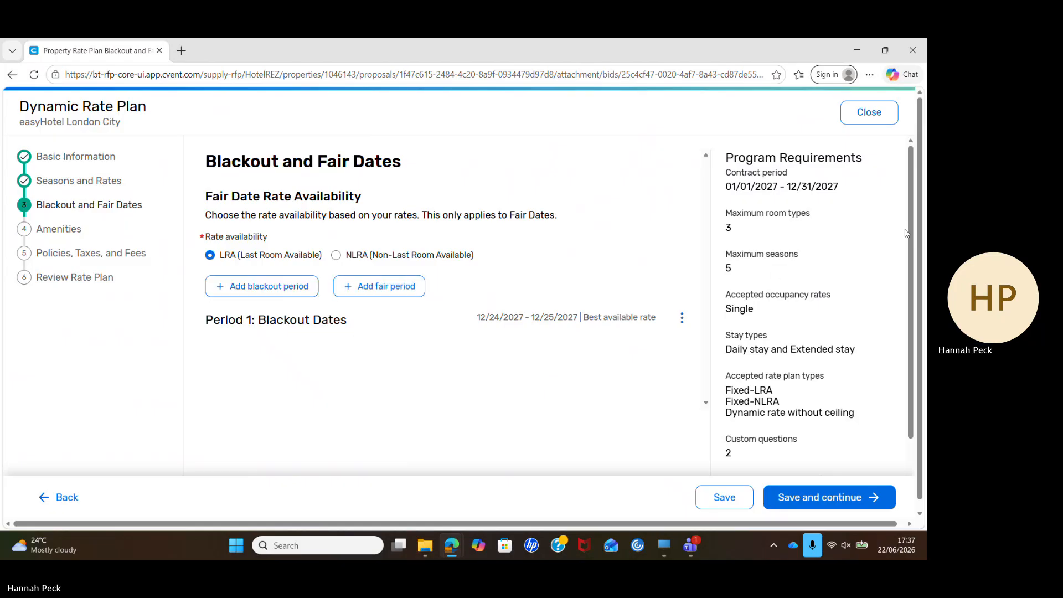
scroll(906, 233, "down", 2)
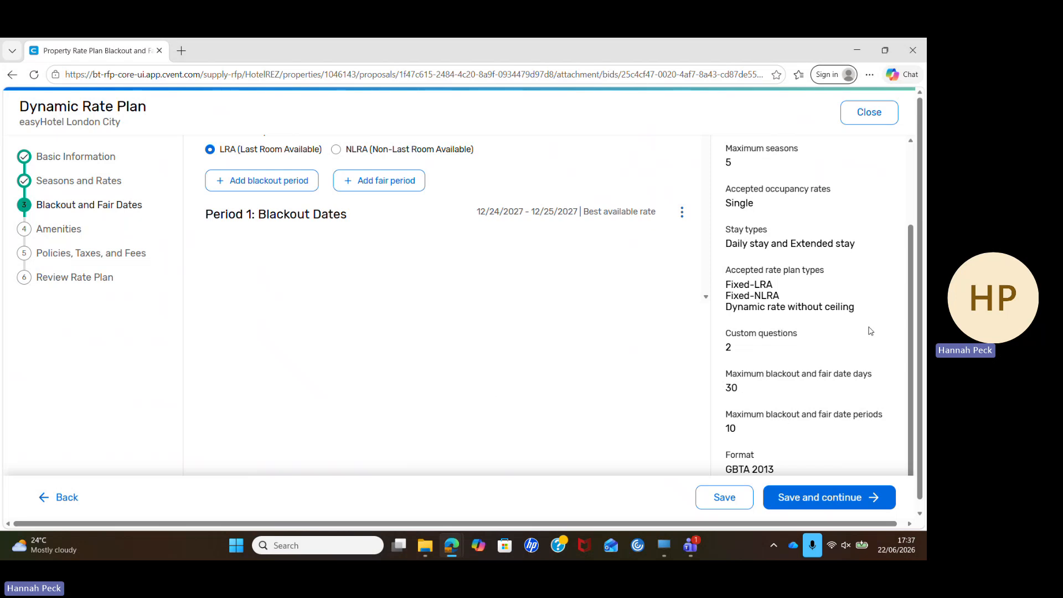
scroll(883, 288, "up", 3)
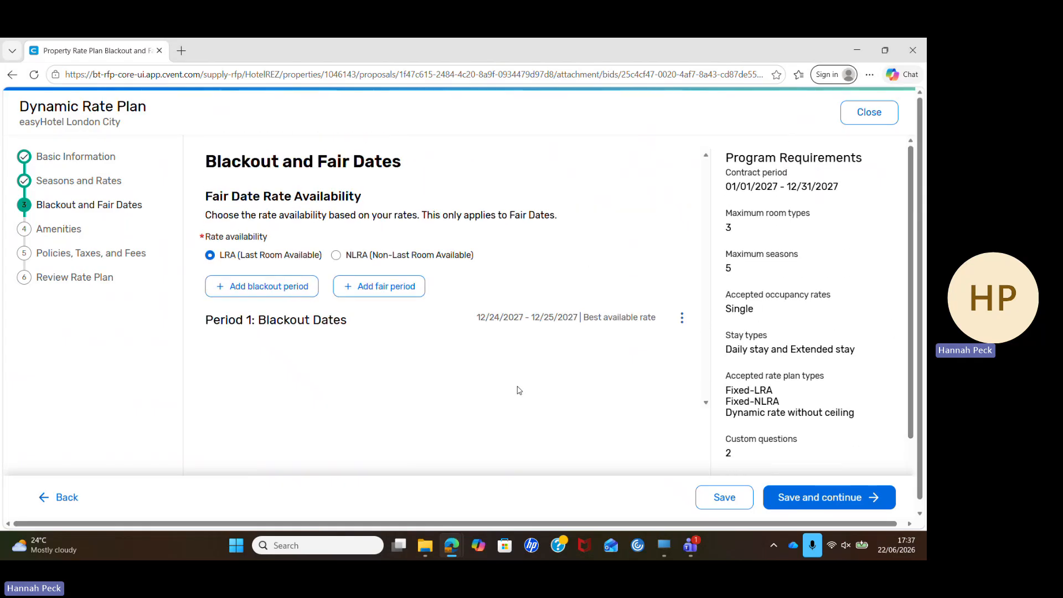
left_click(817, 505)
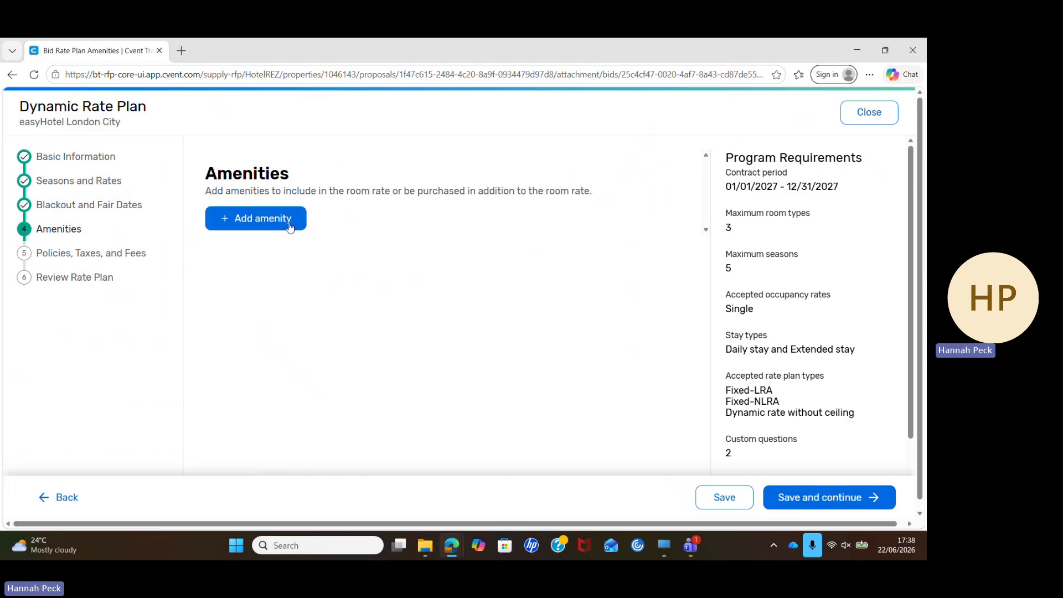
- Add a Breakfast (adult) amenity of type Buffet (adult) with a value of £15 per meal per day, and save it
left_click(269, 221)
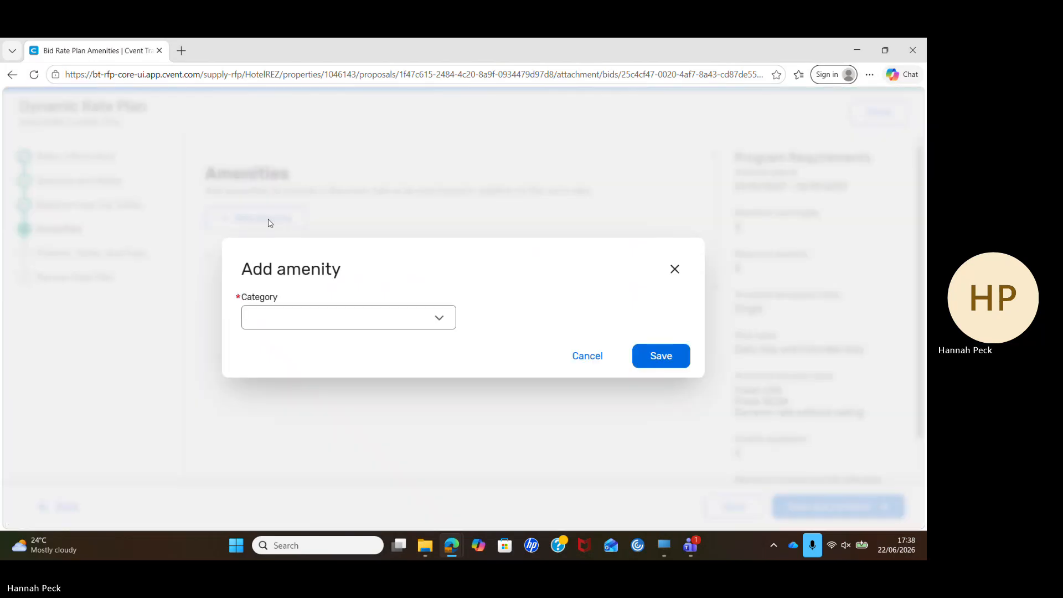
left_click(438, 323)
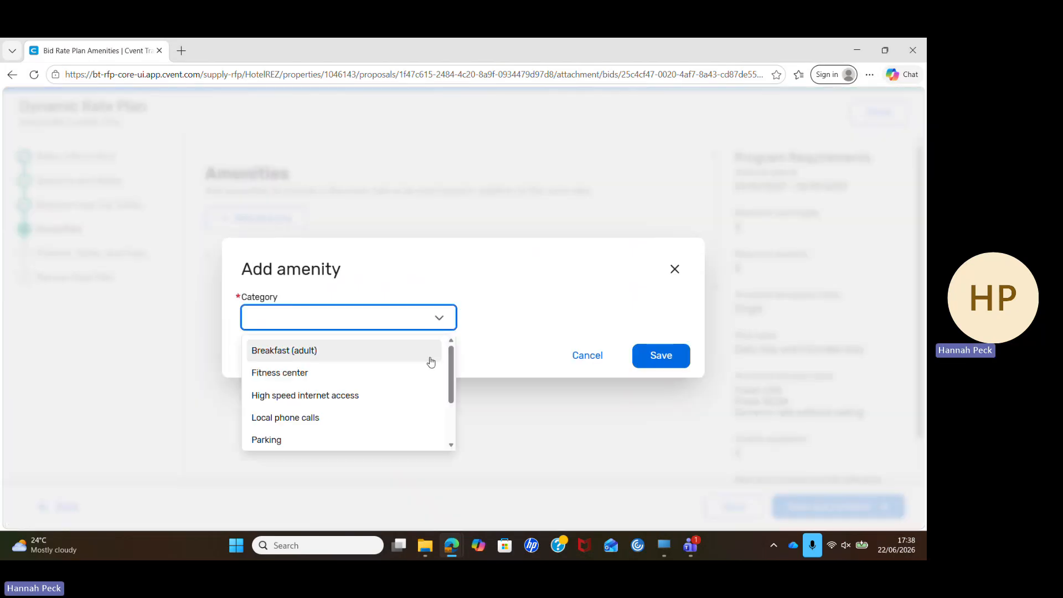
scroll(453, 382, "down", 1)
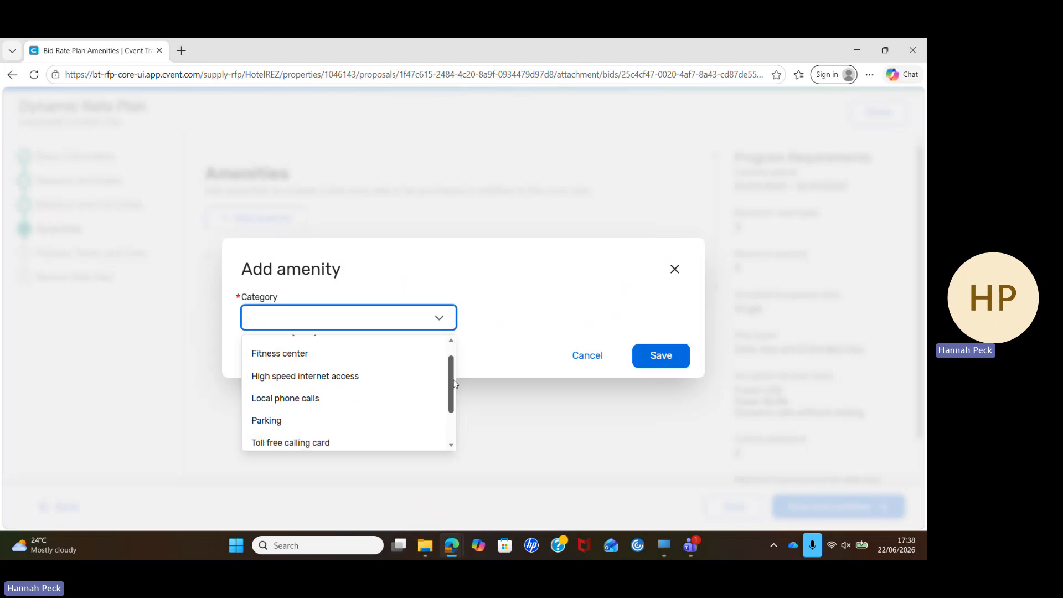
left_click_drag(453, 382, 455, 398)
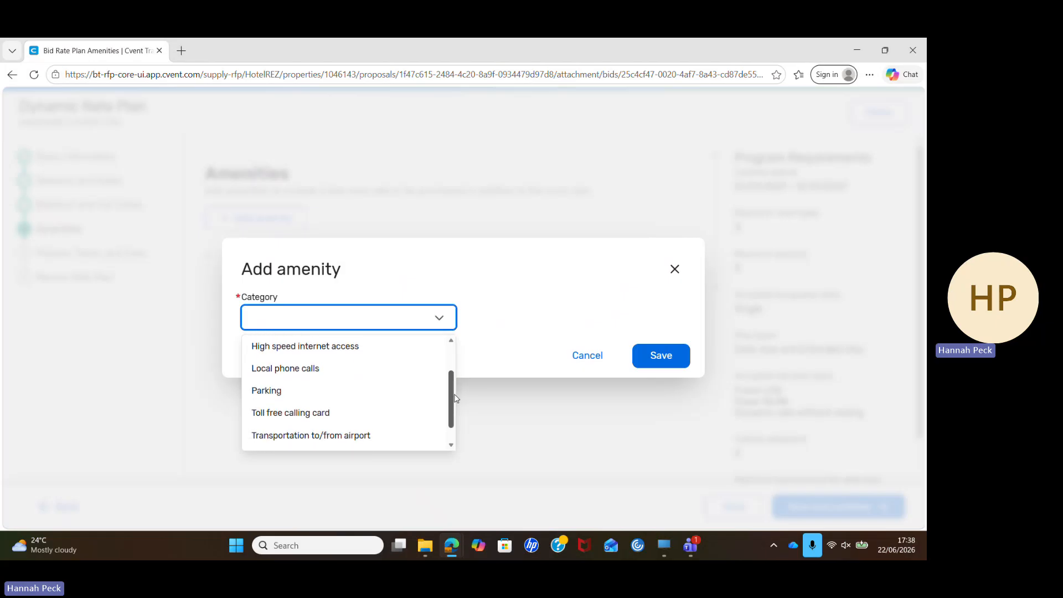
left_click_drag(455, 398, 455, 410)
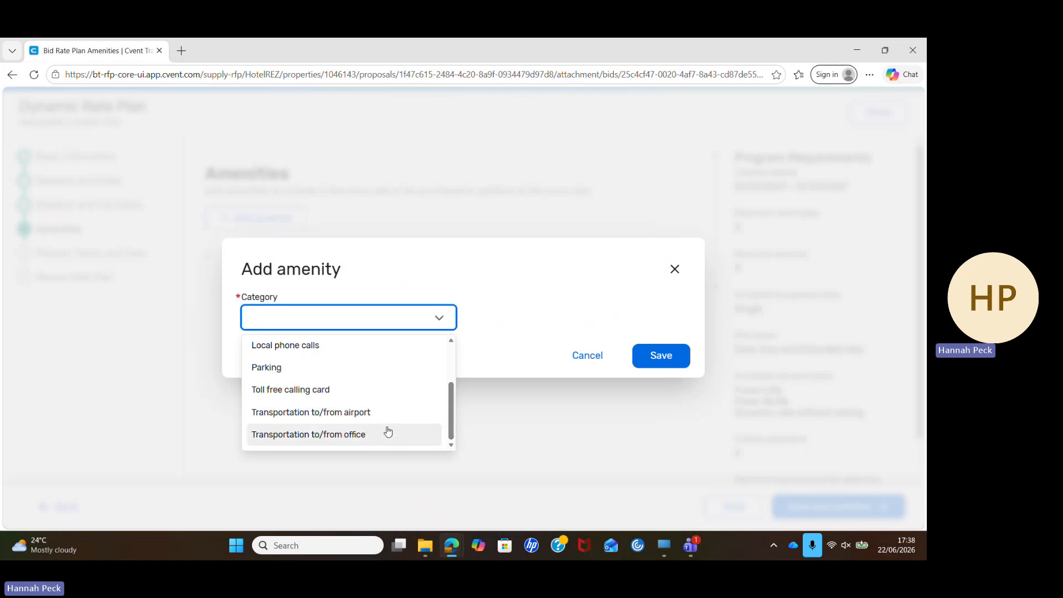
left_click_drag(452, 407, 451, 383)
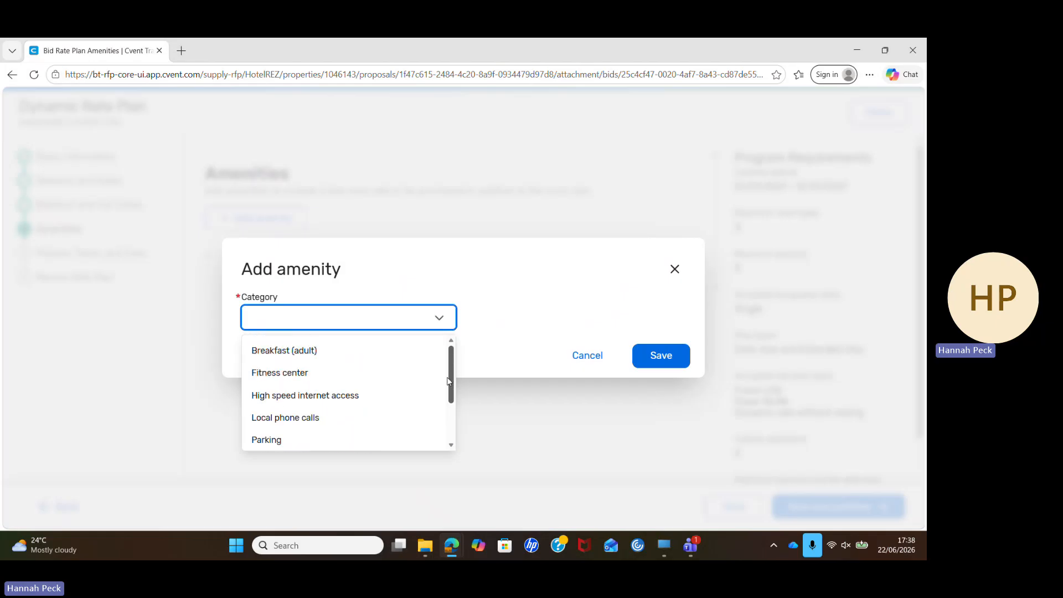
left_click(384, 351)
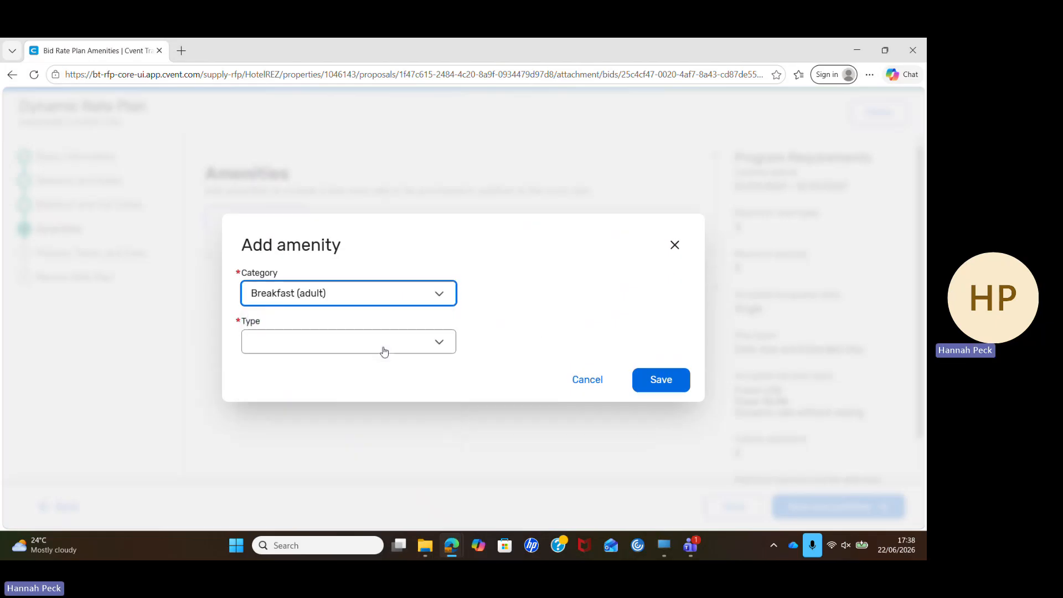
left_click(384, 351)
left_click(382, 372)
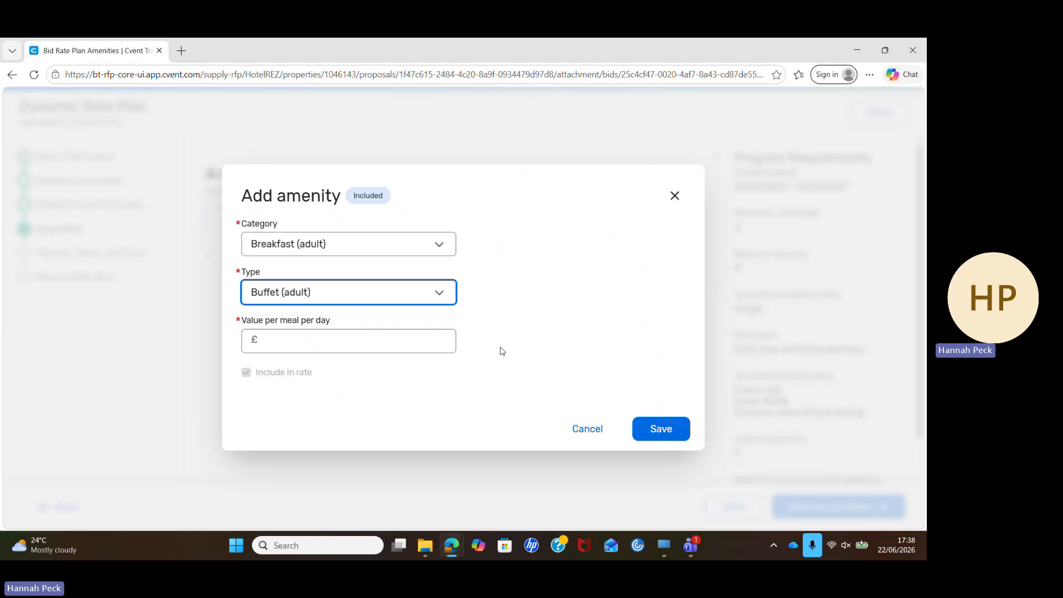
left_click(395, 343)
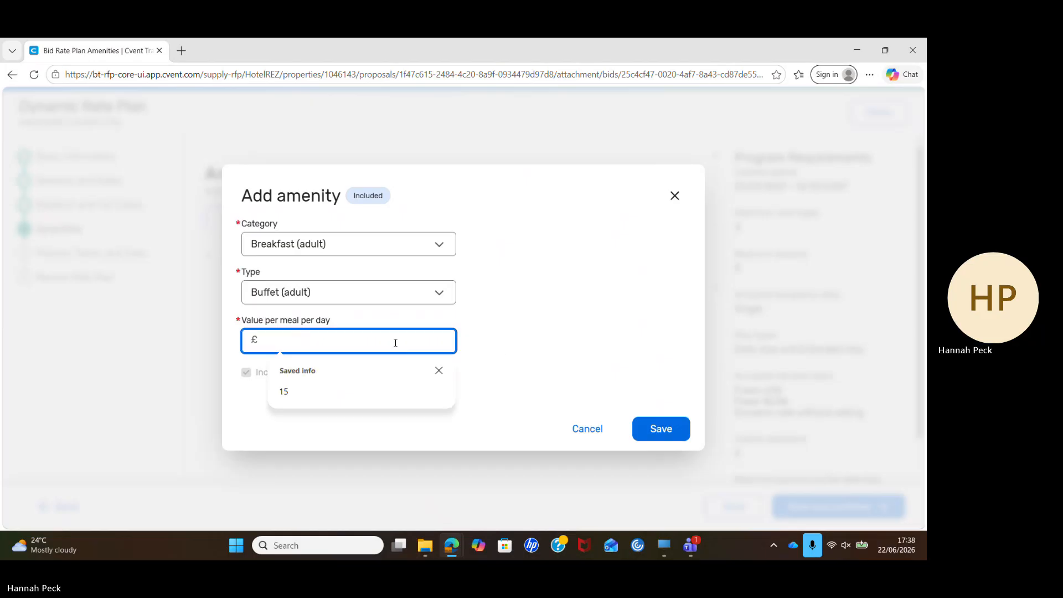
type("15")
left_click(660, 429)
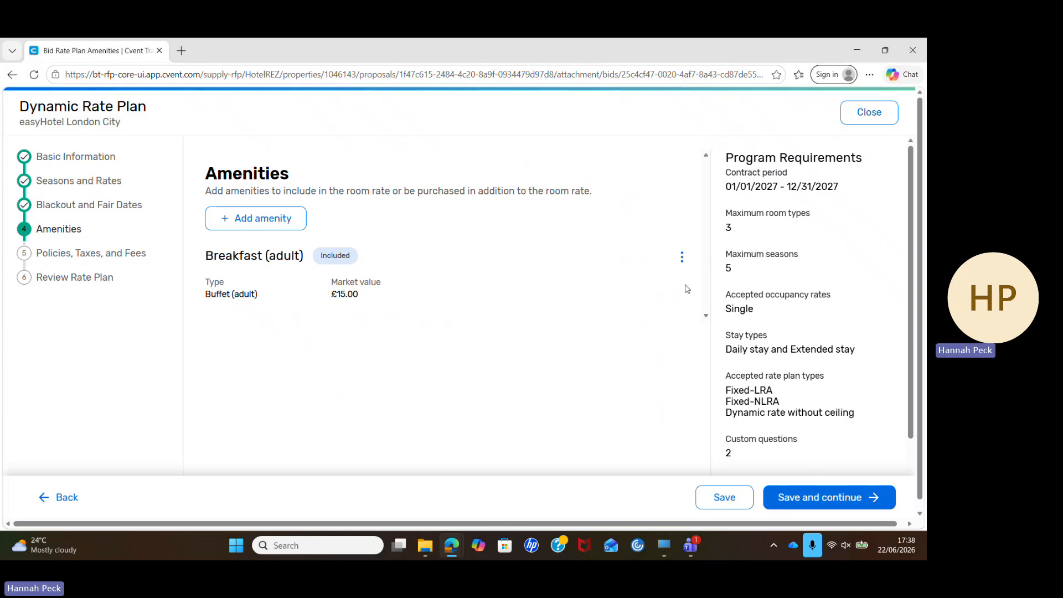
- Delete the Breakfast (adult) amenity from the rate plan
left_click(681, 255)
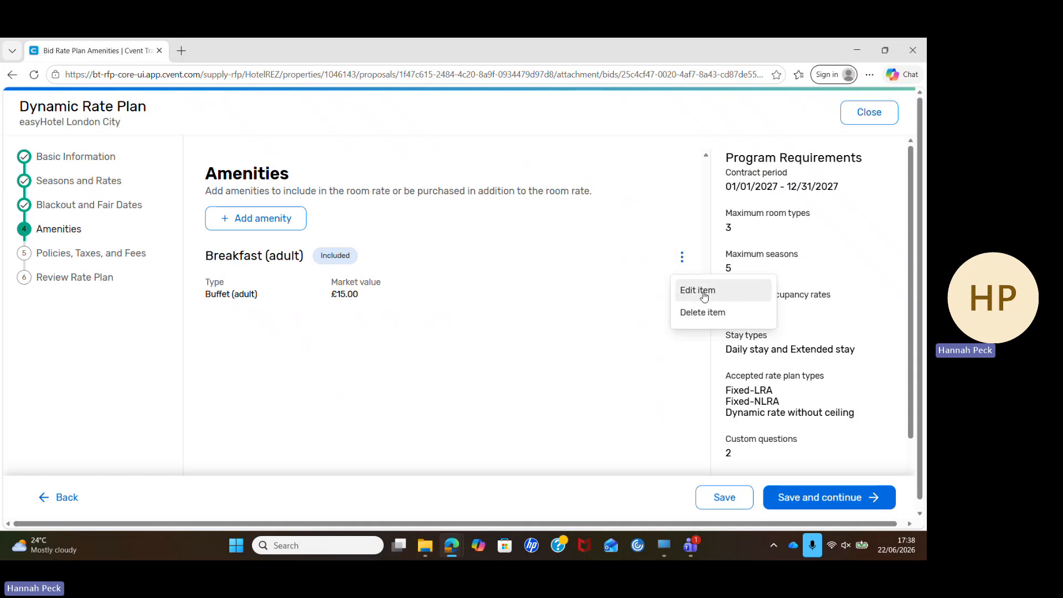
left_click(711, 314)
left_click(536, 342)
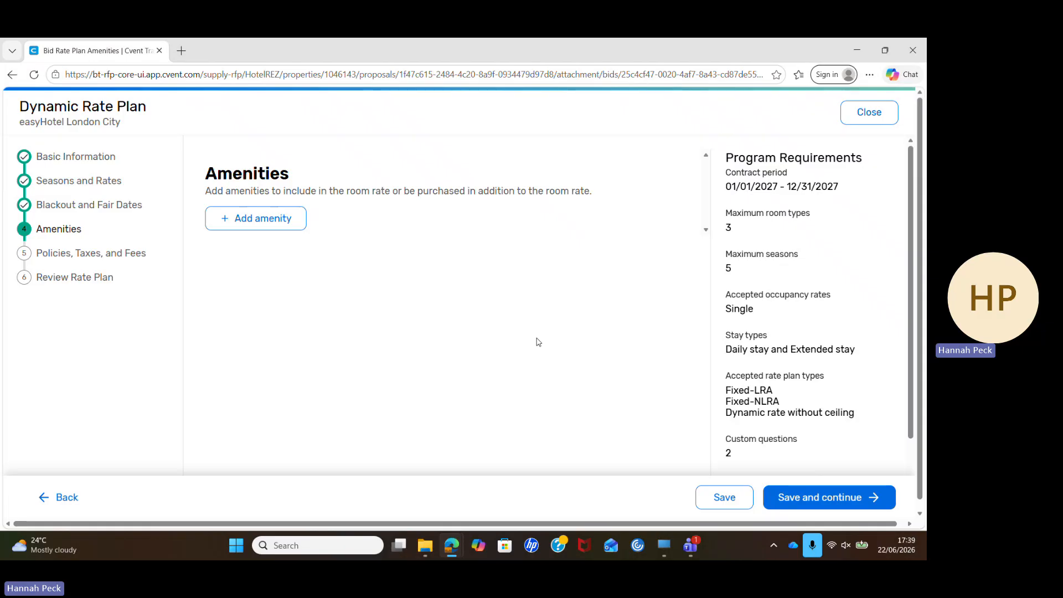
- Add a Parking amenity of type Parking lot at £10 per car per day, not included in the rate
left_click(299, 219)
left_click(401, 323)
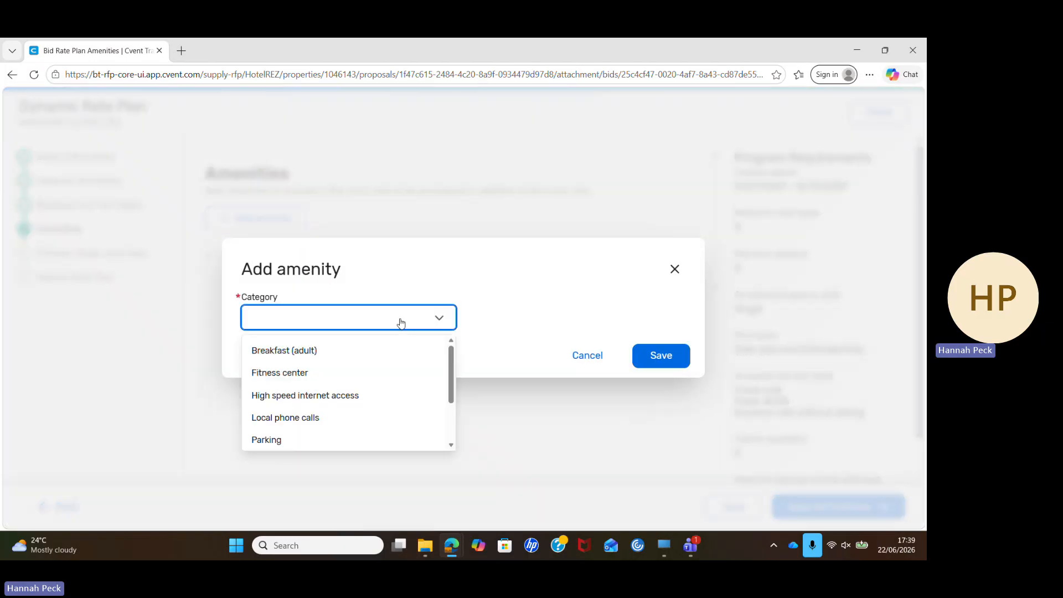
left_click(388, 438)
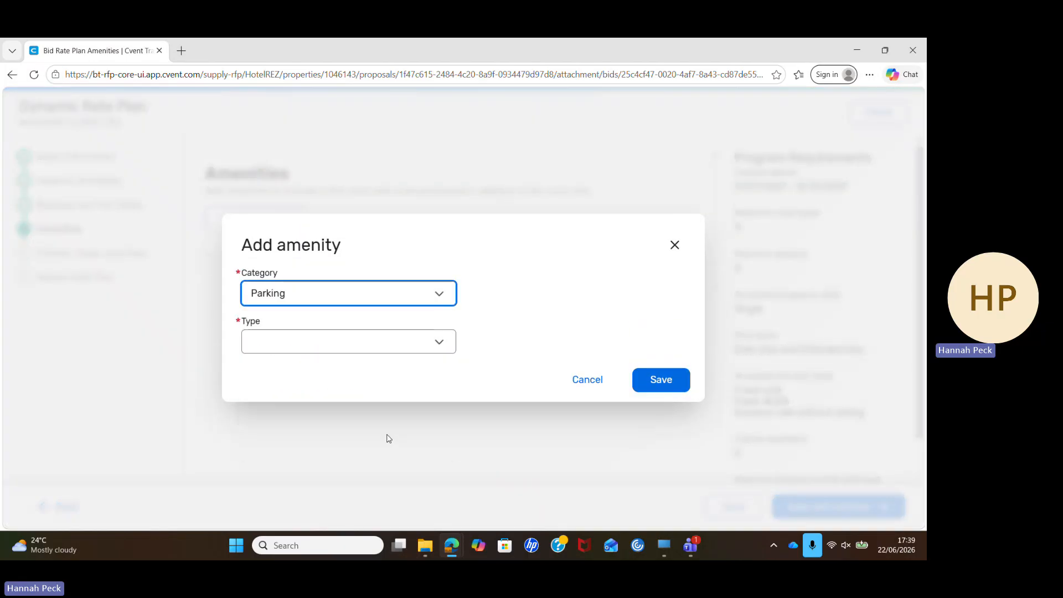
left_click(390, 351)
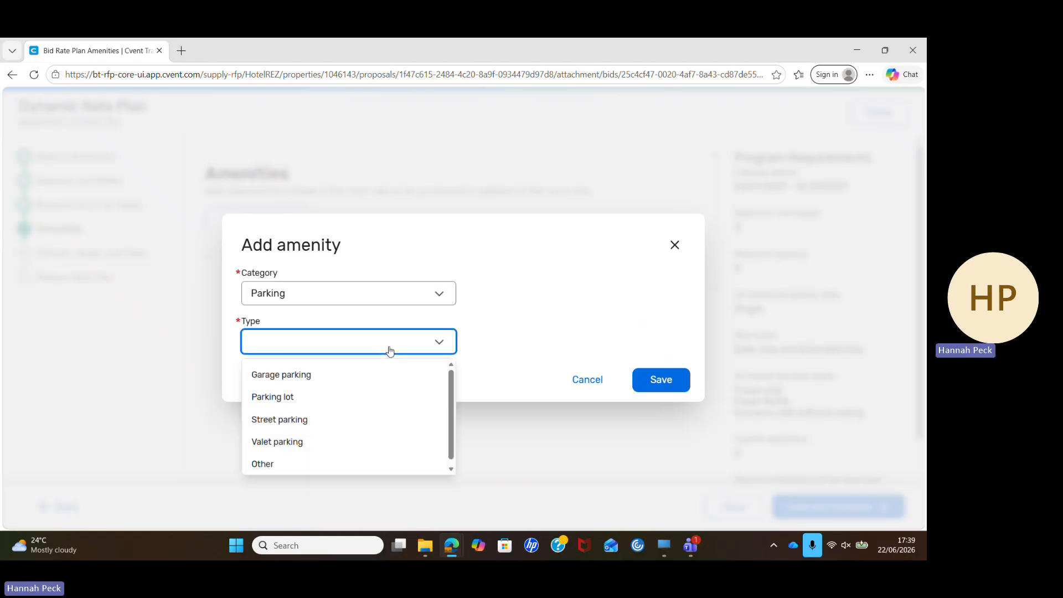
left_click(393, 397)
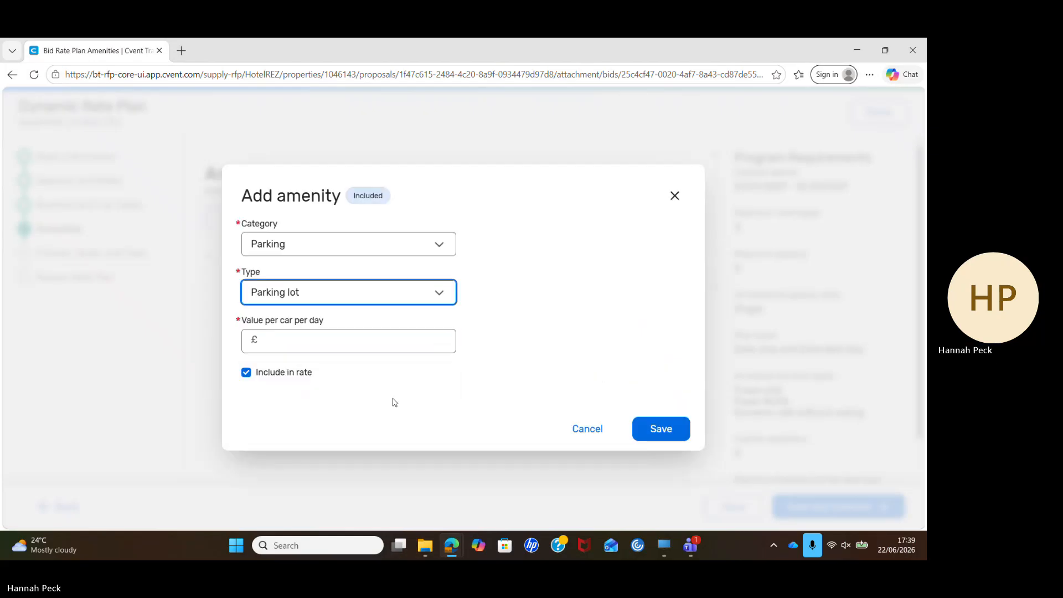
left_click(392, 344)
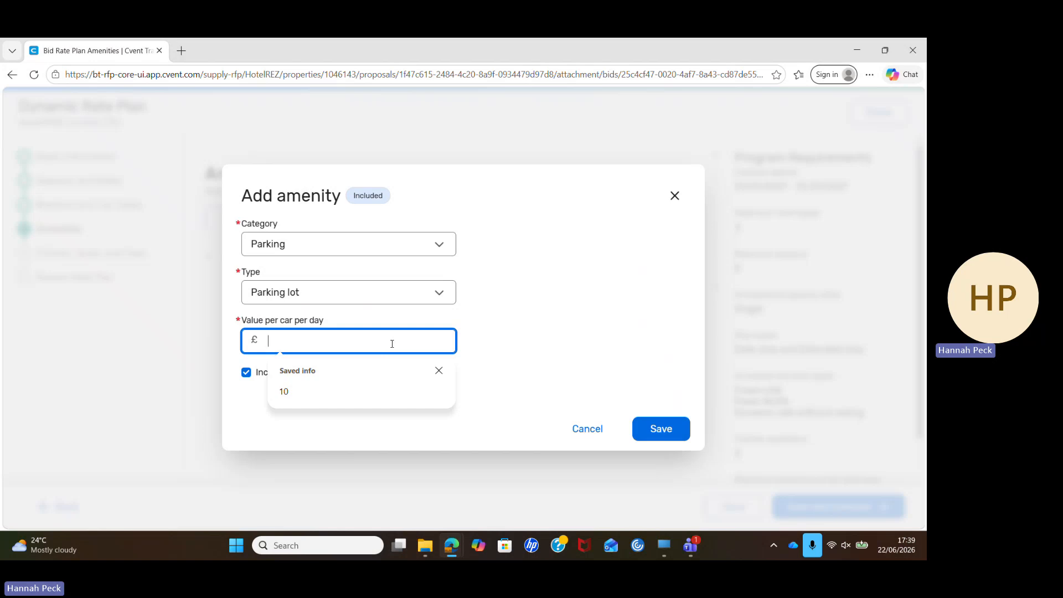
type("10")
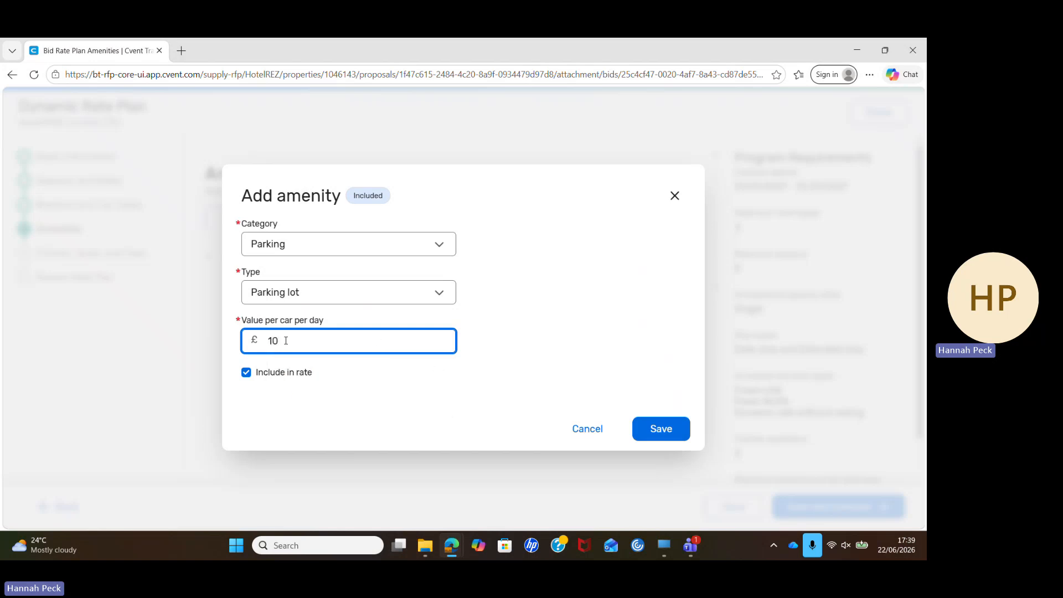
left_click(246, 372)
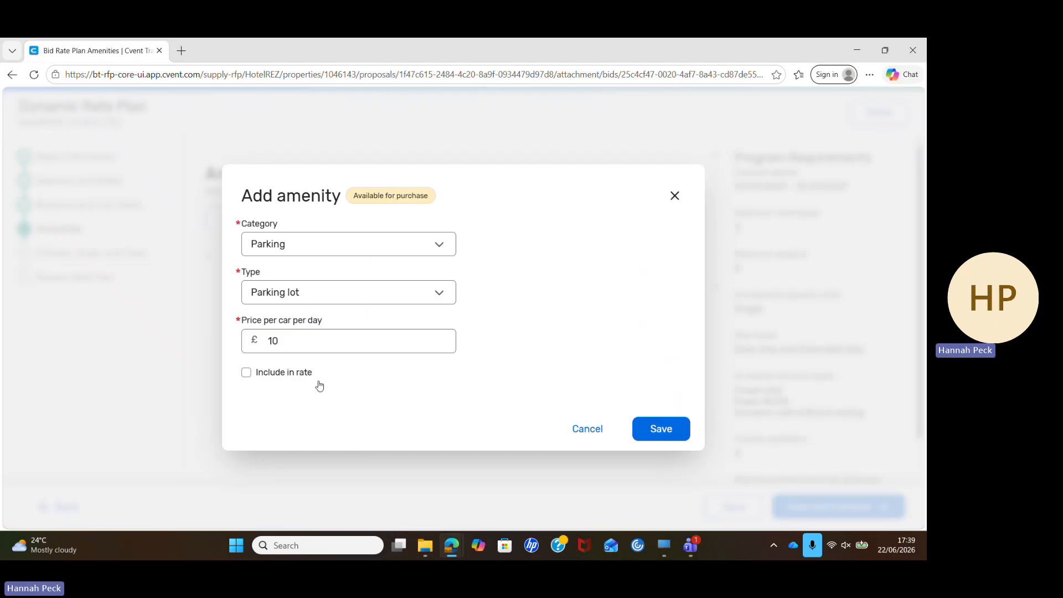
left_click(646, 427)
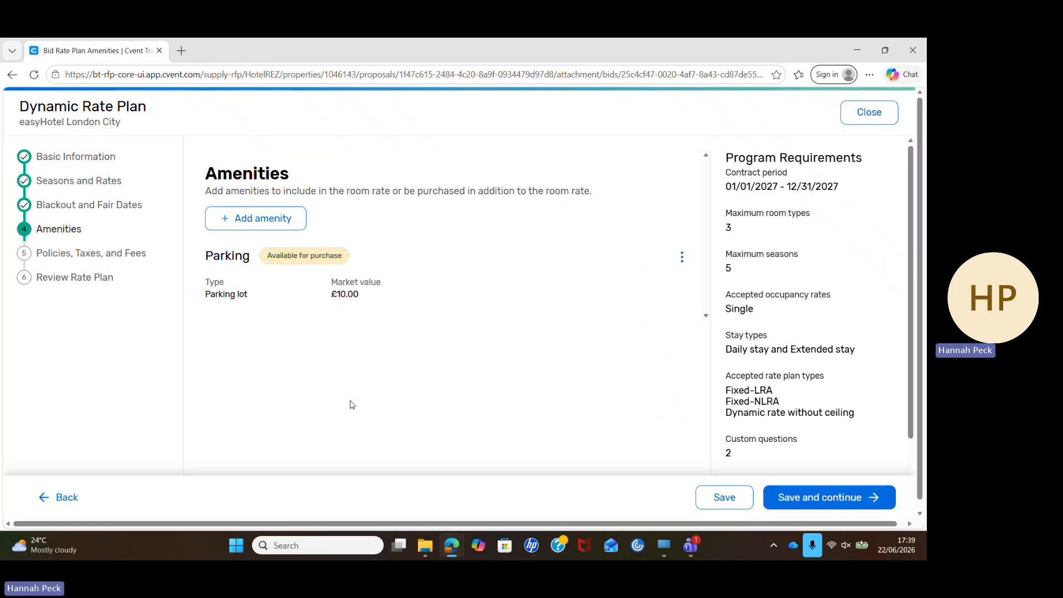
- Add Wireless high speed internet at £0 per room night, included in the rate, and save and continue to Policies, Taxes, and Fees
left_click(269, 227)
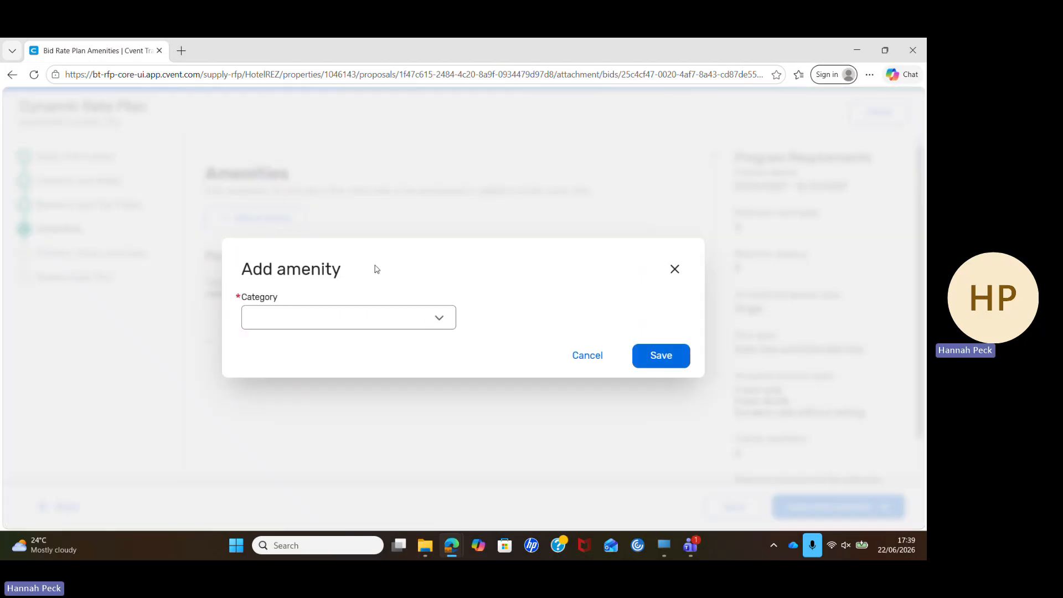
left_click(433, 318)
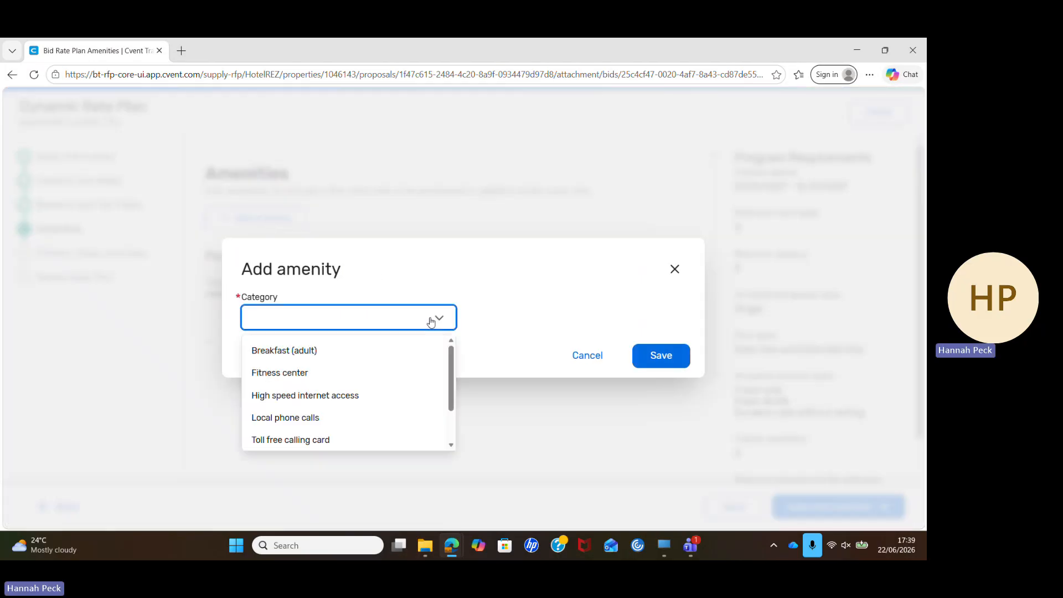
left_click(403, 395)
left_click(392, 343)
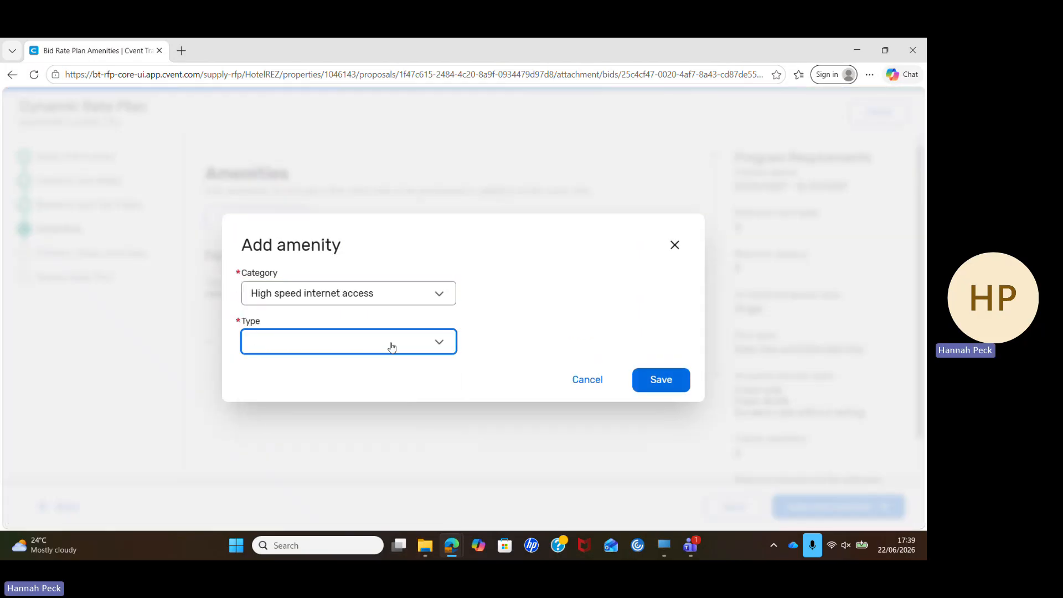
left_click(391, 397)
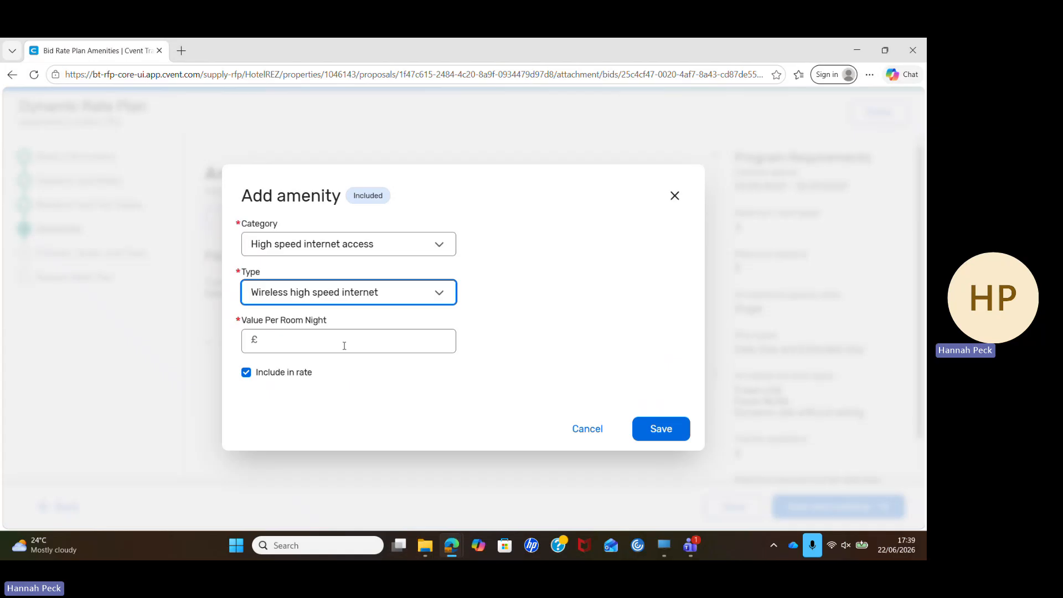
left_click(337, 343)
type("0")
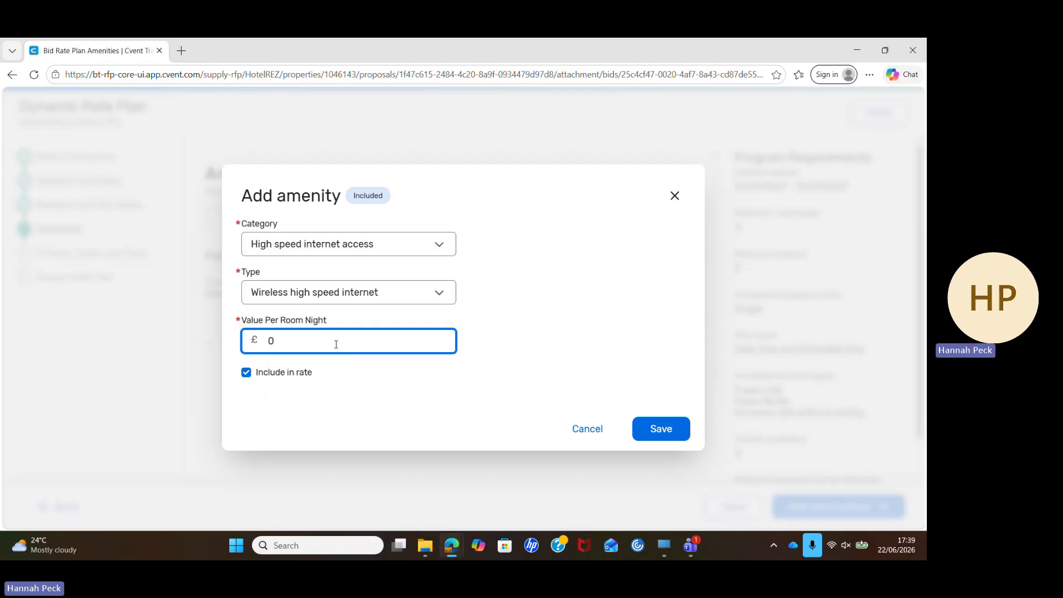
left_click(520, 369)
left_click(662, 429)
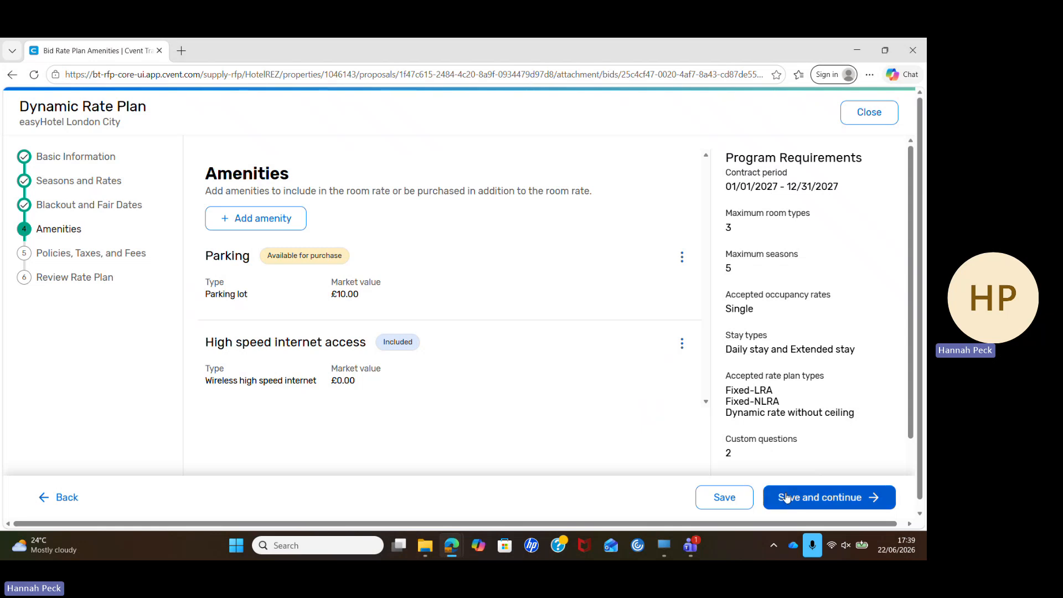
left_click(787, 497)
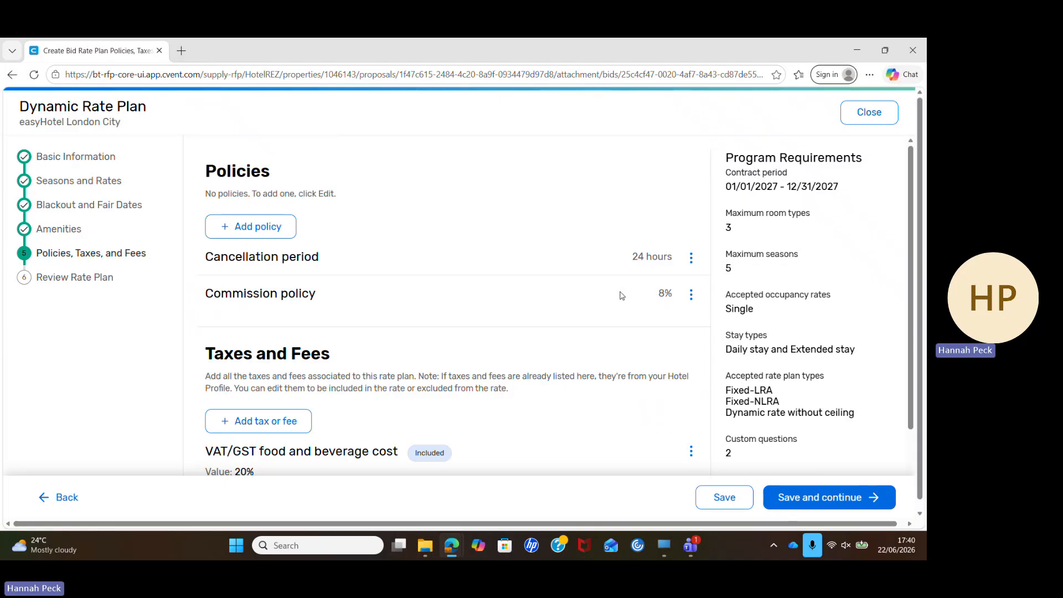
- Delete the Commission policy from the rate plan's policies
left_click(690, 260)
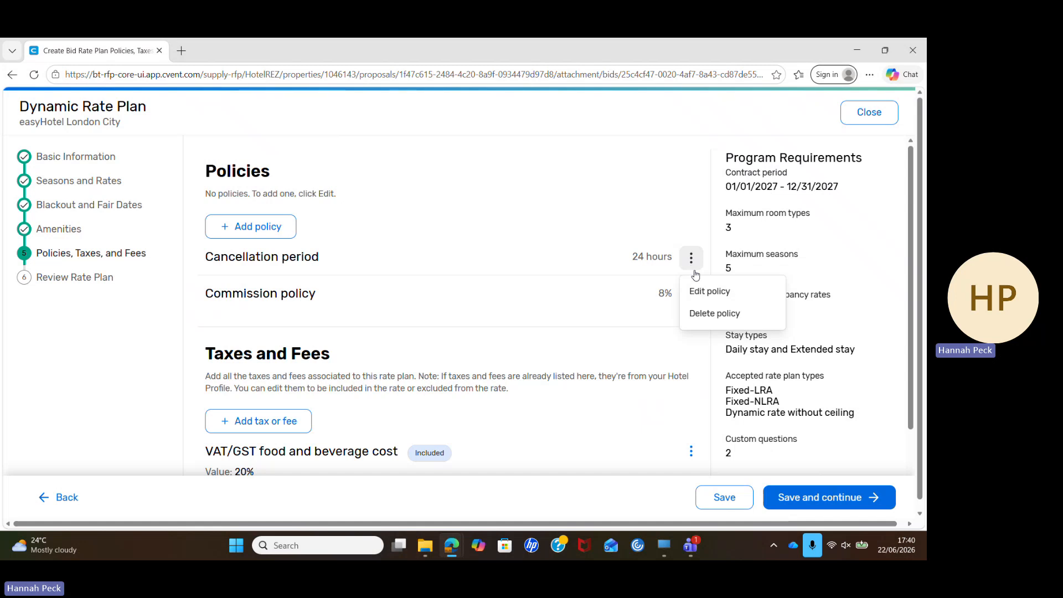
left_click(688, 307)
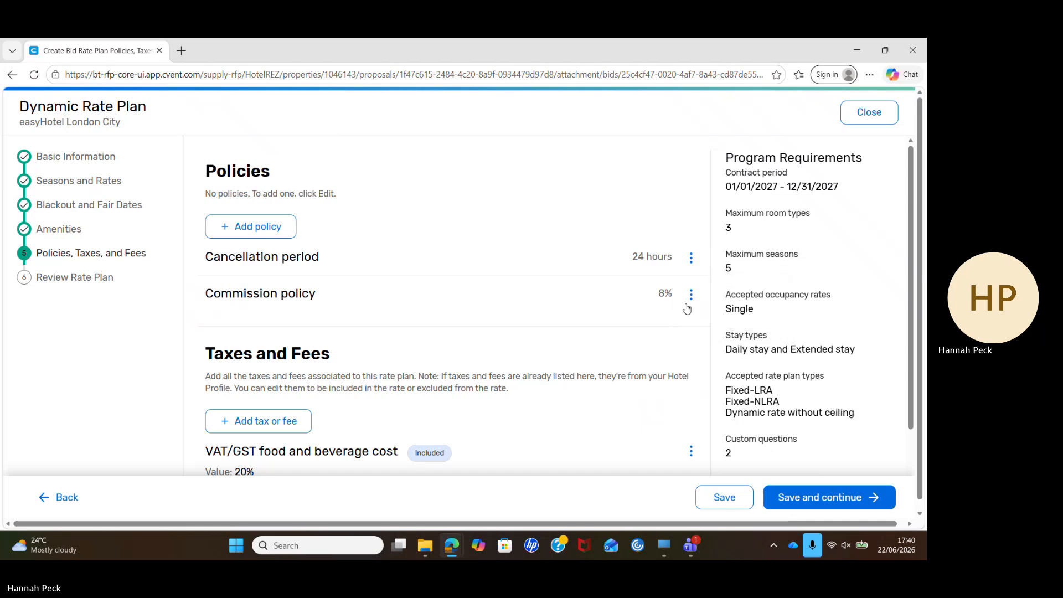
left_click(691, 294)
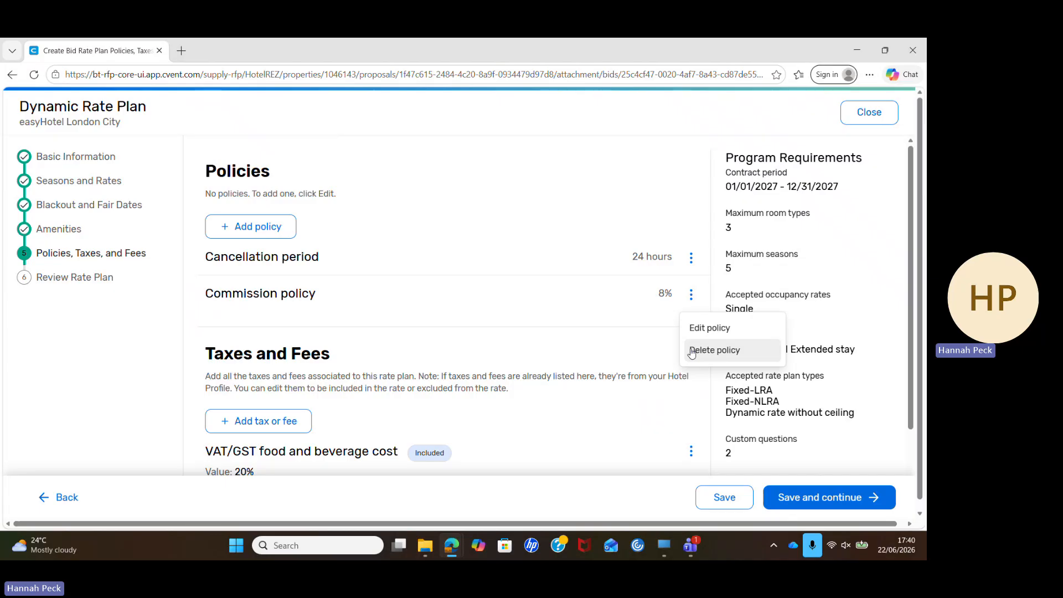
left_click(714, 350)
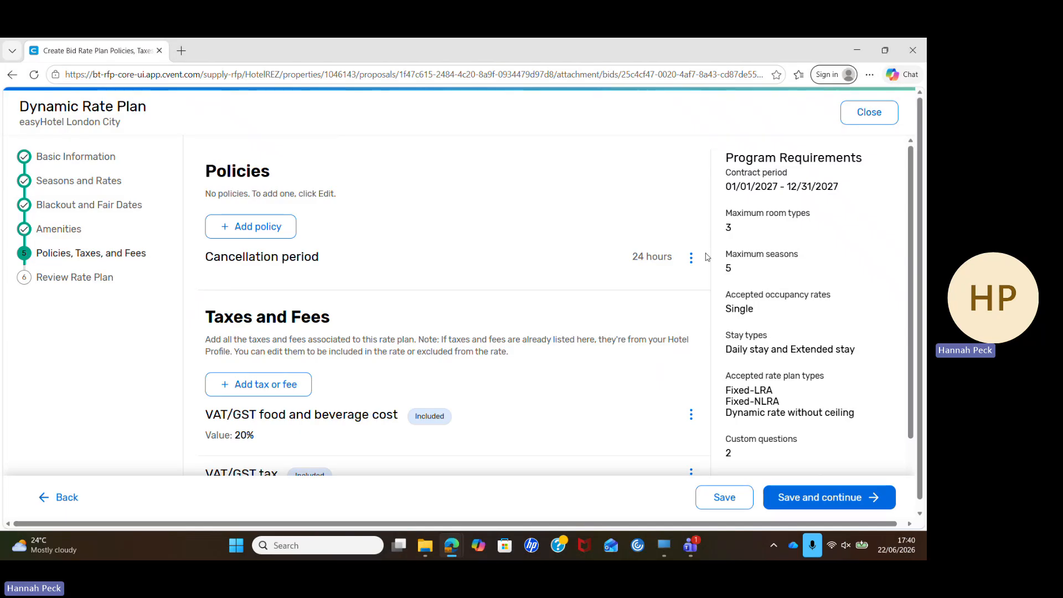
- Set the Cancellation period policy to 48 hours and save it
left_click(691, 266)
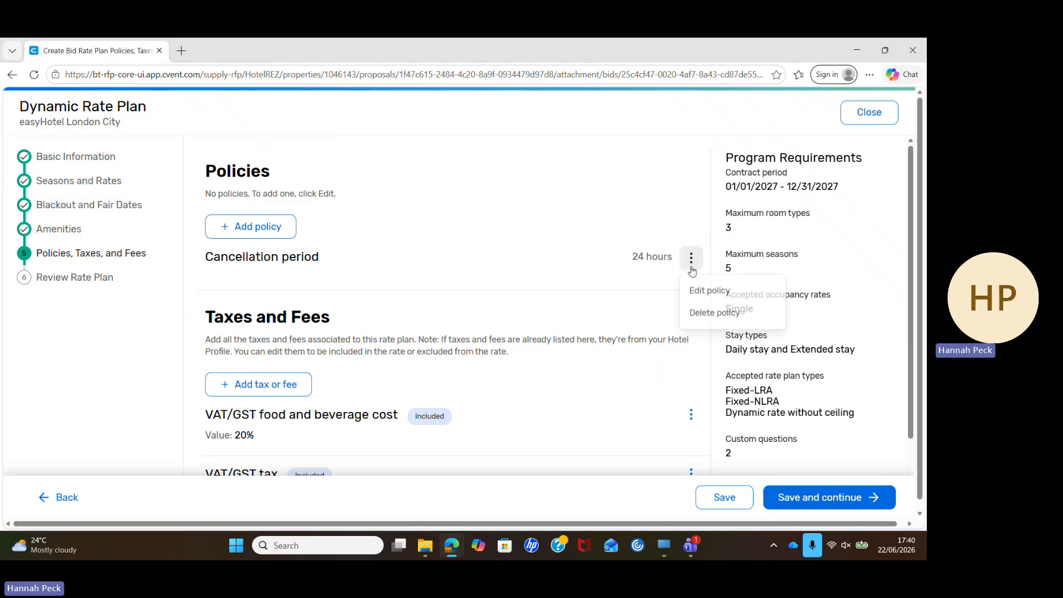
left_click(701, 293)
left_click(437, 318)
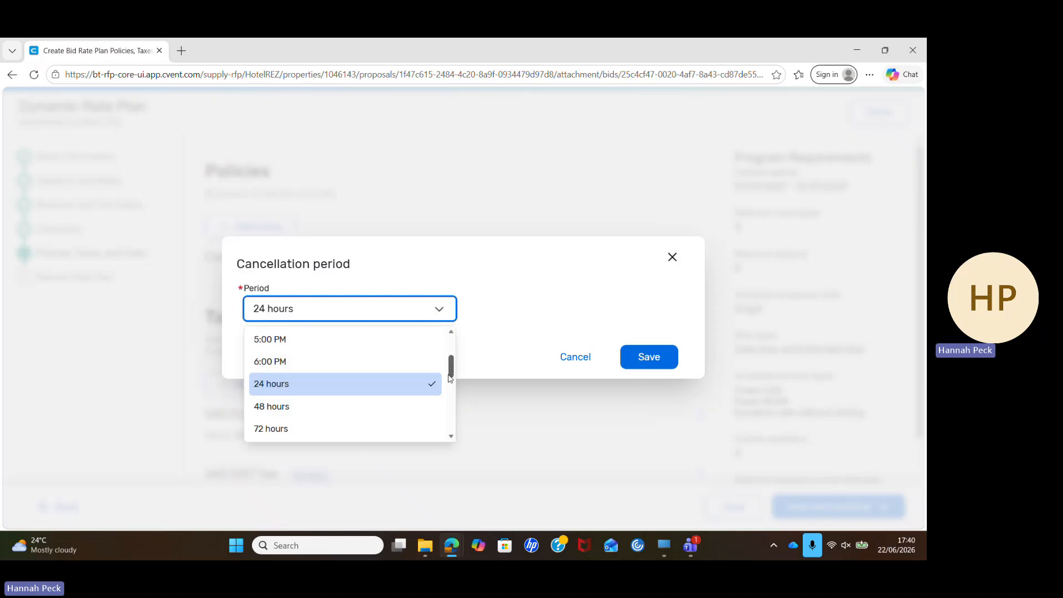
mouse_move(449, 374)
left_mouse_down()
mouse_move(445, 354)
mouse_move(444, 377)
left_mouse_up()
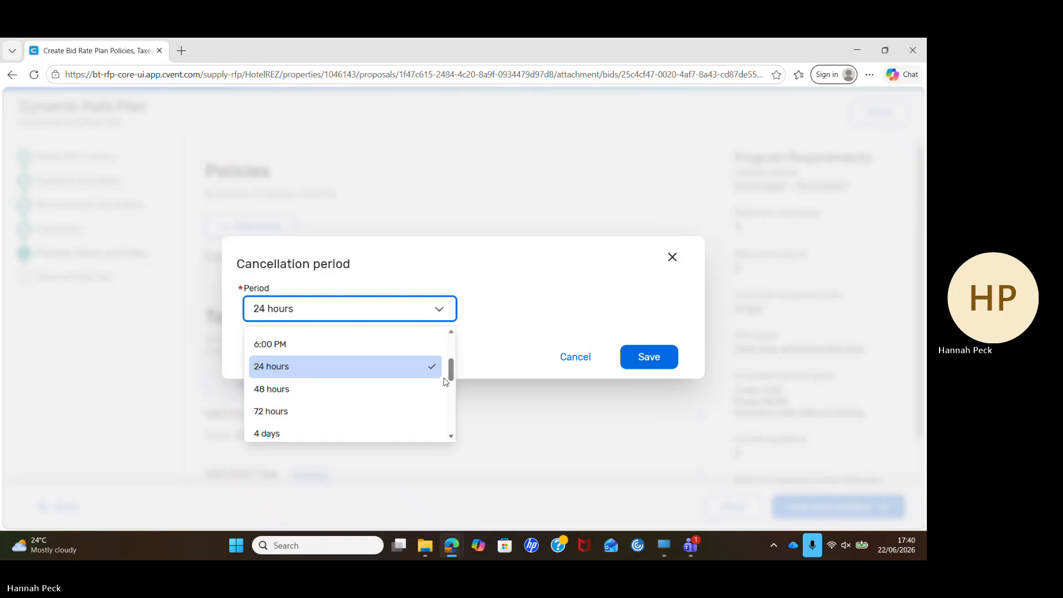
left_click(360, 389)
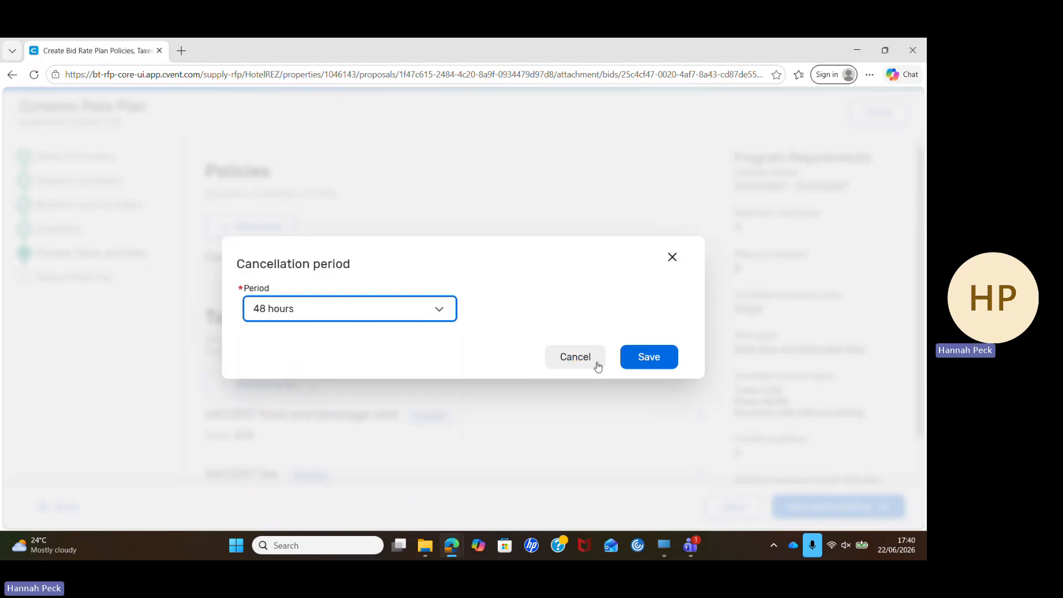
left_click(646, 361)
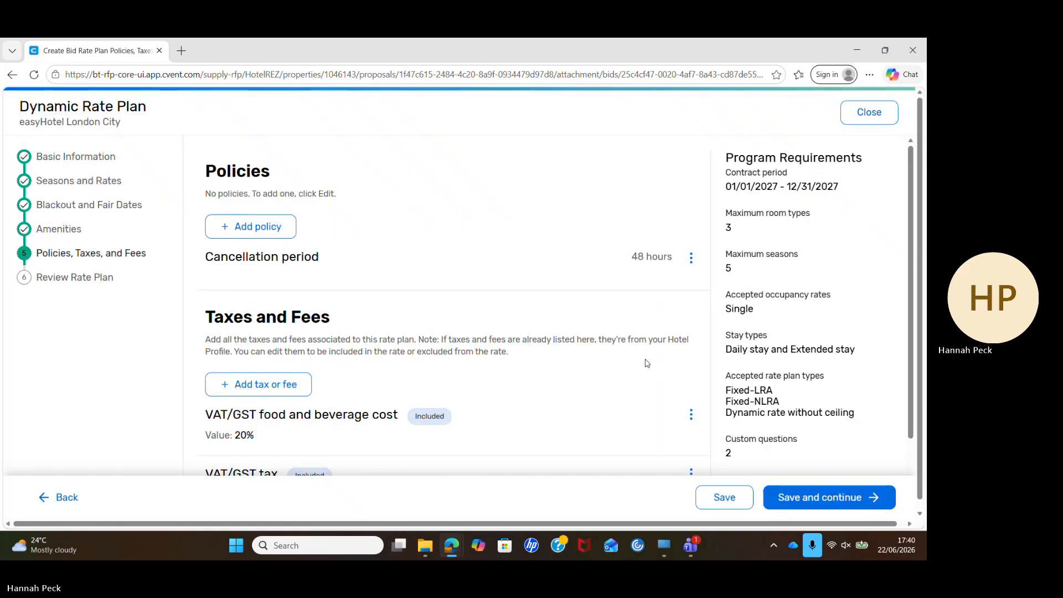
- Add a Negotiated rate availability policy giving access to Client employed contractors and Subsidiary employees, and save it
left_click(264, 231)
left_click(426, 311)
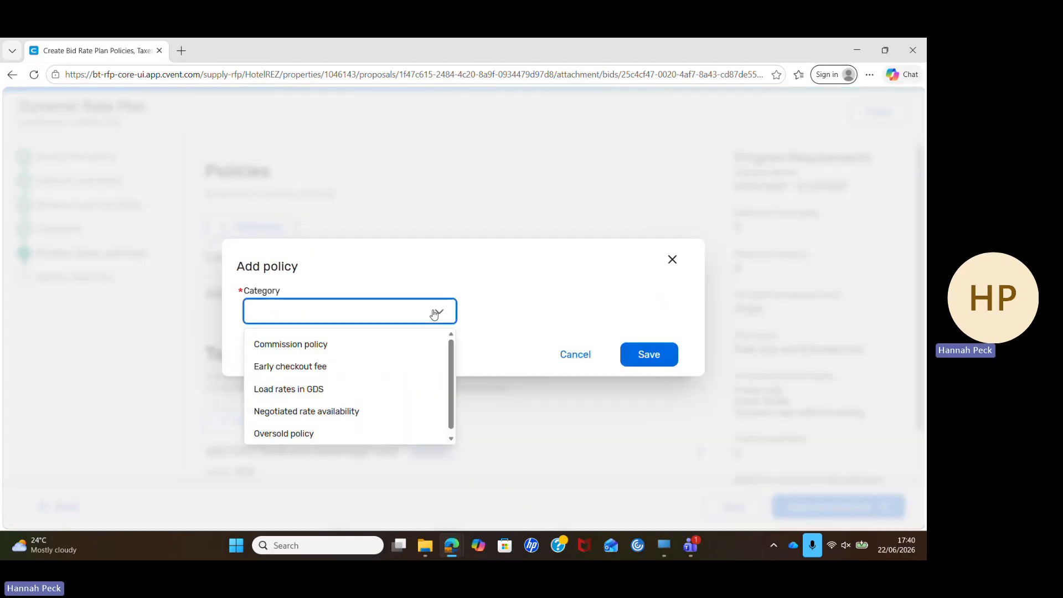
left_click(412, 418)
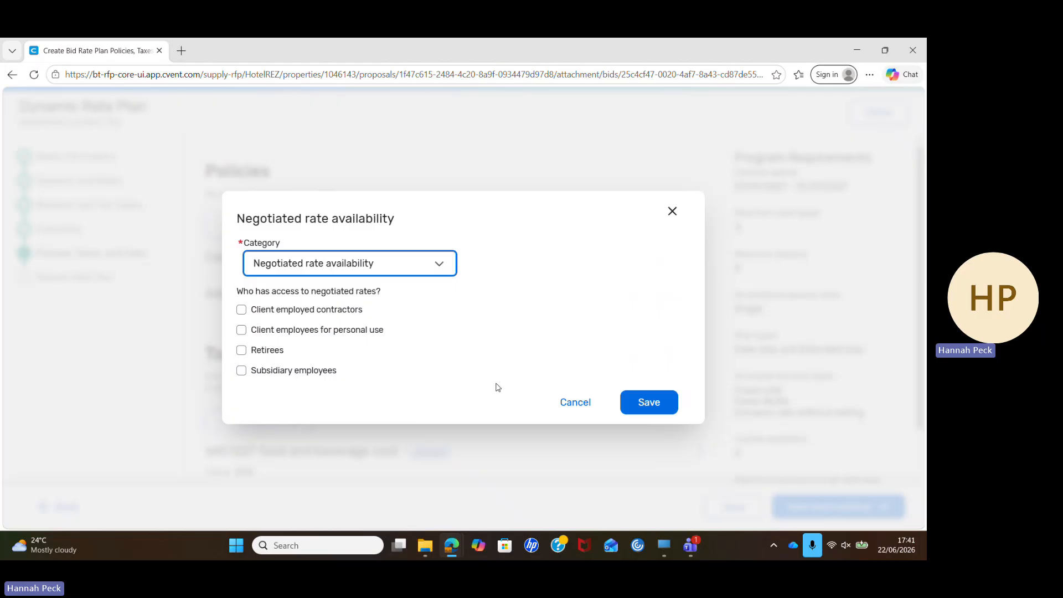
left_click(242, 310)
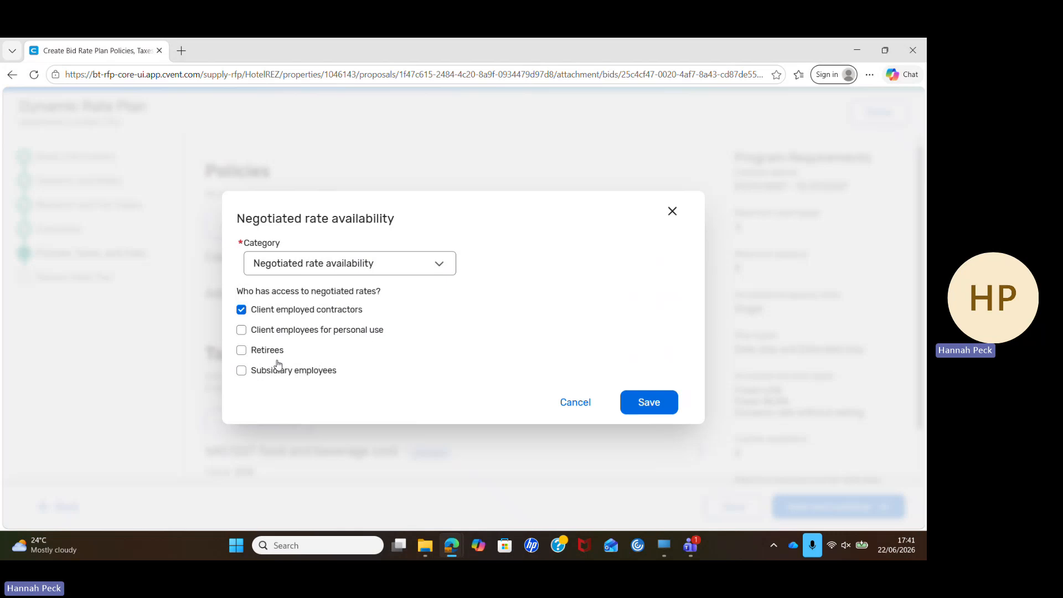
left_click(241, 376)
left_click(651, 412)
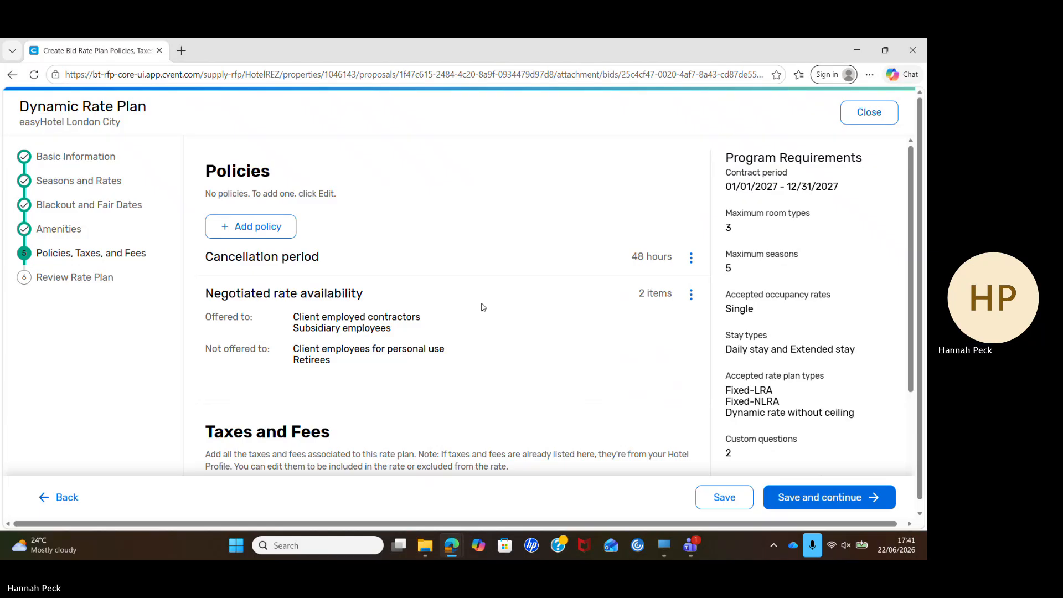
left_click_drag(912, 244, 918, 367)
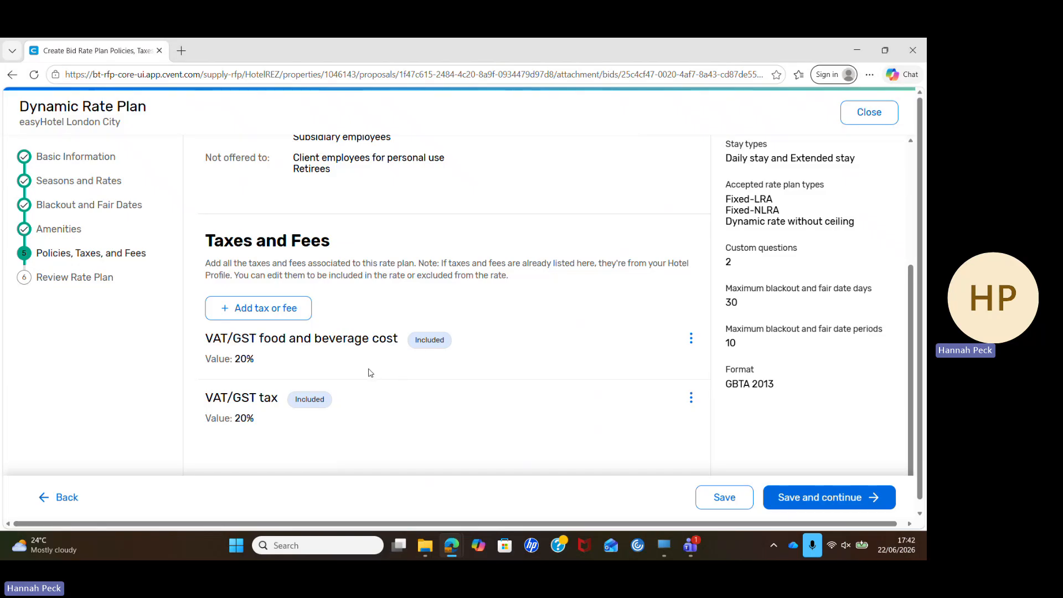
left_click(289, 319)
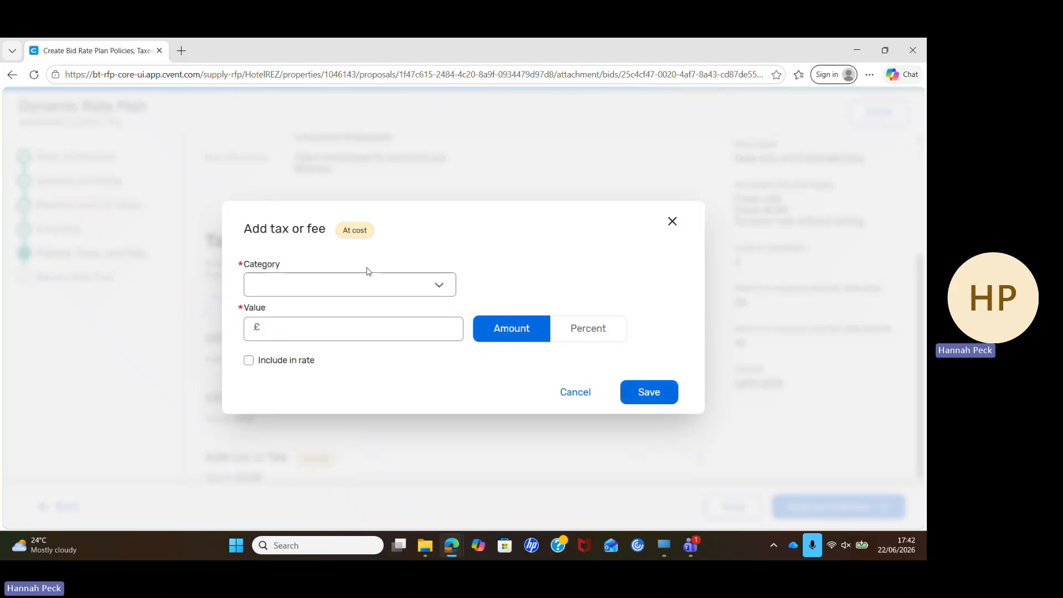
left_click(392, 282)
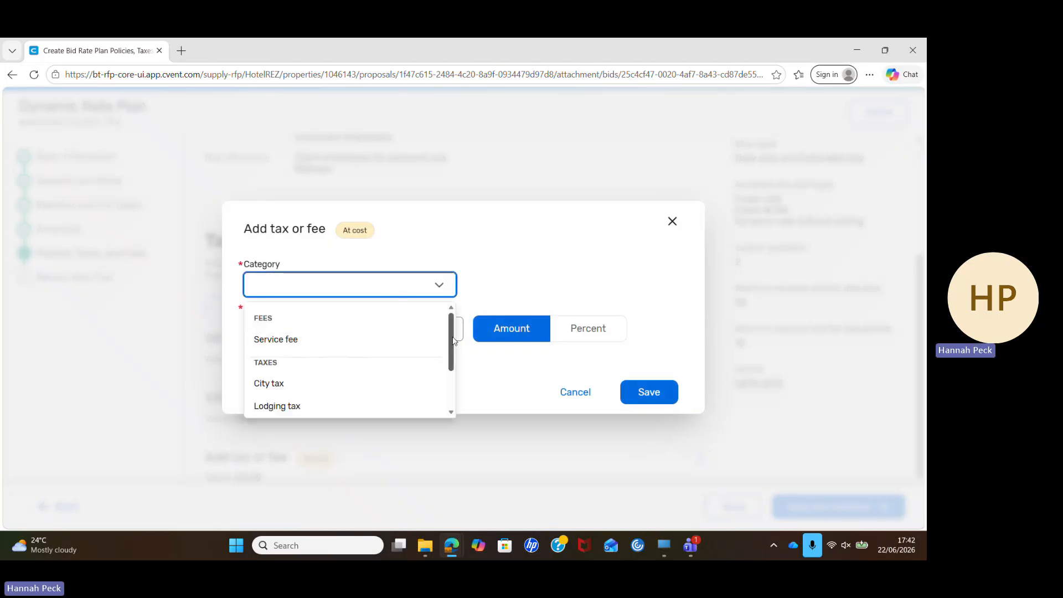
left_click_drag(453, 340, 458, 379)
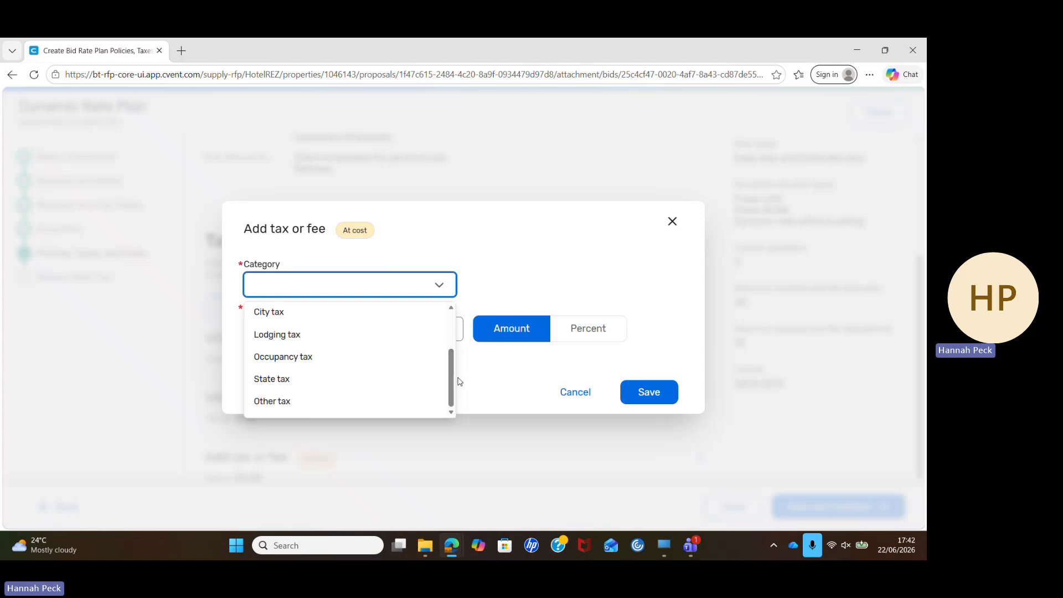
left_click(534, 303)
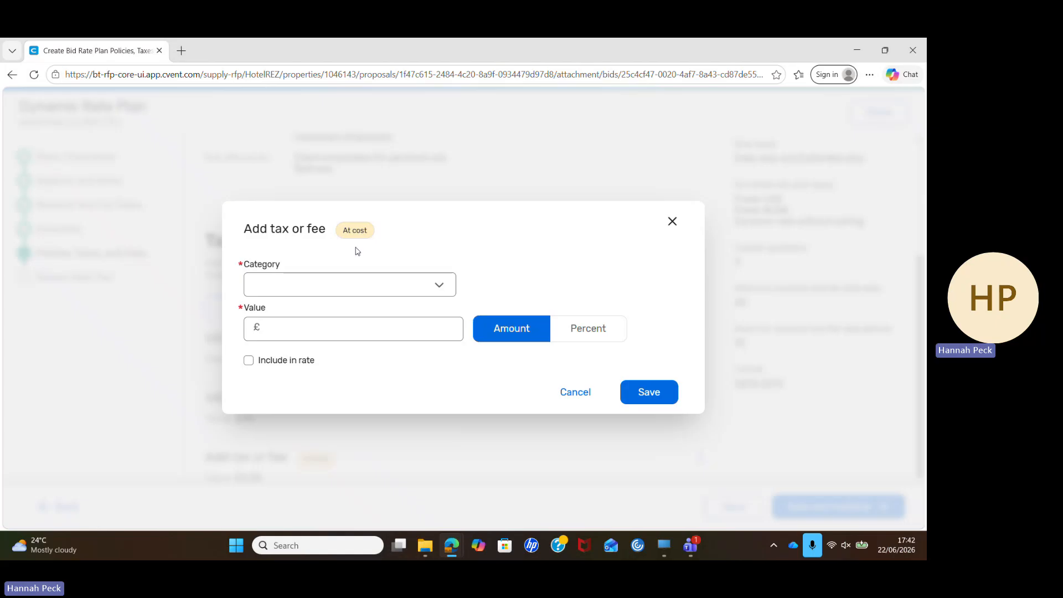
left_click(672, 221)
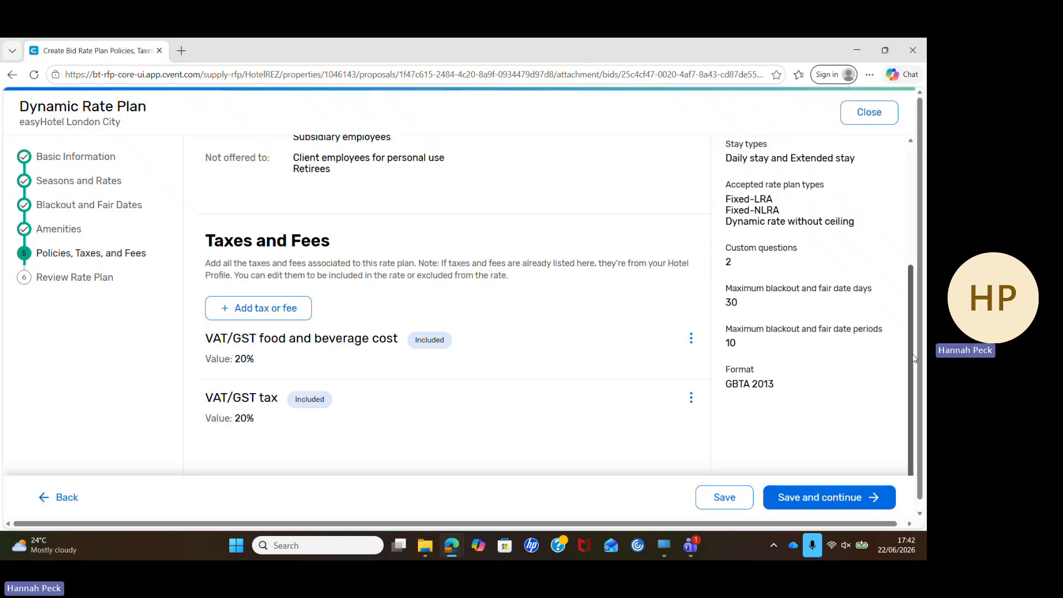
- Save the policies, taxes and fees, continue to Review Rate Plan, and check the full summary
left_click(796, 506)
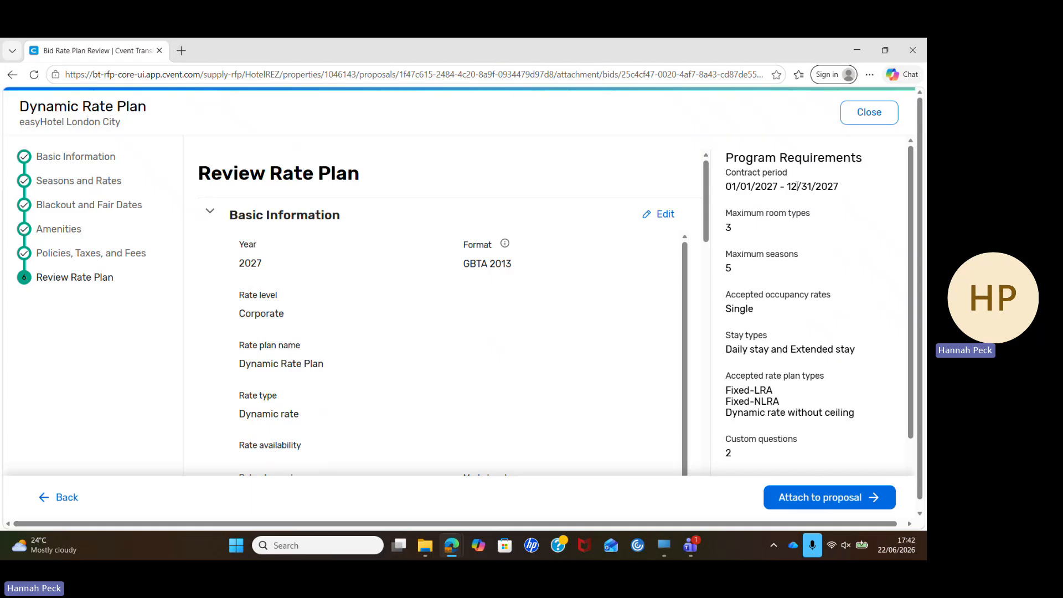
left_click_drag(704, 194, 721, 467)
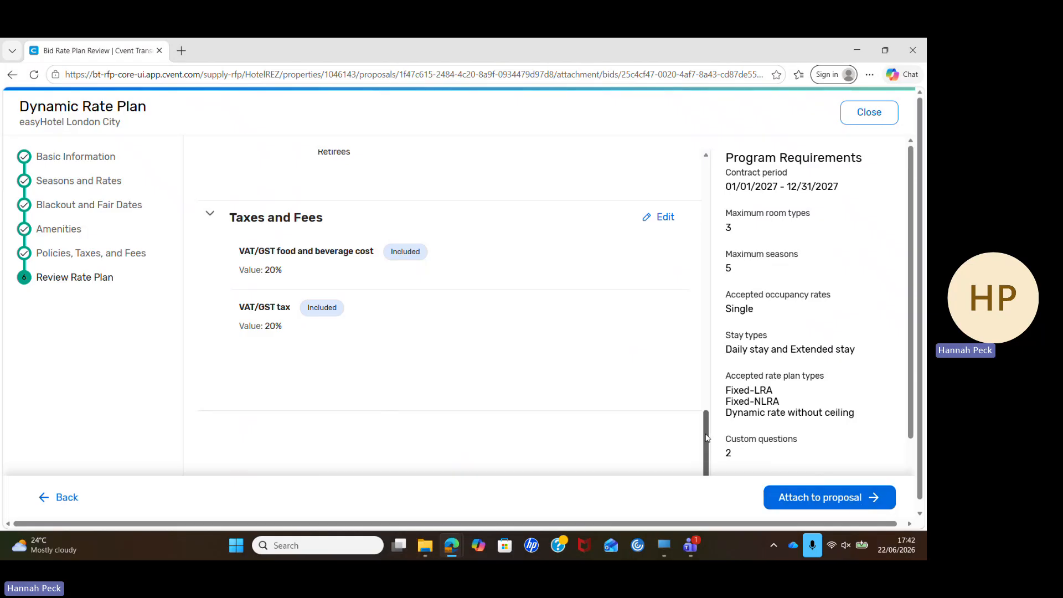
left_click_drag(708, 439, 683, 183)
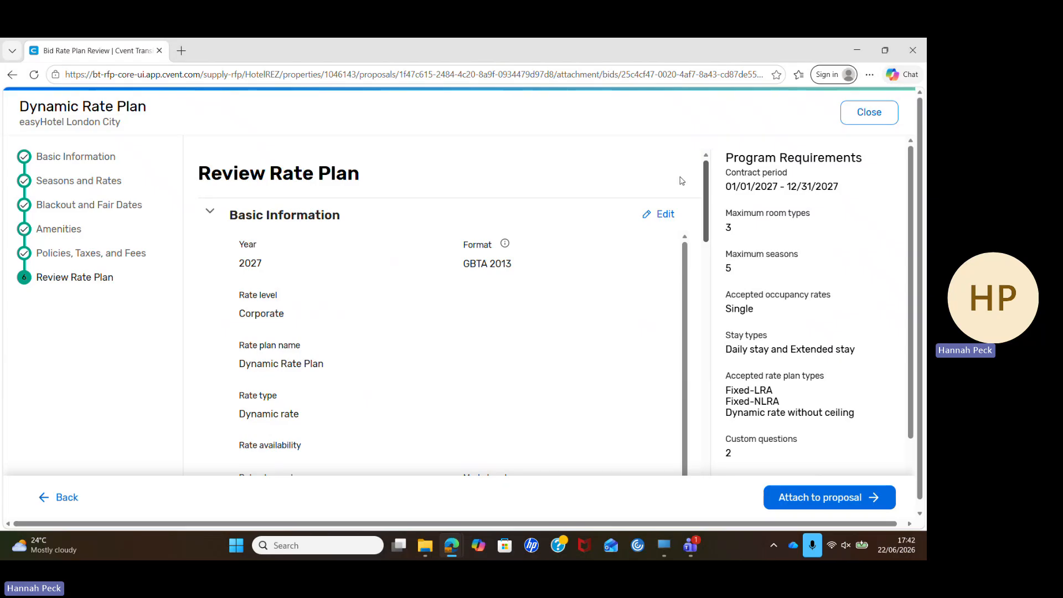
- Reopen Basic Information for editing, then save and continue through every section back to Review Rate Plan
left_click(666, 216)
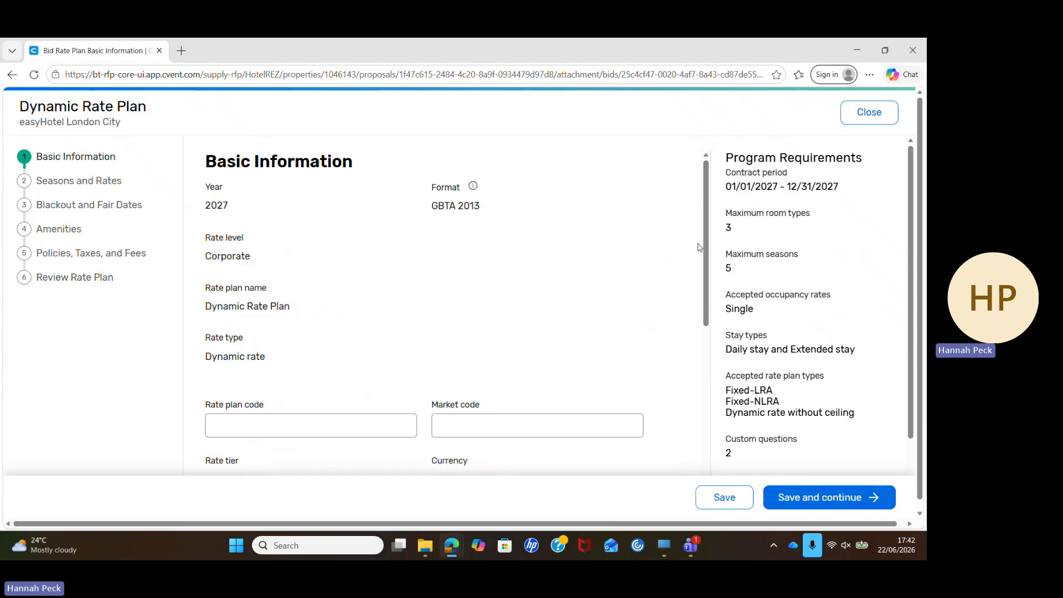
scroll(708, 332, "down", 5)
scroll(712, 396, "up", 5)
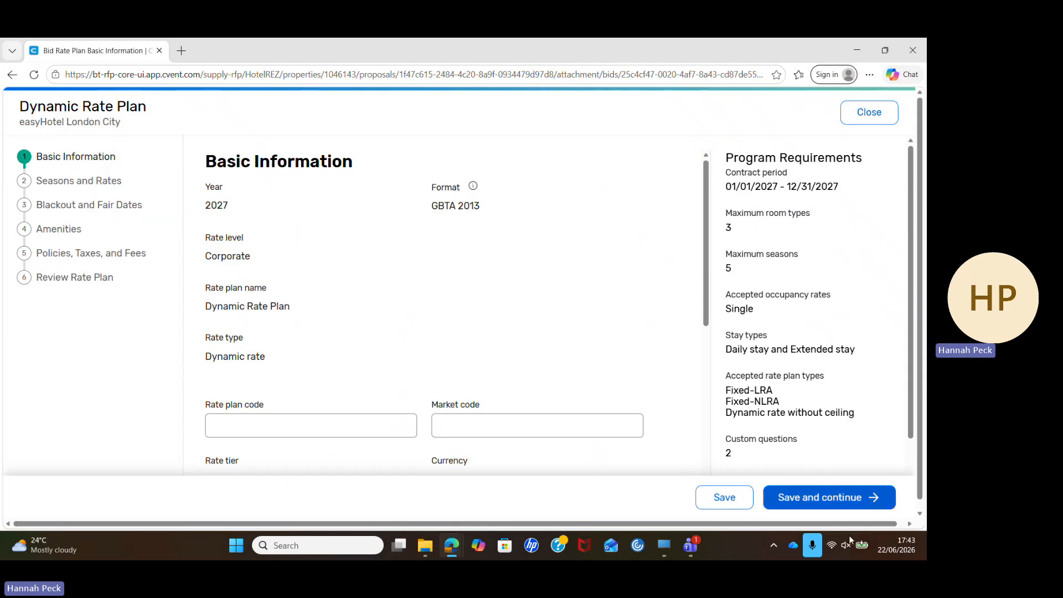
left_click(843, 505)
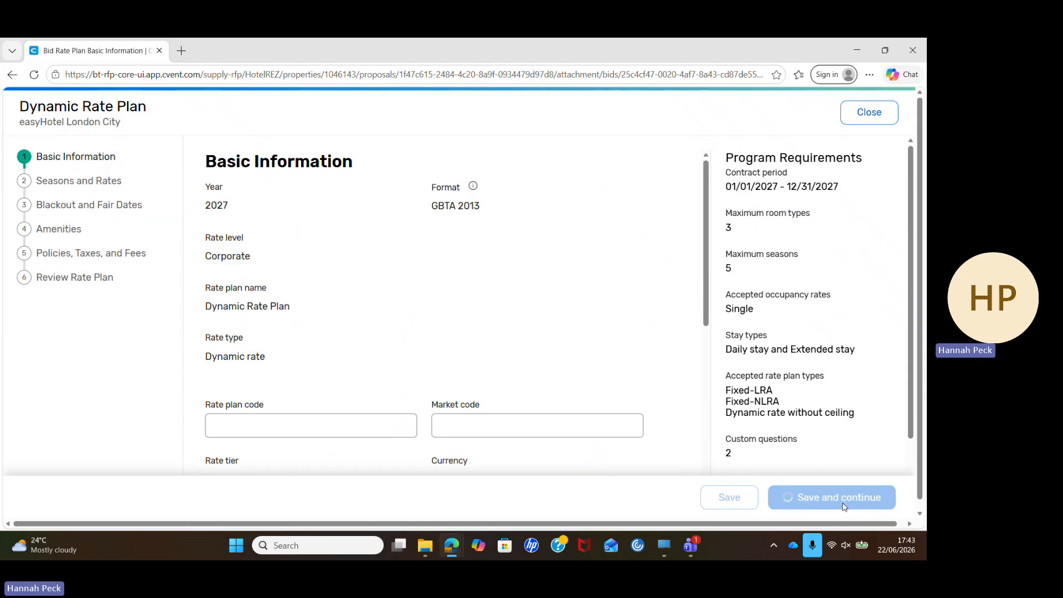
left_click(844, 504)
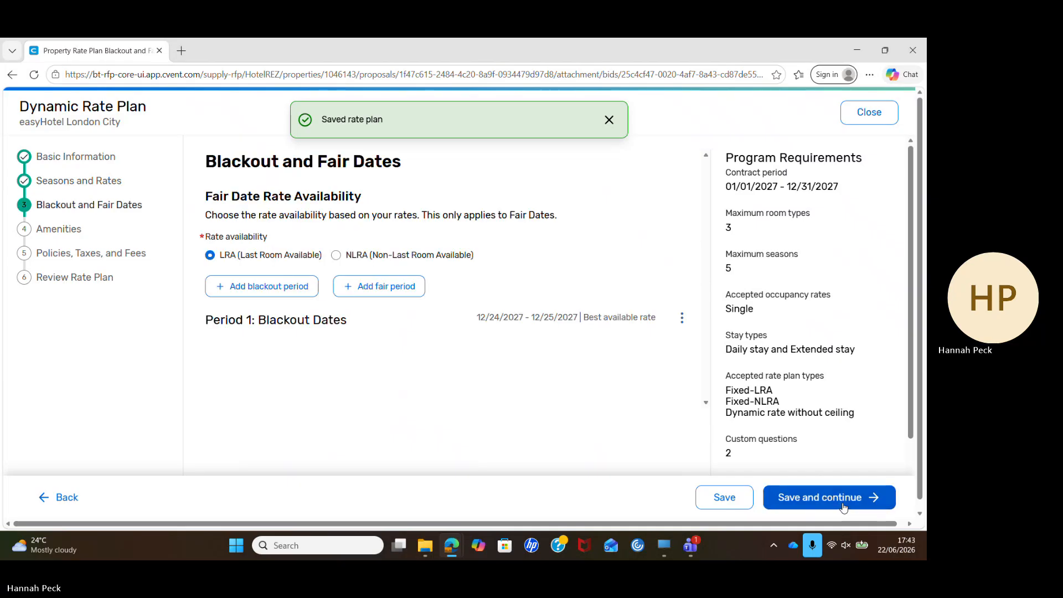
left_click(843, 505)
left_click(843, 504)
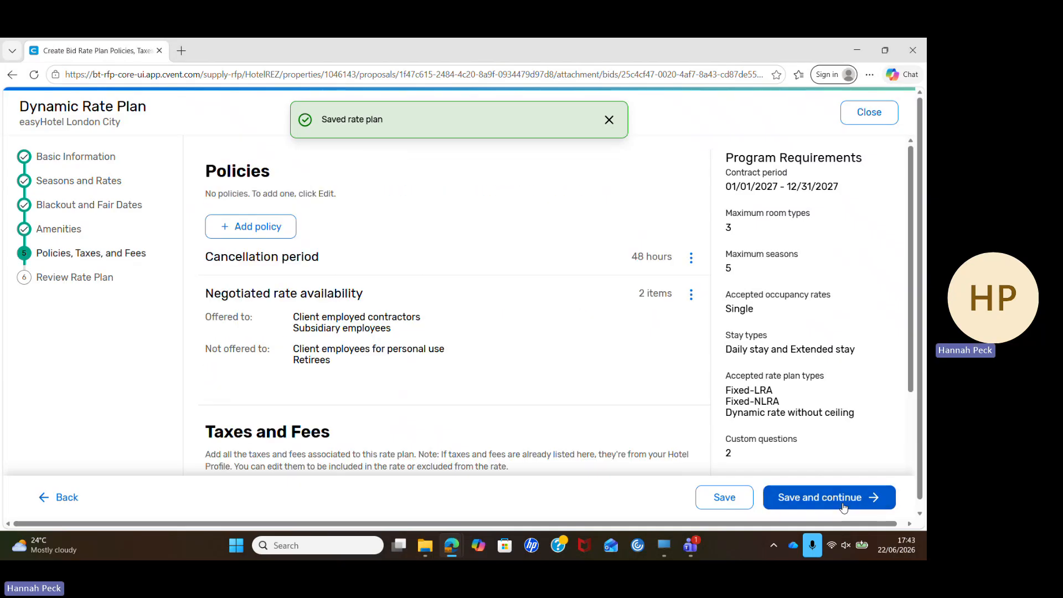
left_click(844, 505)
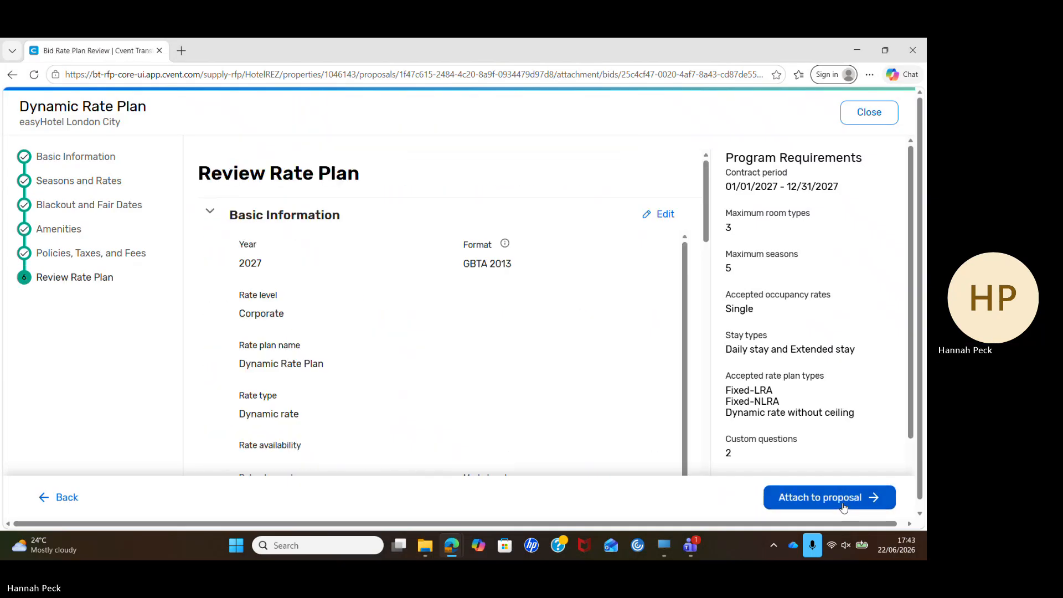
- Attach the dynamic rate plan to the Test RFP - 2027 proposal, and save and continue to Custom Questions
left_click(843, 506)
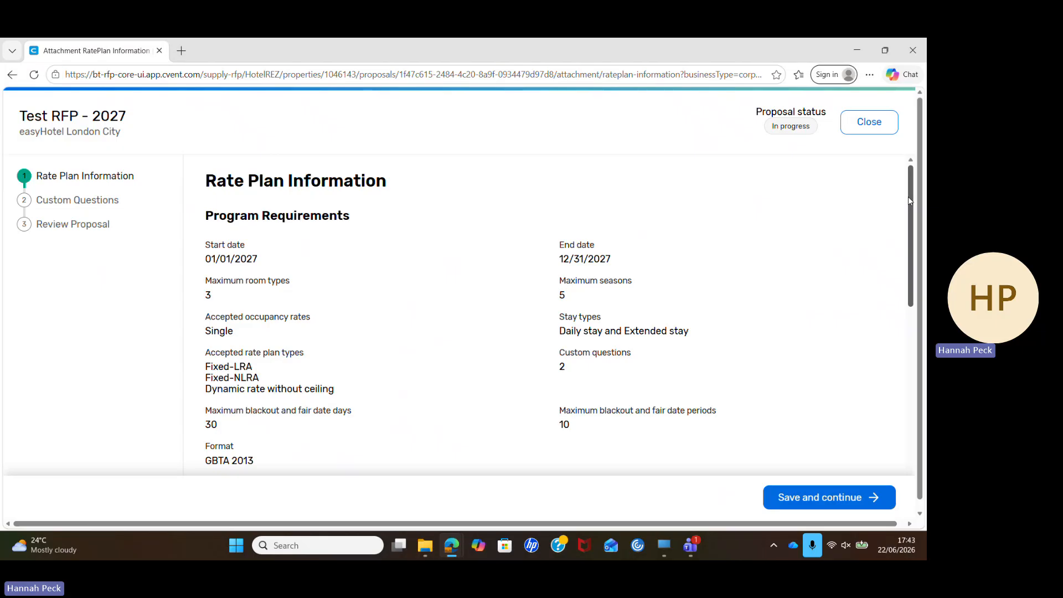
left_click_drag(908, 201, 924, 390)
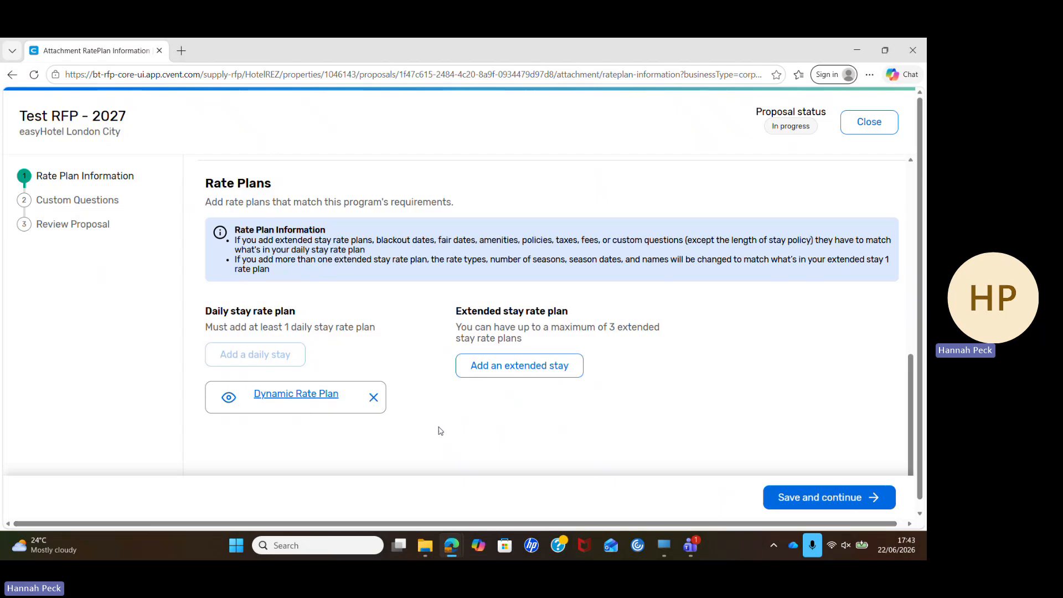
left_click(853, 500)
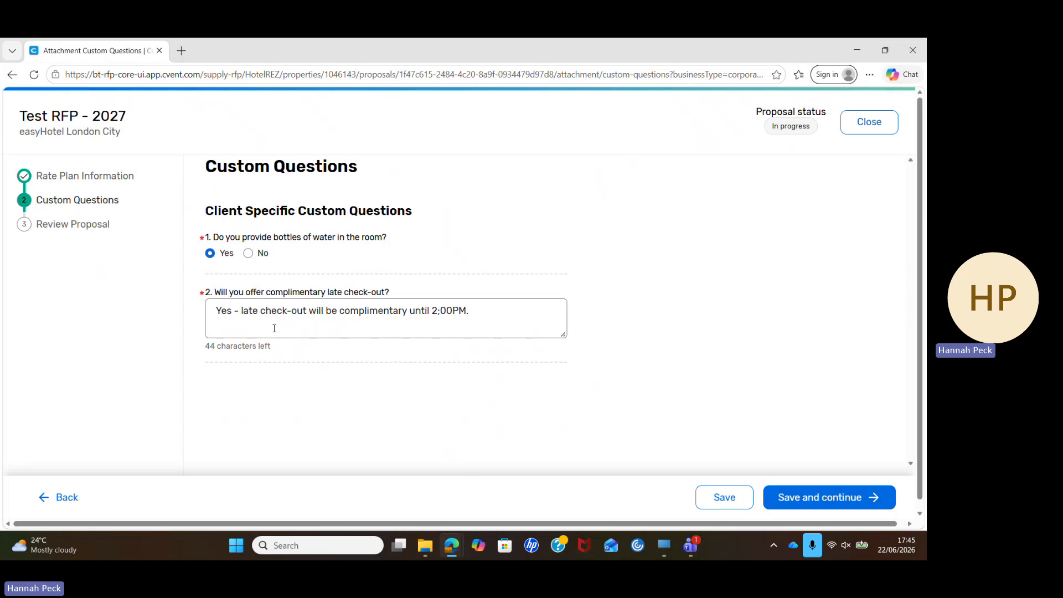
- Save the custom question answers, continue to Review Proposal, and look over its Custom Questions, Property Information and Bids sections
left_click(814, 508)
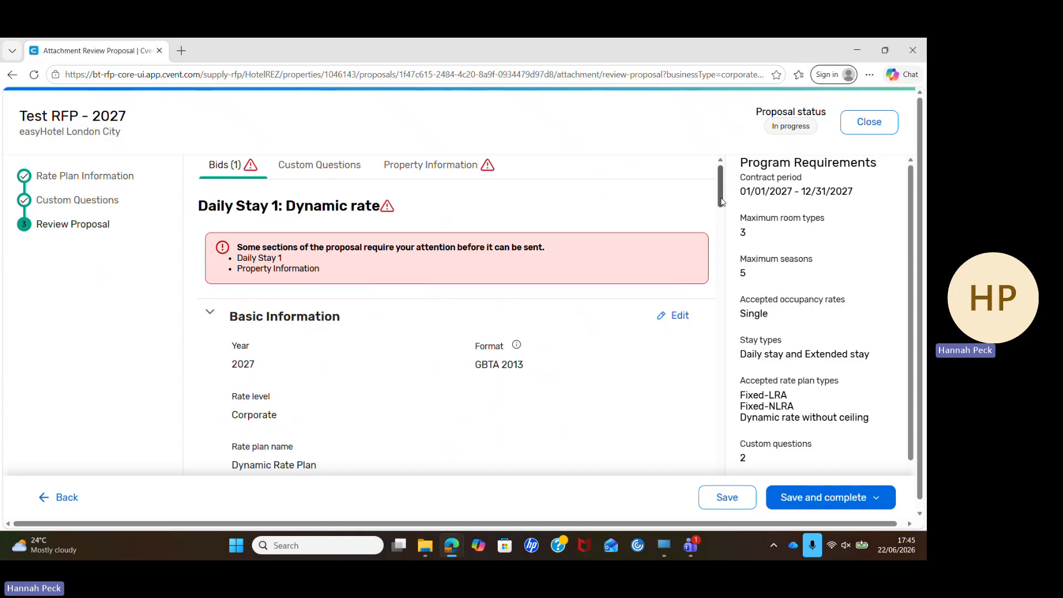
left_click(313, 171)
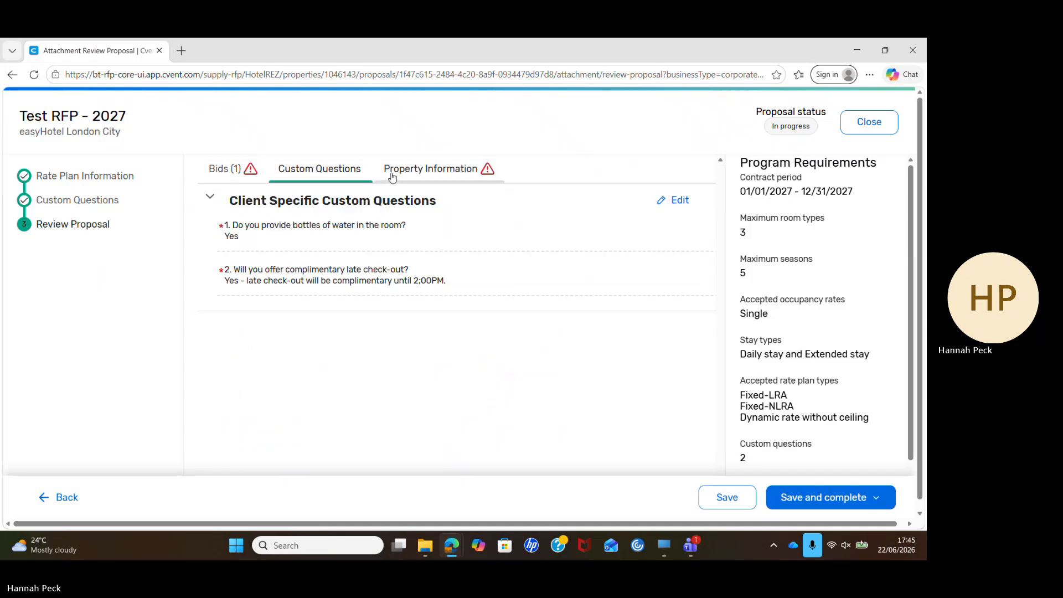
left_click(431, 169)
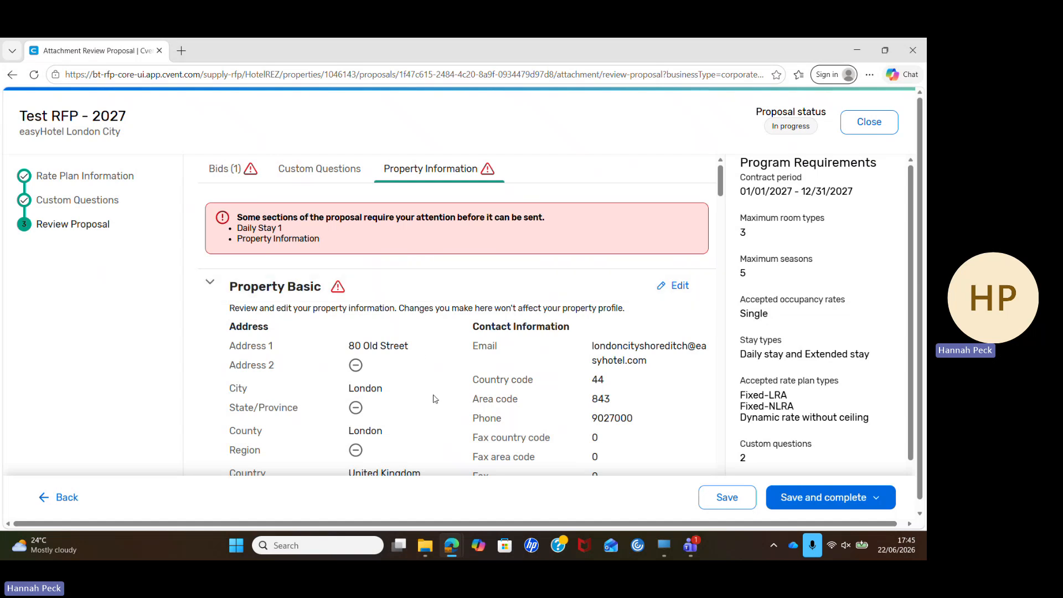
left_click(227, 167)
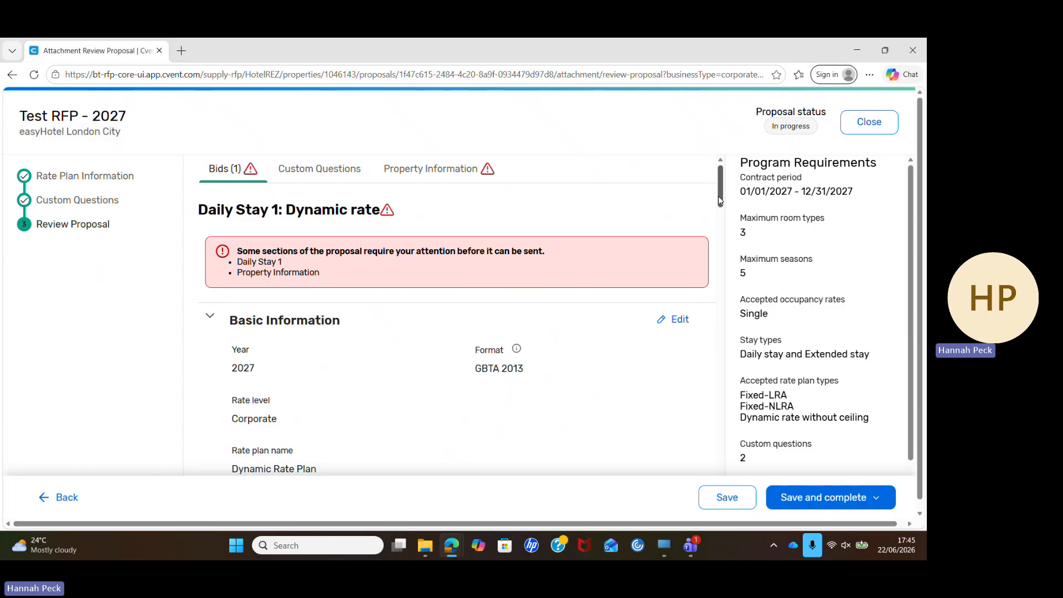
- Mark the required Breakfast (adult) and Fitness center amenities as not offered in the Daily Stay 1 bid
left_click_drag(720, 200, 747, 328)
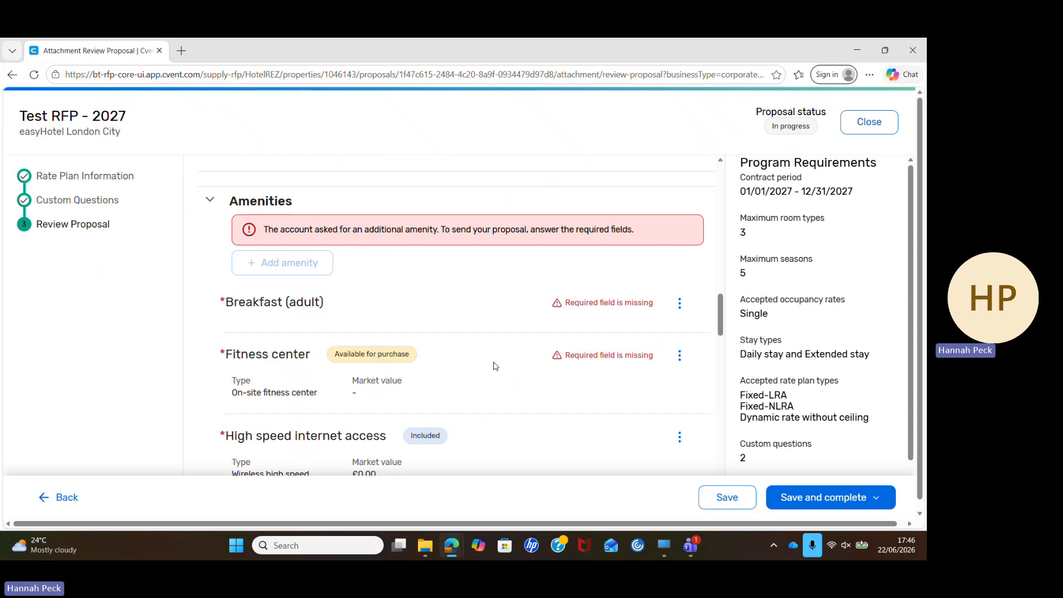
left_click(677, 306)
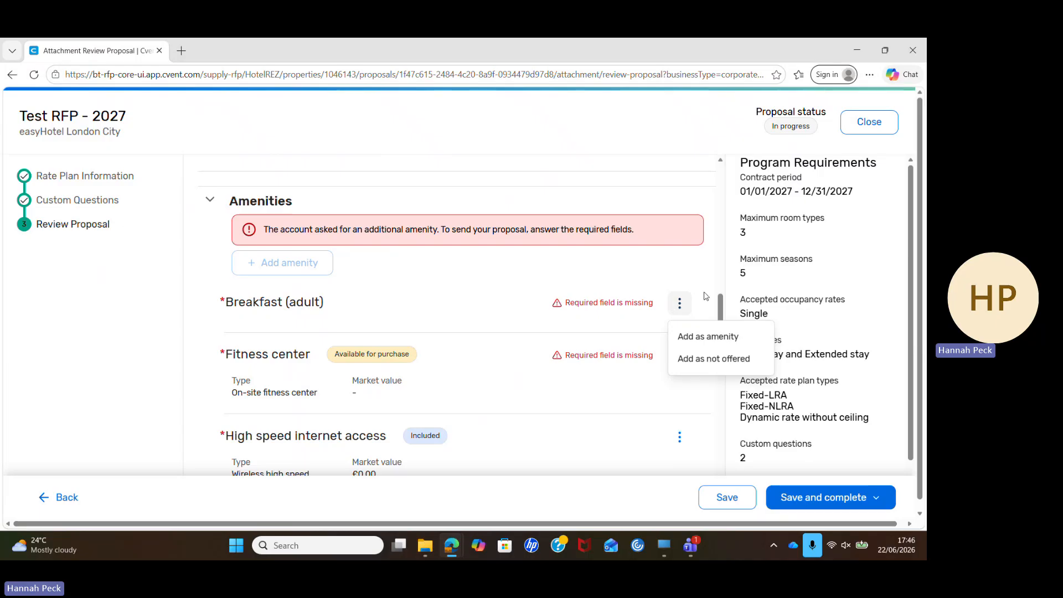
left_click(686, 360)
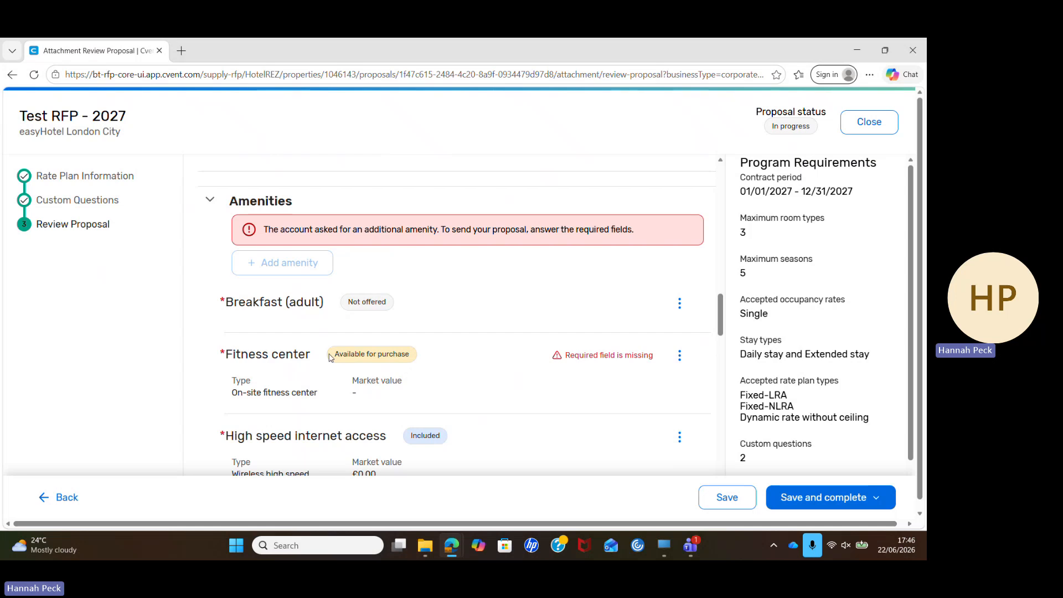
left_click(692, 361)
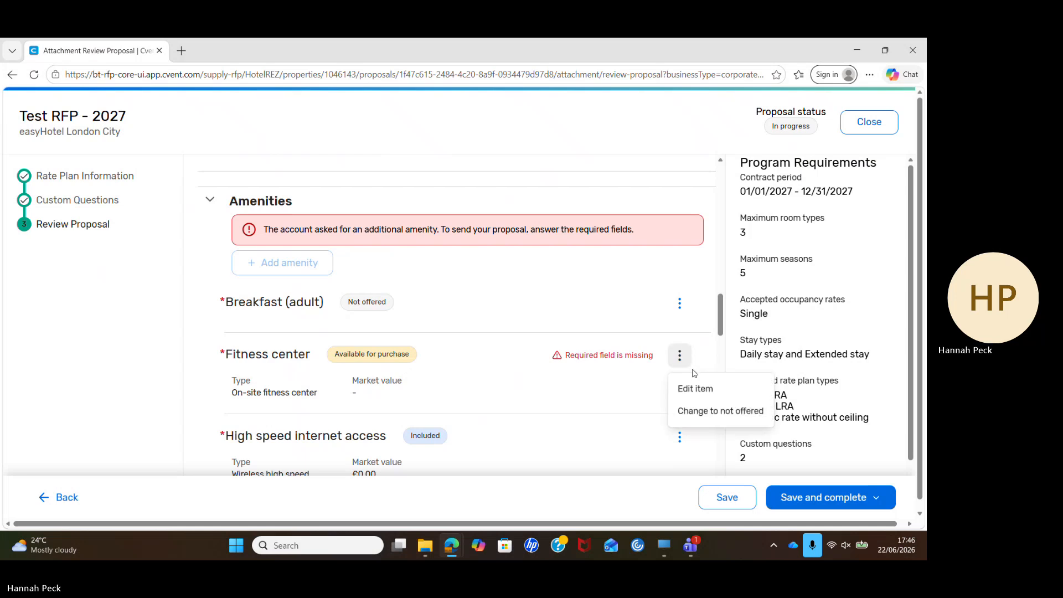
left_click(703, 423)
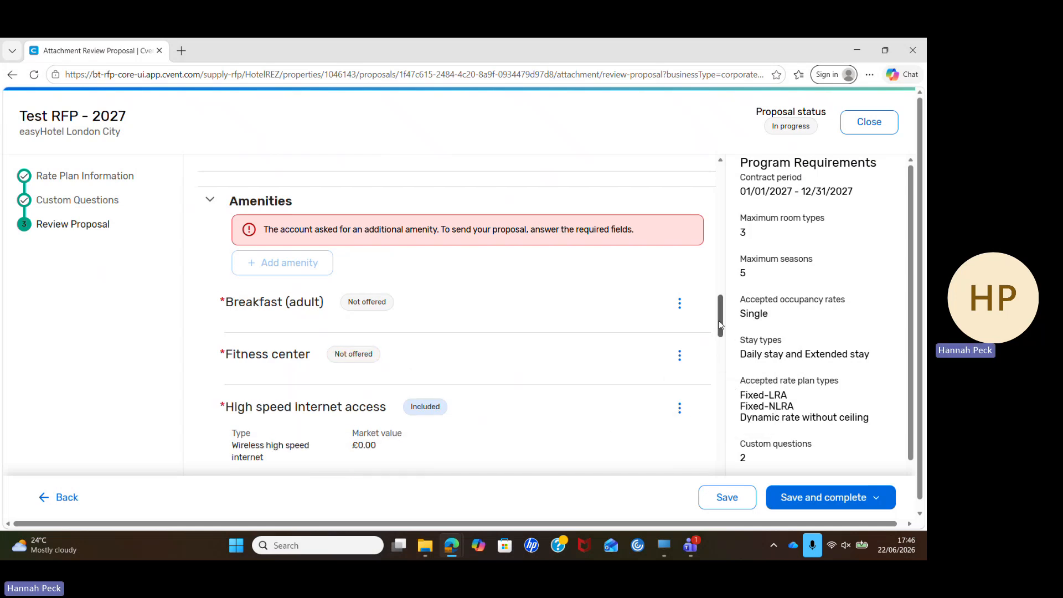
- Mark the Local phone calls and Toll free calling card amenities as not offered
left_click_drag(720, 323, 721, 360)
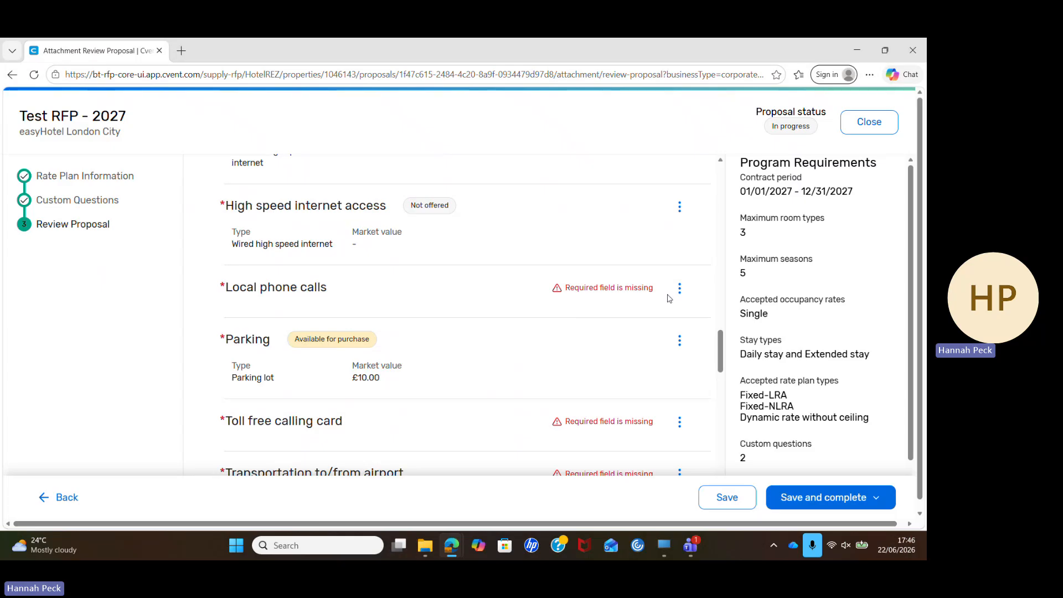
left_click(679, 289)
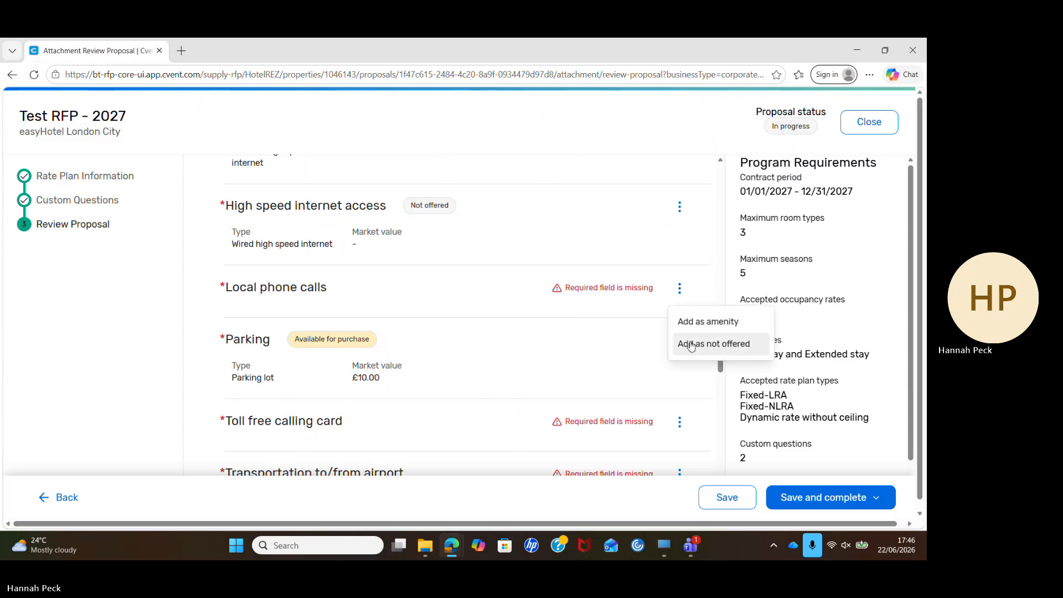
left_click(714, 343)
left_click_drag(721, 346, 721, 371)
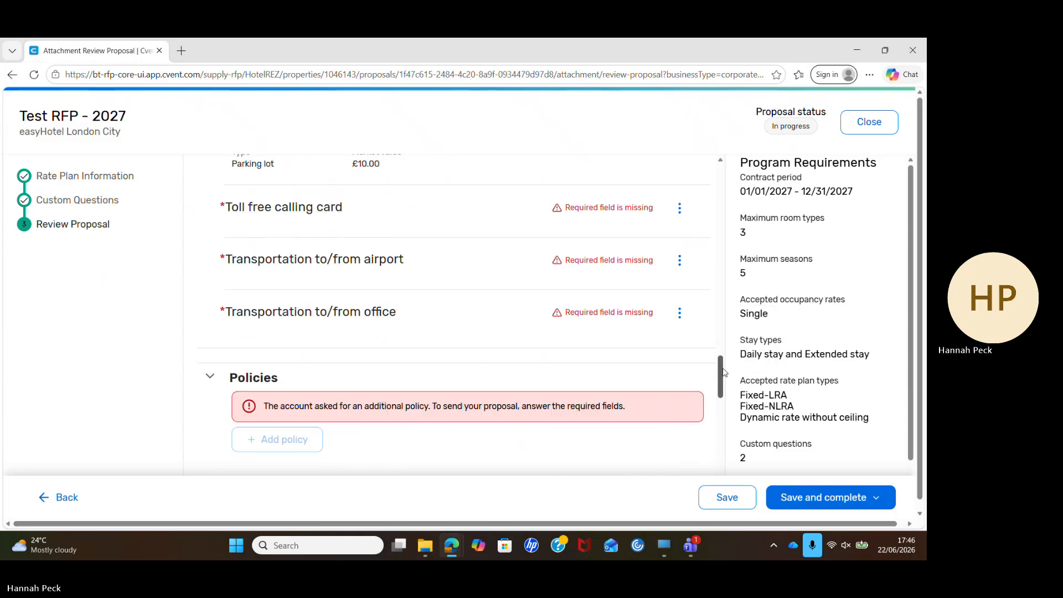
left_click(680, 207)
left_click(696, 262)
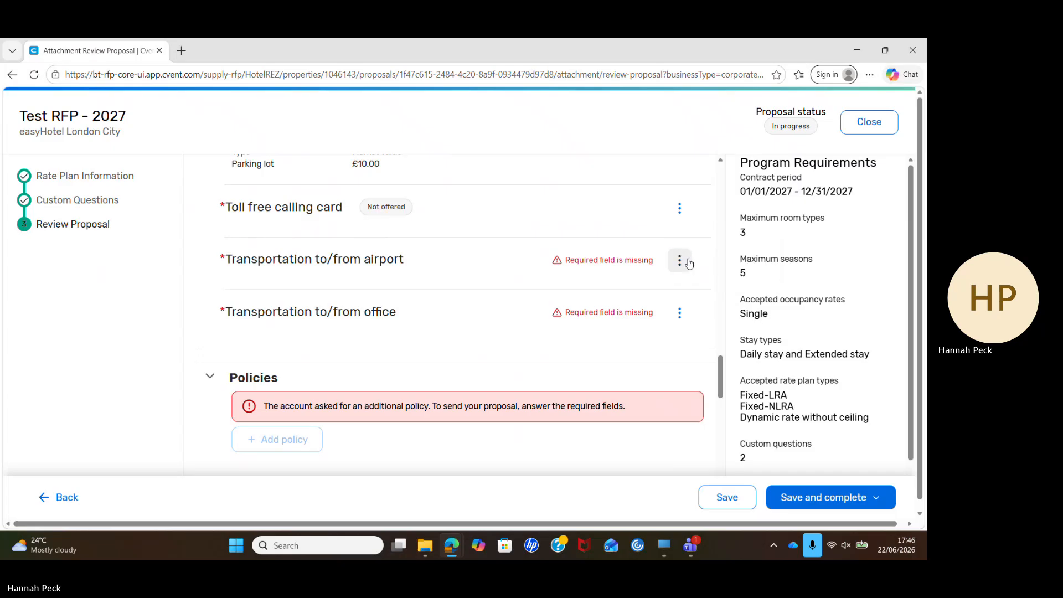
- Add airport transportation at £60 per person per stay, excluded from the rate, described "request at reception"; mark office transportation as not offered
left_click(680, 260)
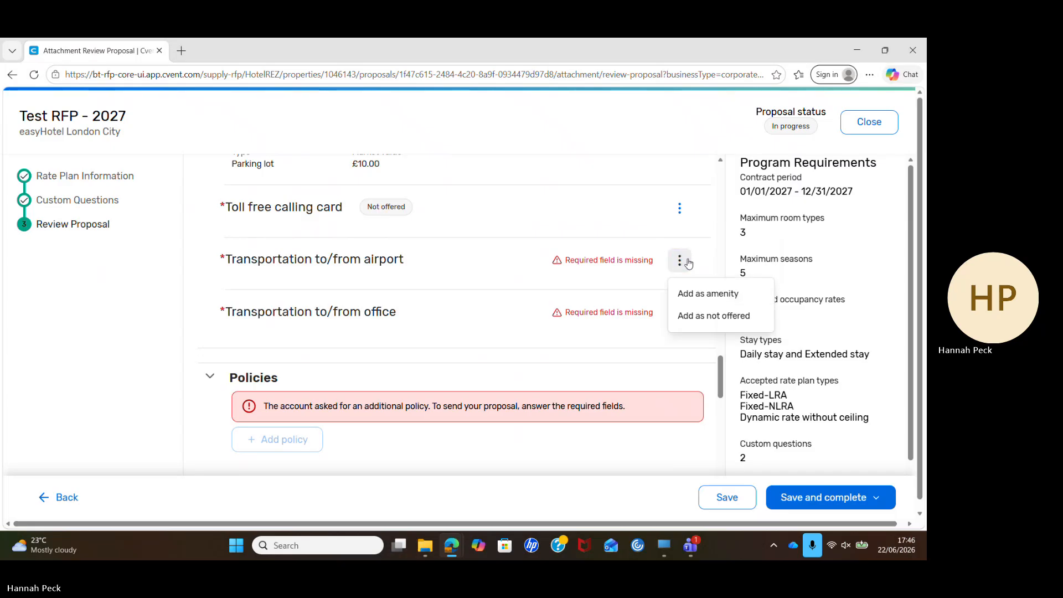
left_click(695, 302)
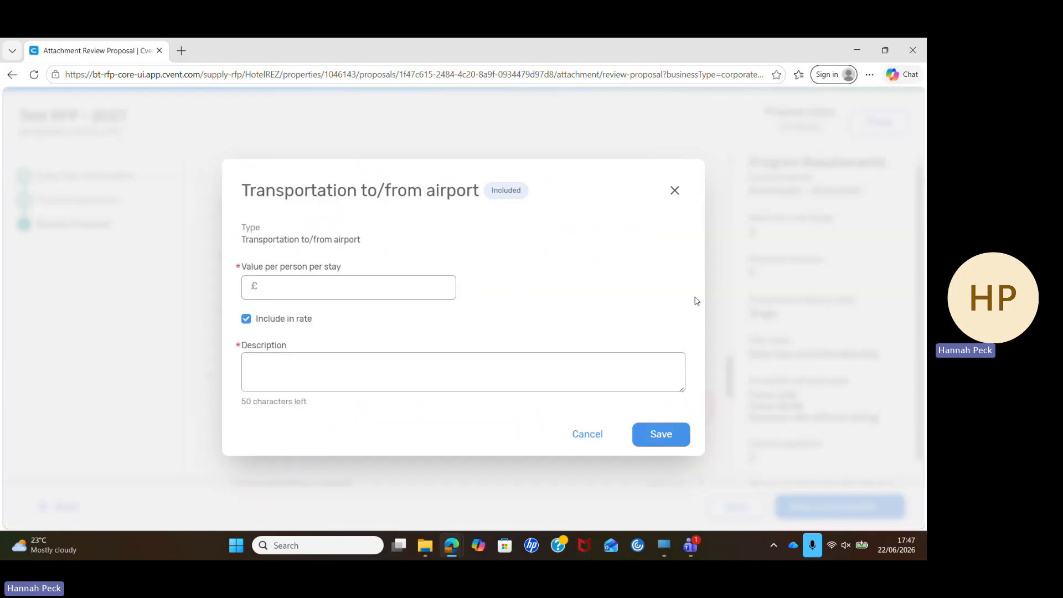
left_click(330, 290)
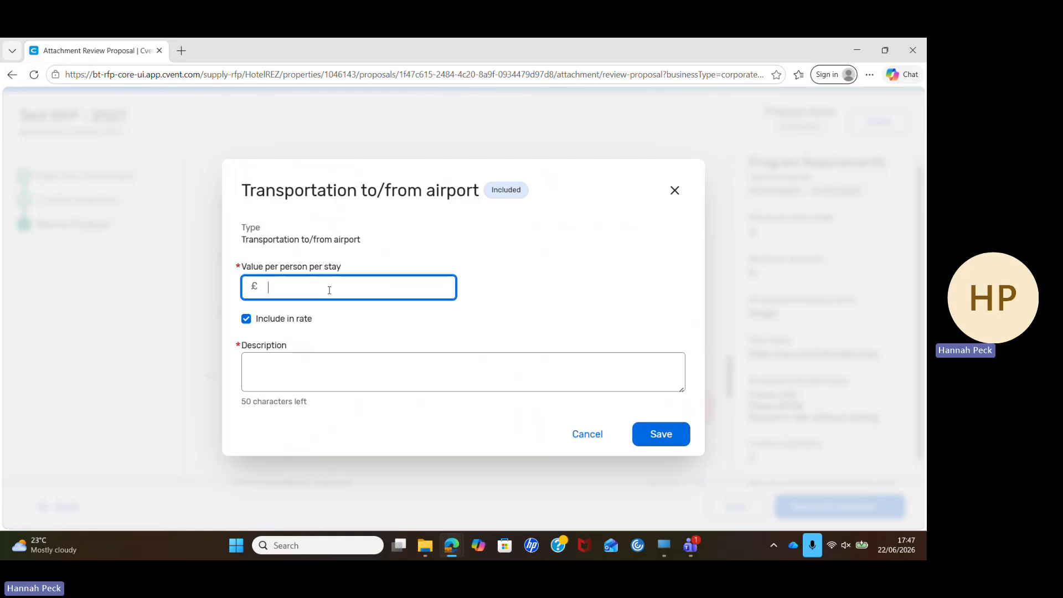
type("60")
left_click(247, 318)
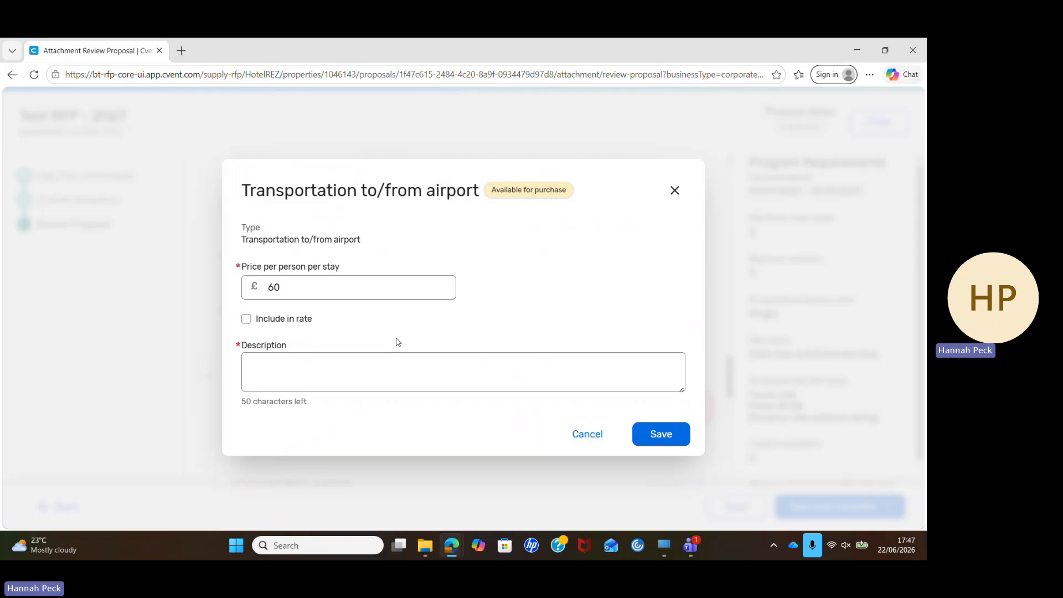
left_click(353, 357)
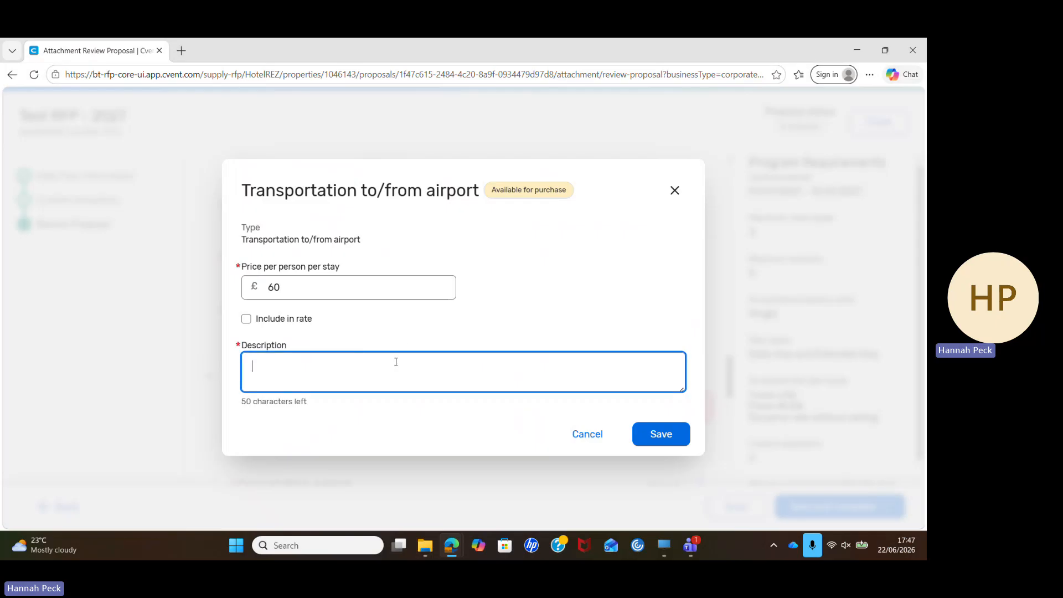
type("request at reception")
left_click(653, 437)
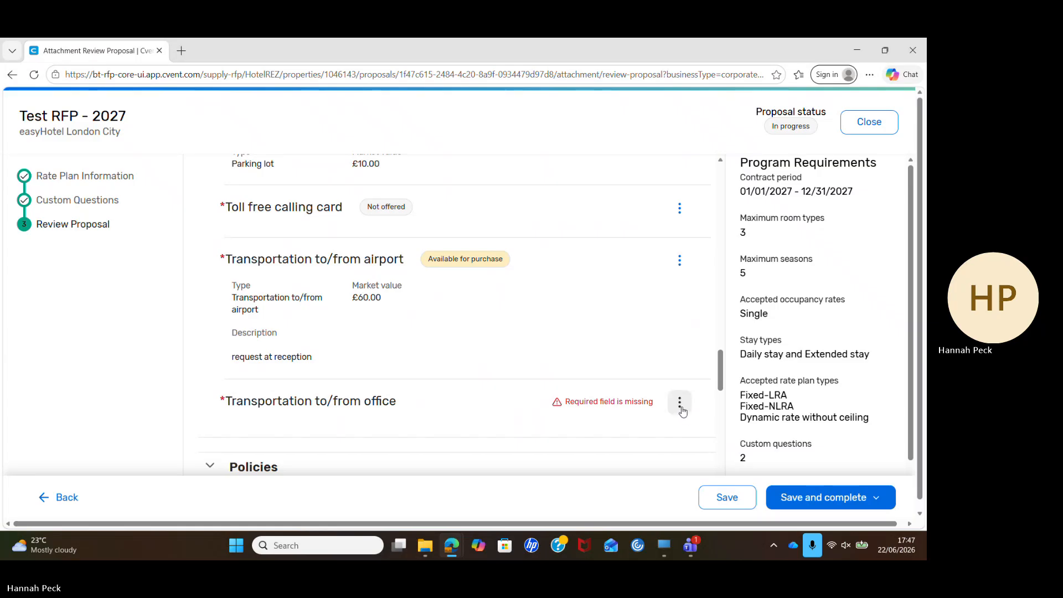
left_click(681, 403)
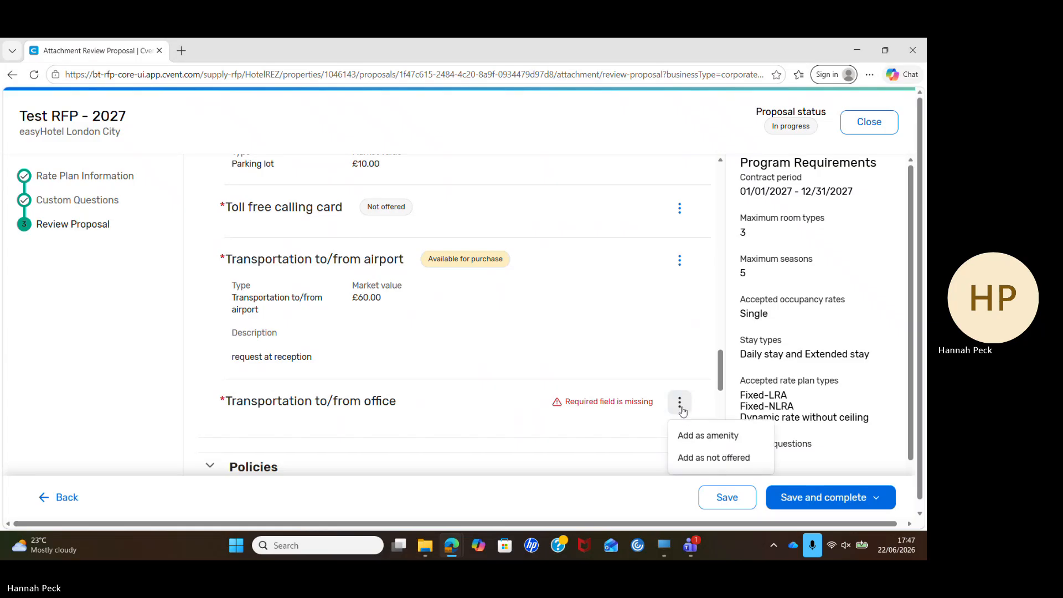
left_click(697, 457)
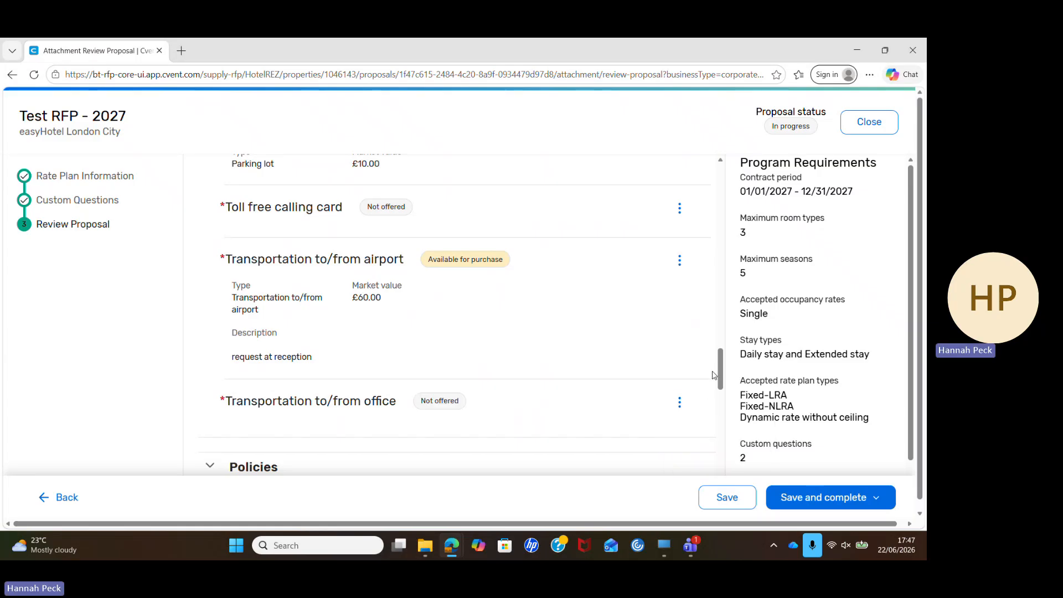
- Set the commission policy to 10% and mark the early checkout fee as not offered in the bid's policies
scroll(718, 387, "down", 5)
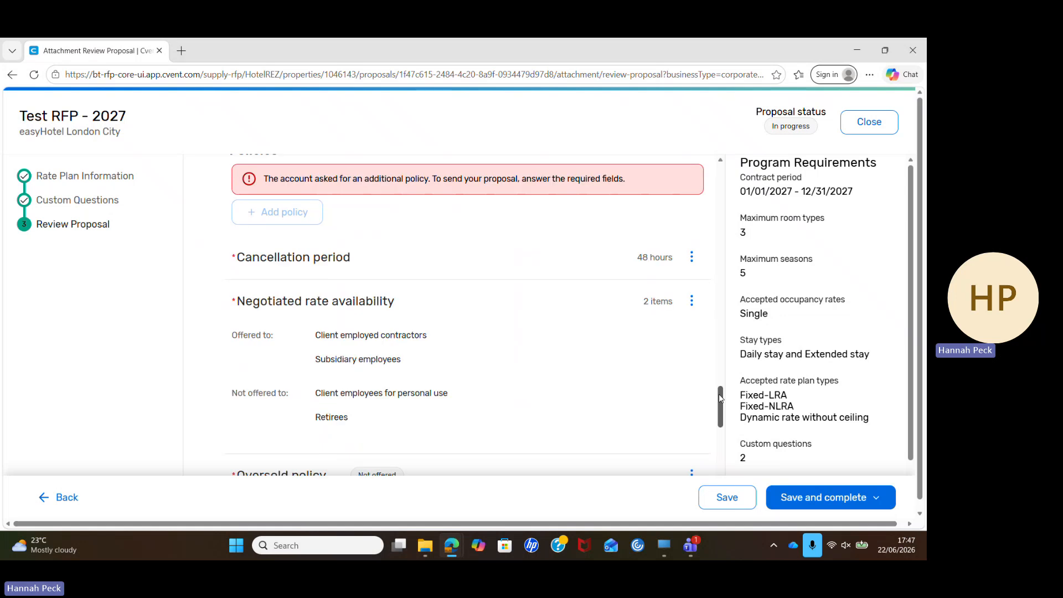
left_click_drag(719, 394, 719, 390)
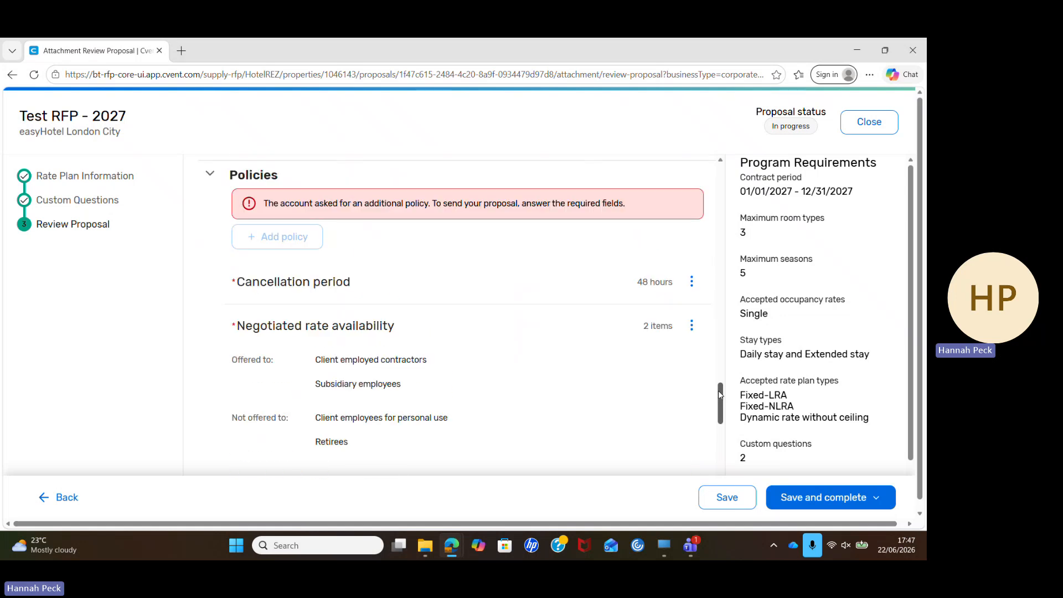
left_click_drag(719, 390, 727, 442)
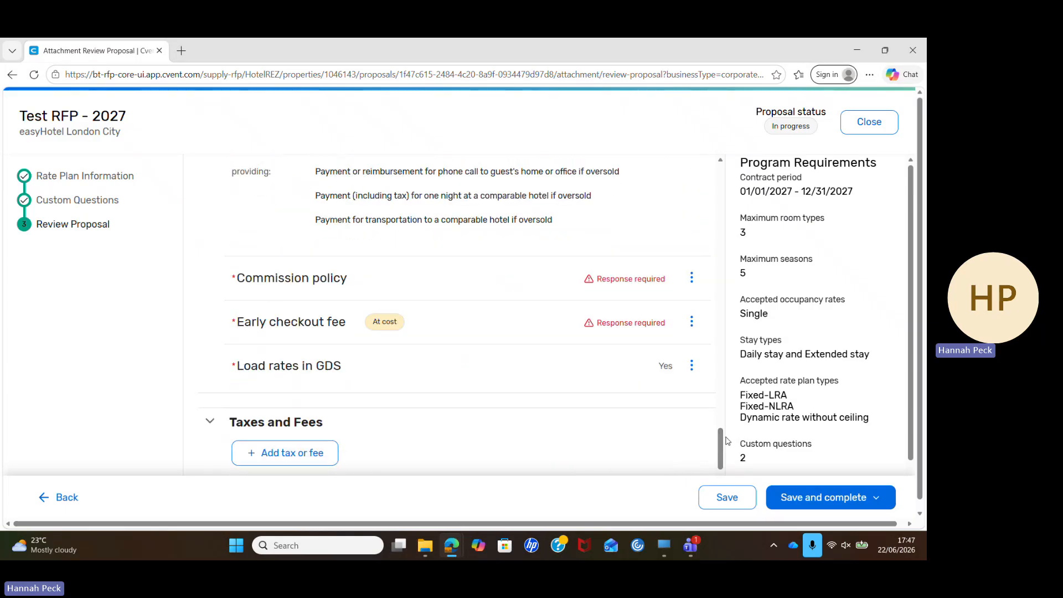
left_click(690, 280)
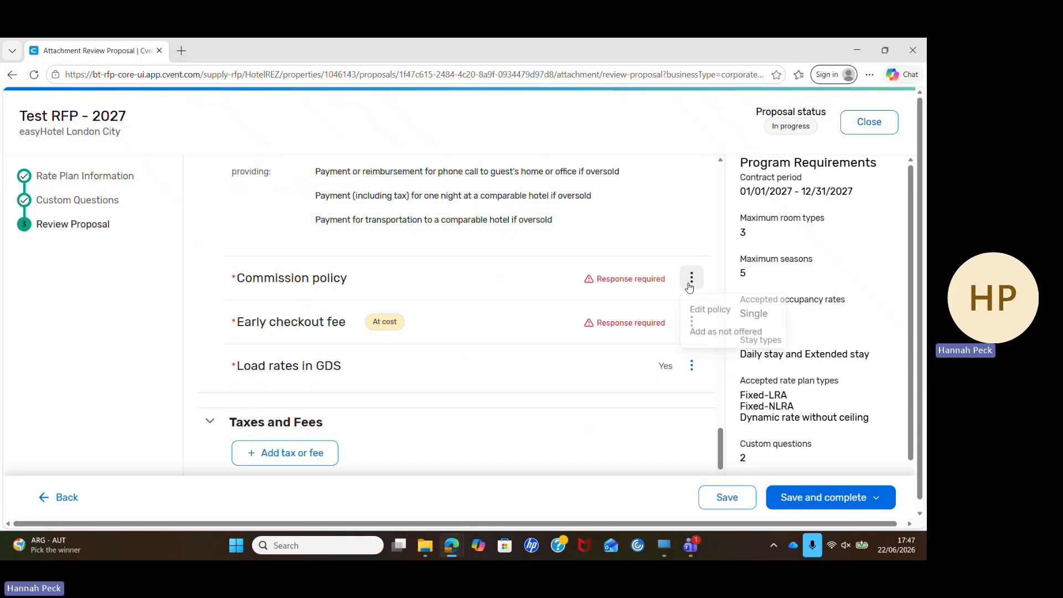
left_click(697, 311)
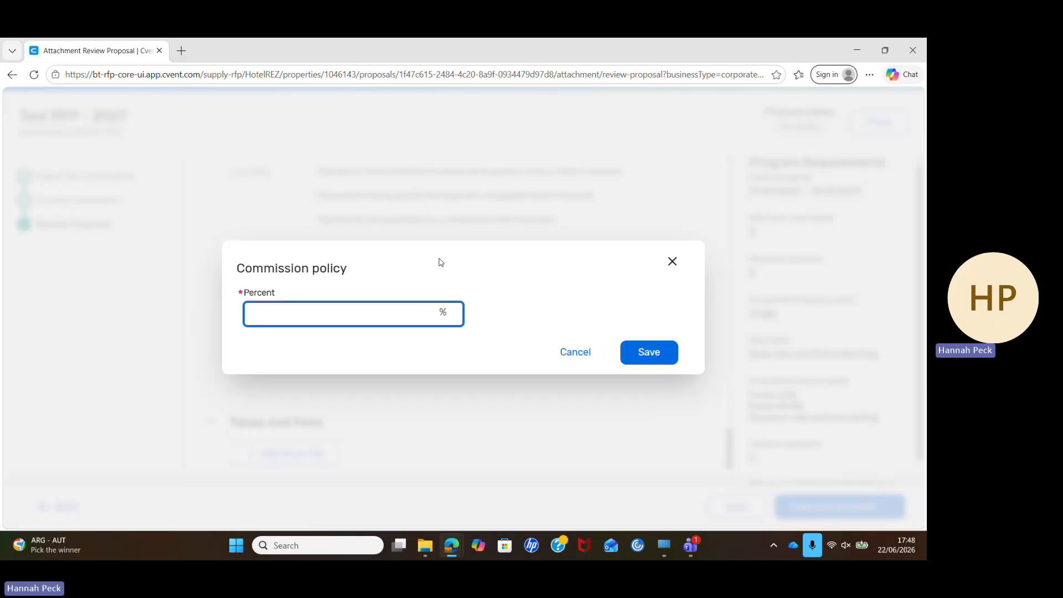
type("10")
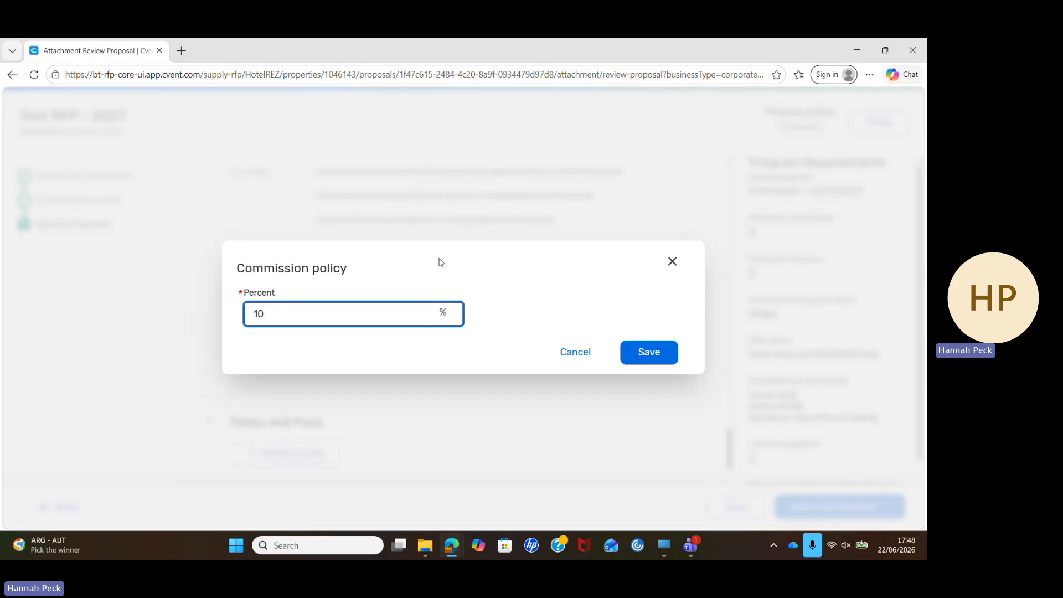
left_click(652, 354)
left_click(691, 277)
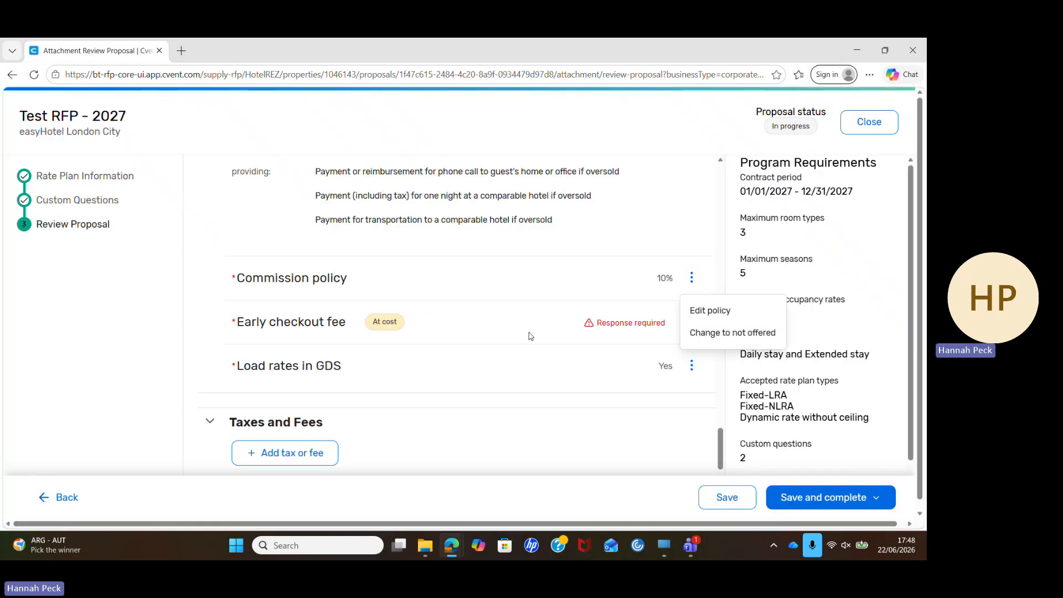
left_click(503, 341)
left_click(689, 321)
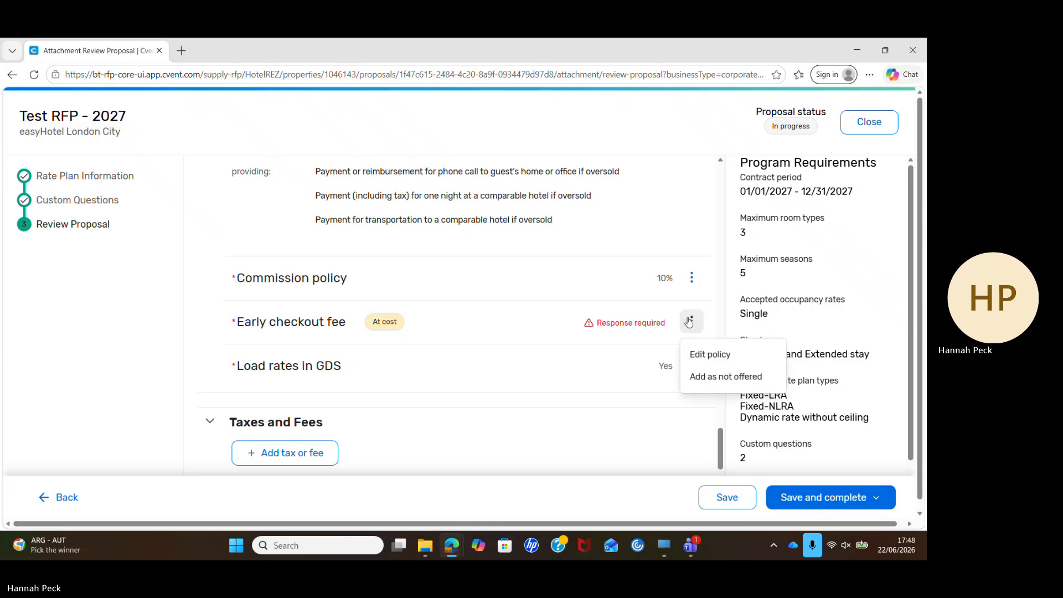
left_click(701, 375)
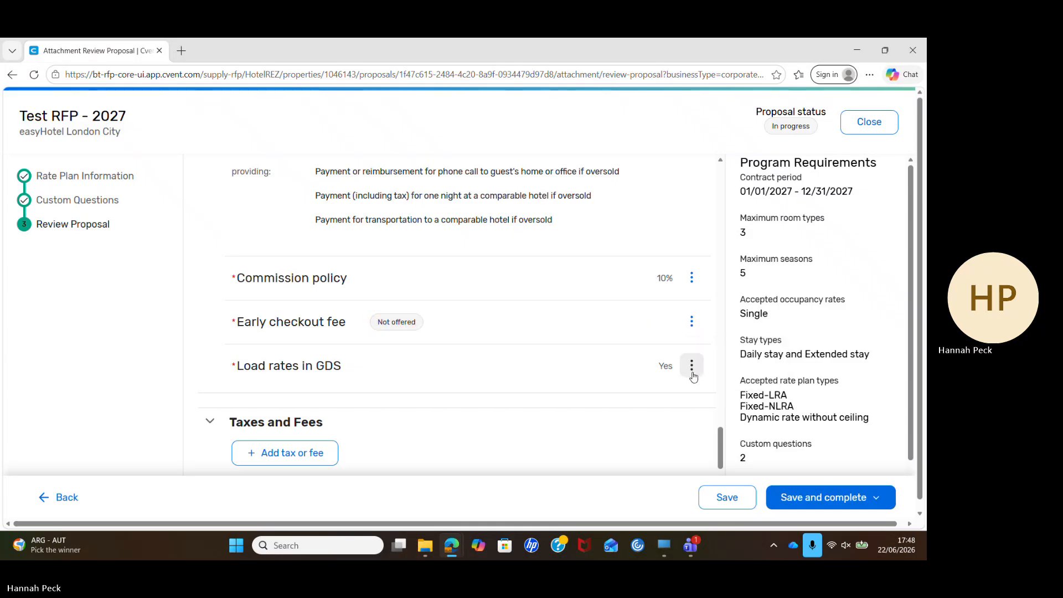
- Review the custom question answers, and save 2010 as the year of last complete guest room renovation in the Property Basic information
left_click_drag(720, 447, 712, 176)
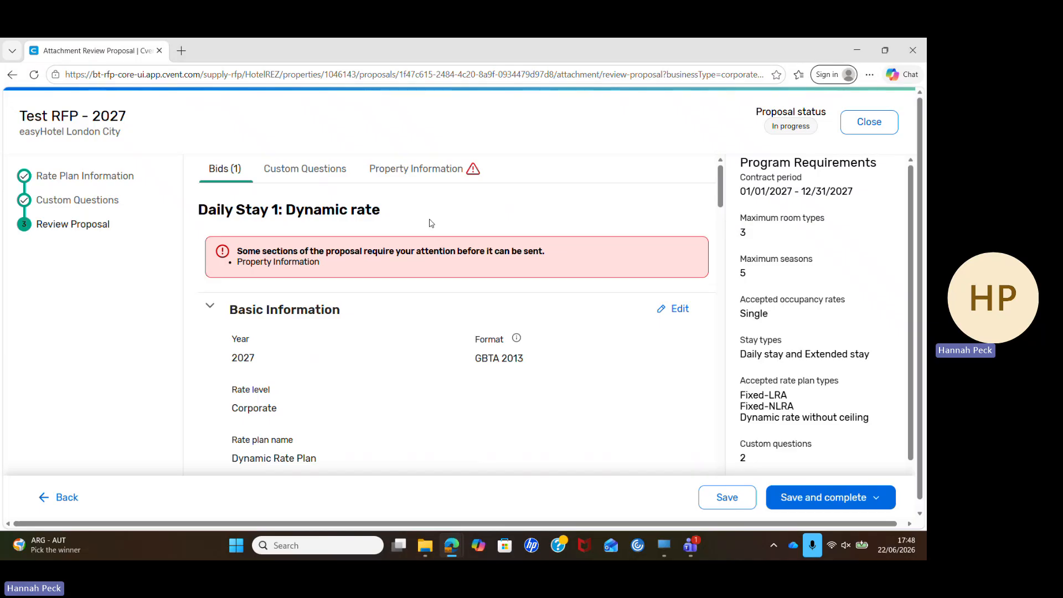
left_click(281, 183)
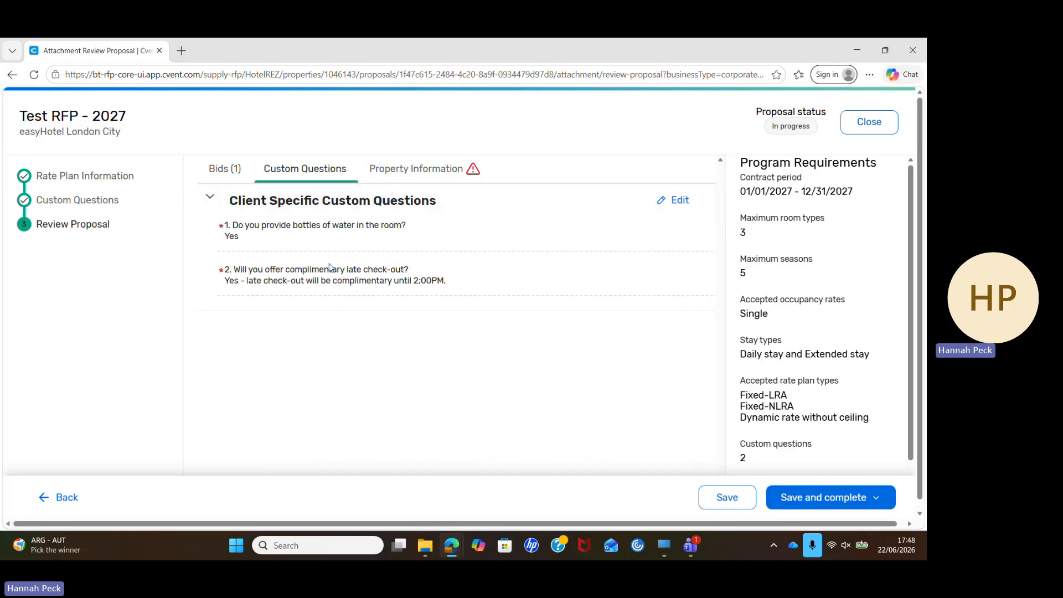
left_click(412, 174)
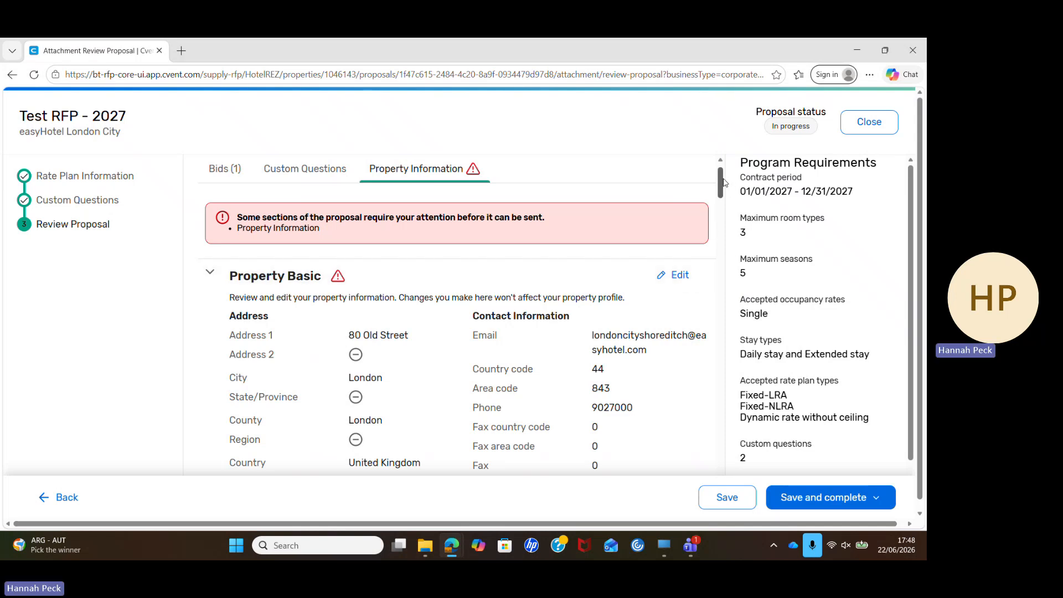
scroll(723, 183, "down", 1)
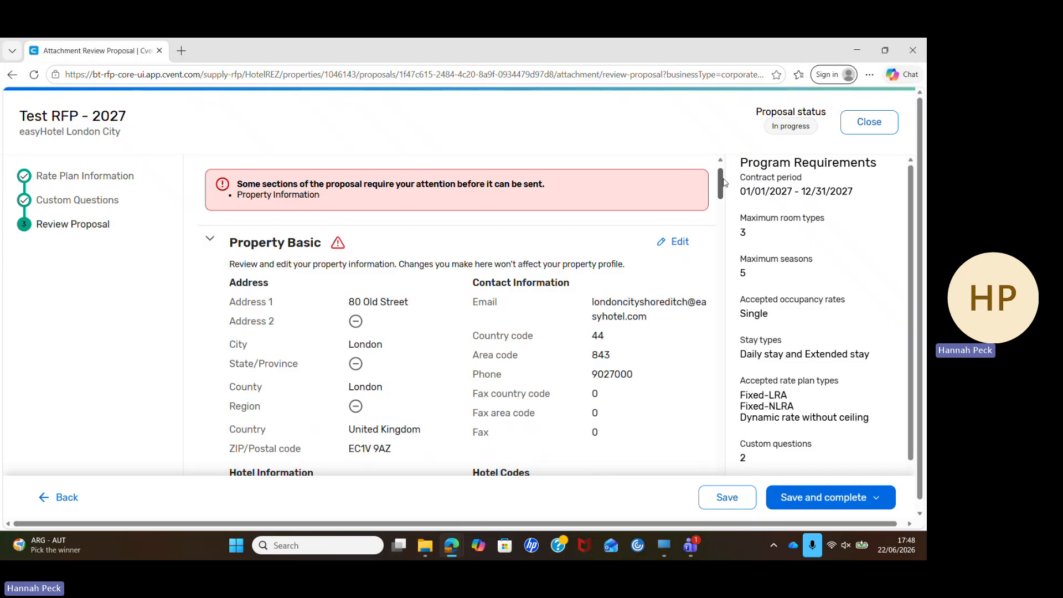
left_click_drag(723, 182, 713, 310)
left_click_drag(712, 338, 719, 176)
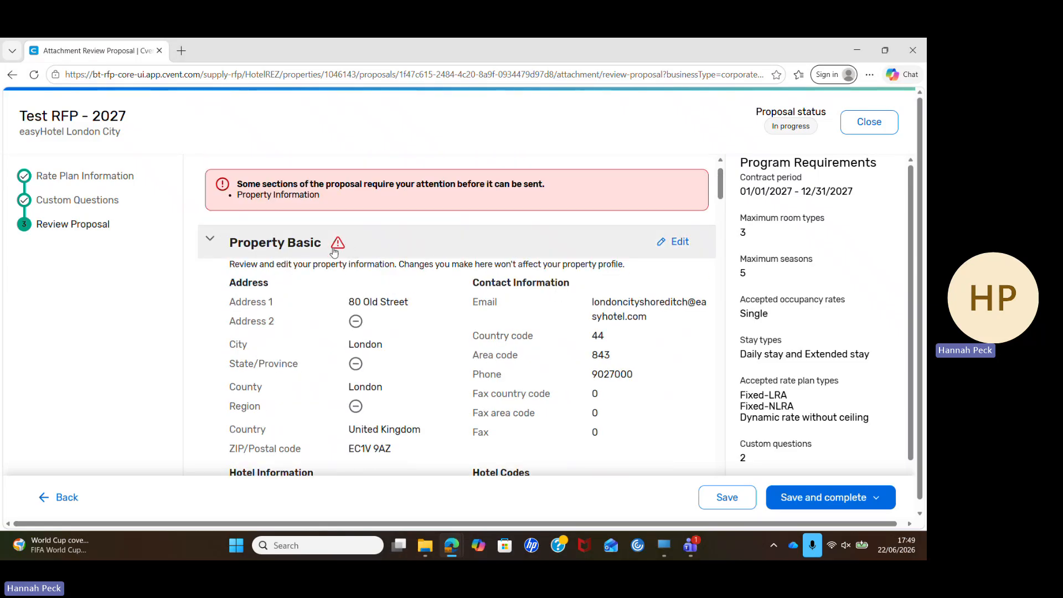
left_click(690, 246)
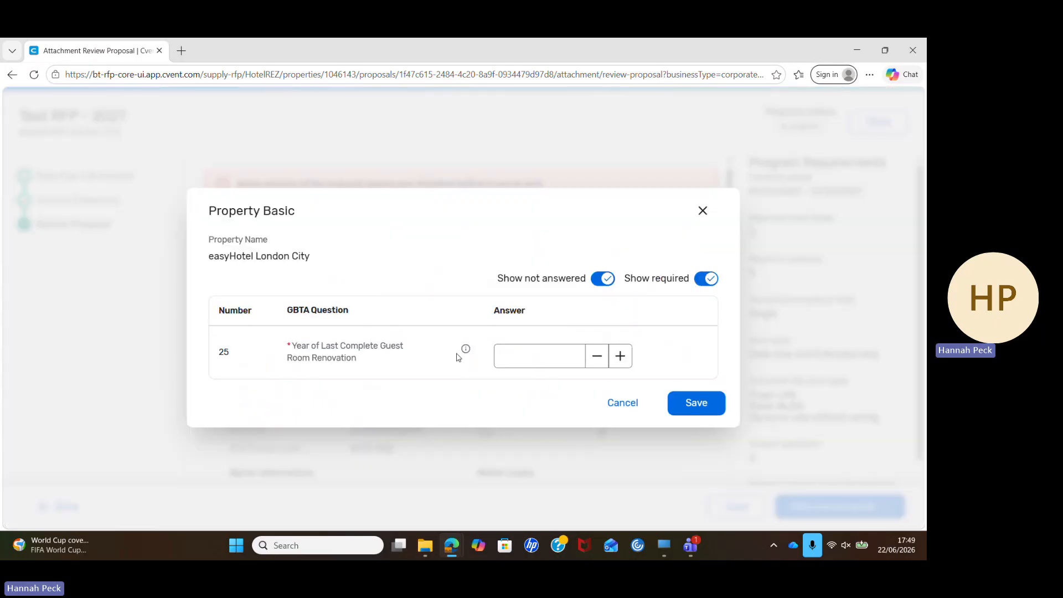
left_click(517, 353)
type("2010")
left_click(686, 404)
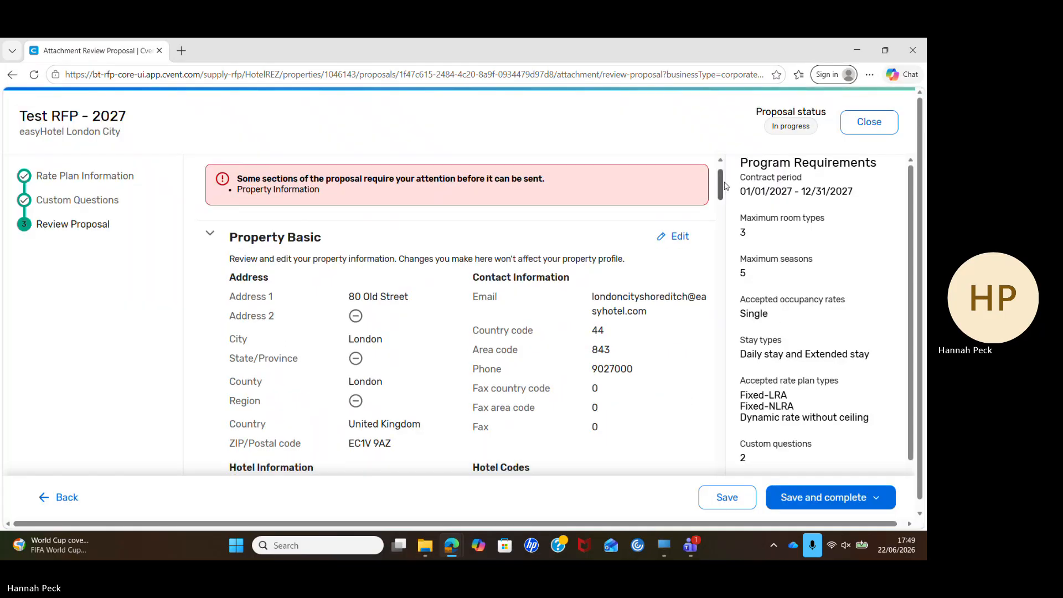
- Answer the required Services and Amenities questions with Restaurant on property N, Air-Conditioning Y and Private Bath N, and save them
left_click_drag(725, 186, 727, 259)
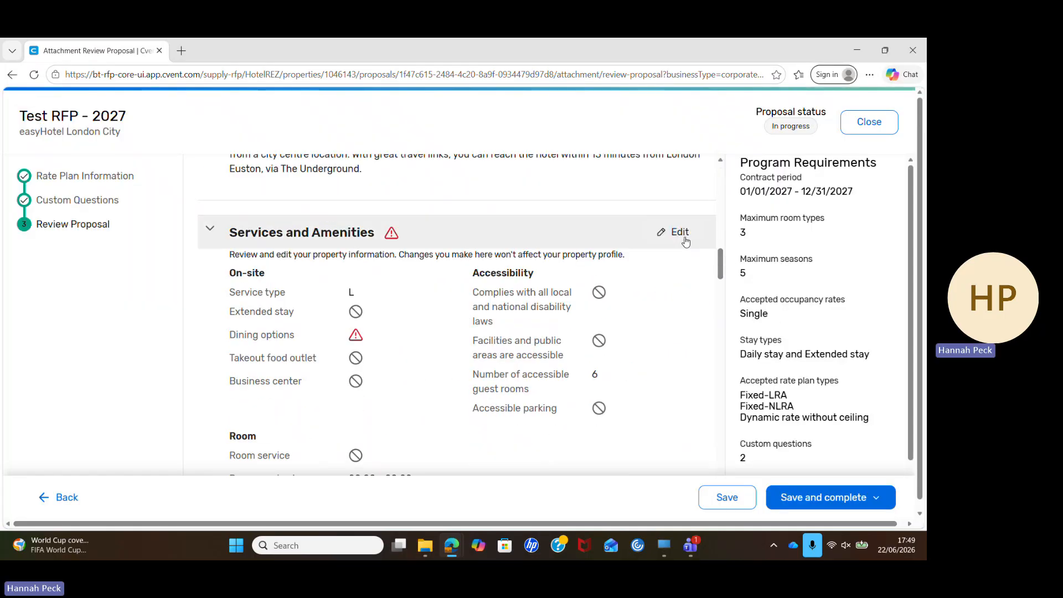
left_click(674, 233)
left_click(590, 295)
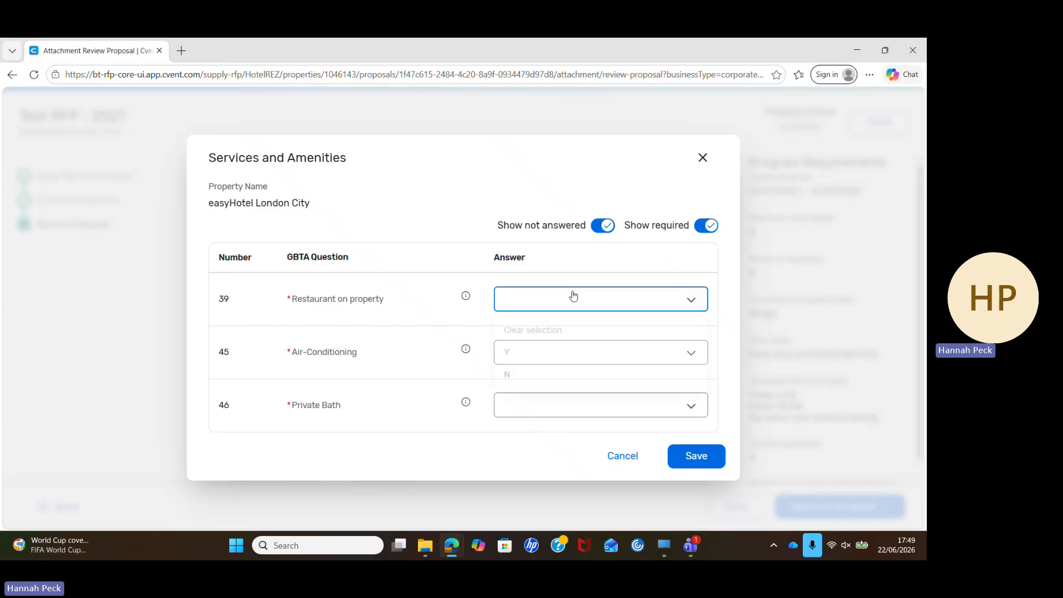
left_click(548, 374)
left_click(548, 361)
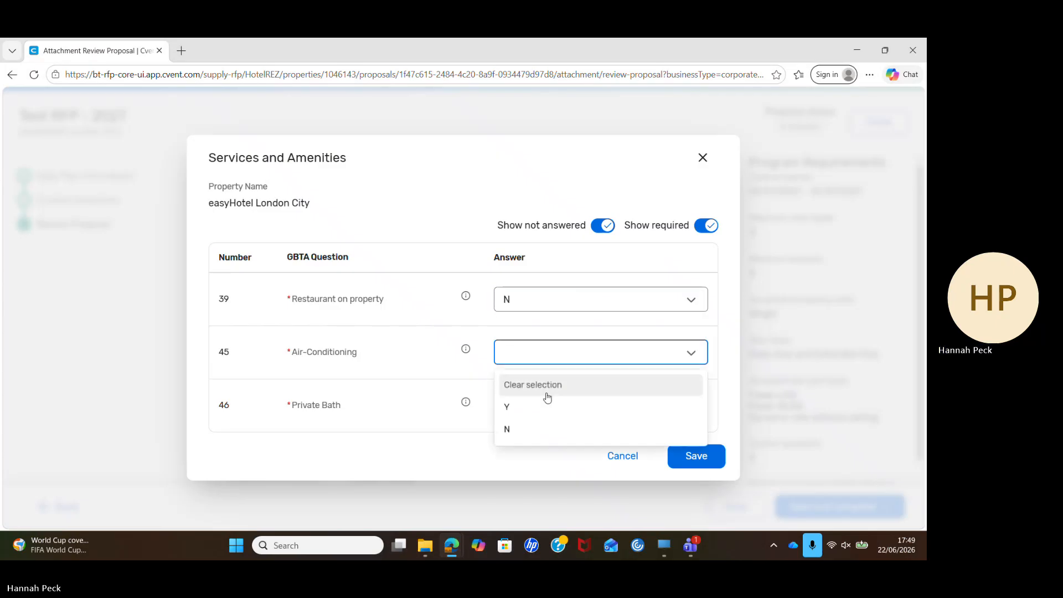
left_click(546, 405)
left_click(542, 413)
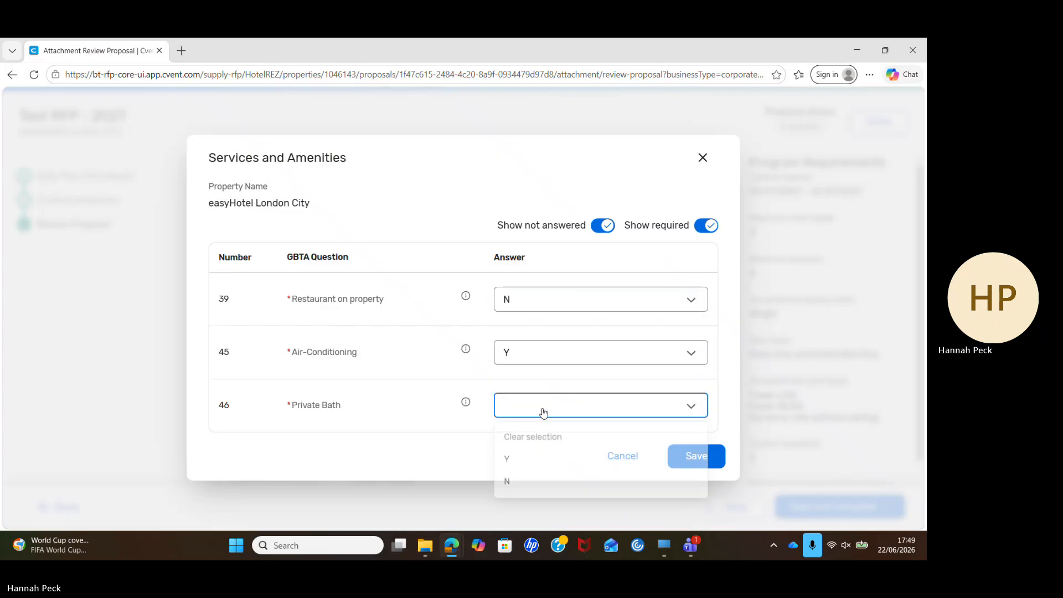
left_click(540, 486)
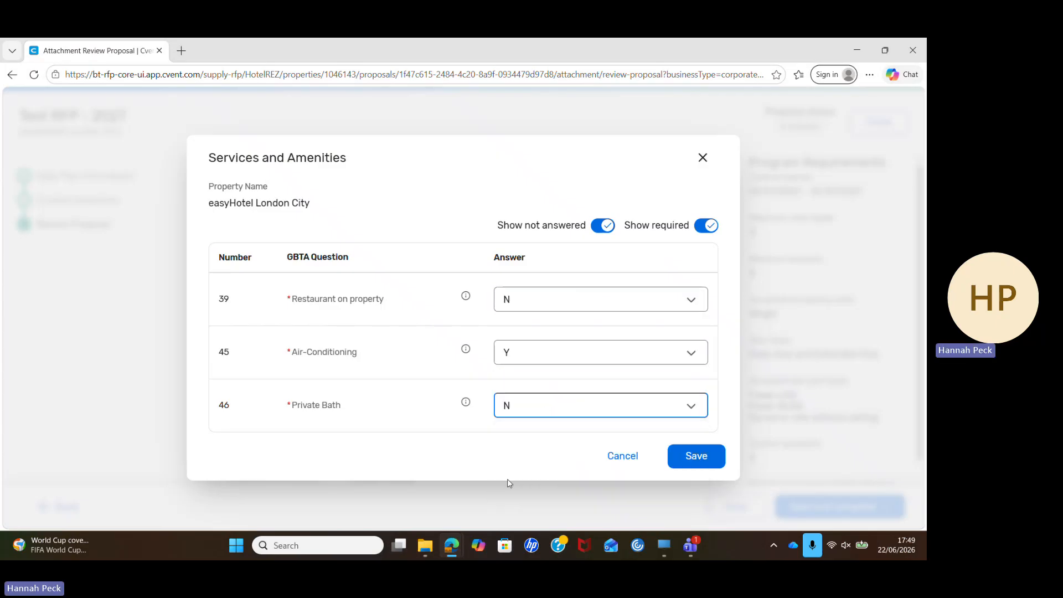
left_click(679, 457)
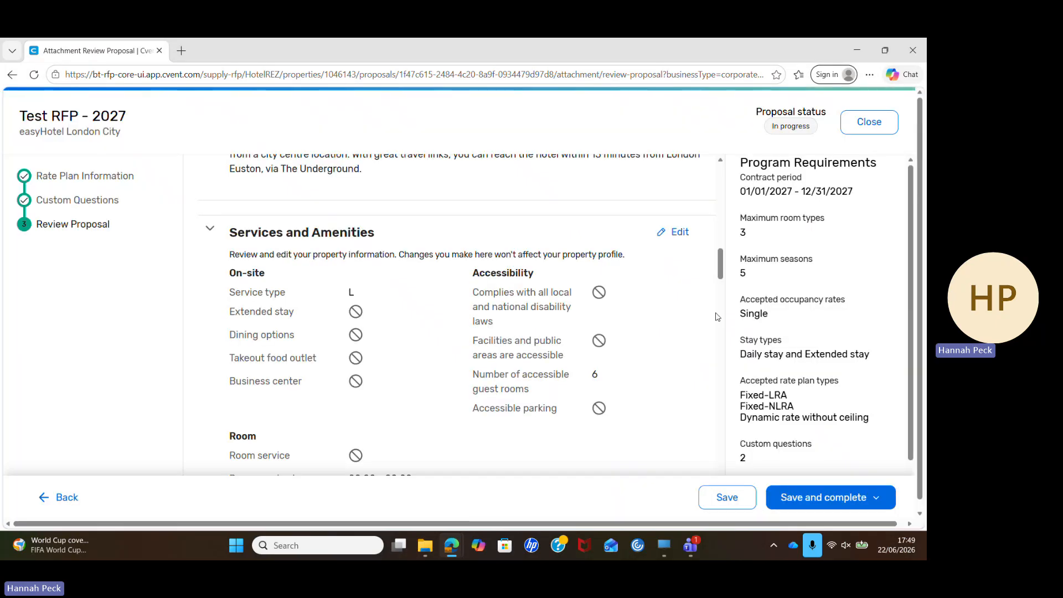
- Answer N to In room safe and to the 17-inch laptop safe question in Safety and Security, and save the answers
left_click_drag(720, 271, 720, 300)
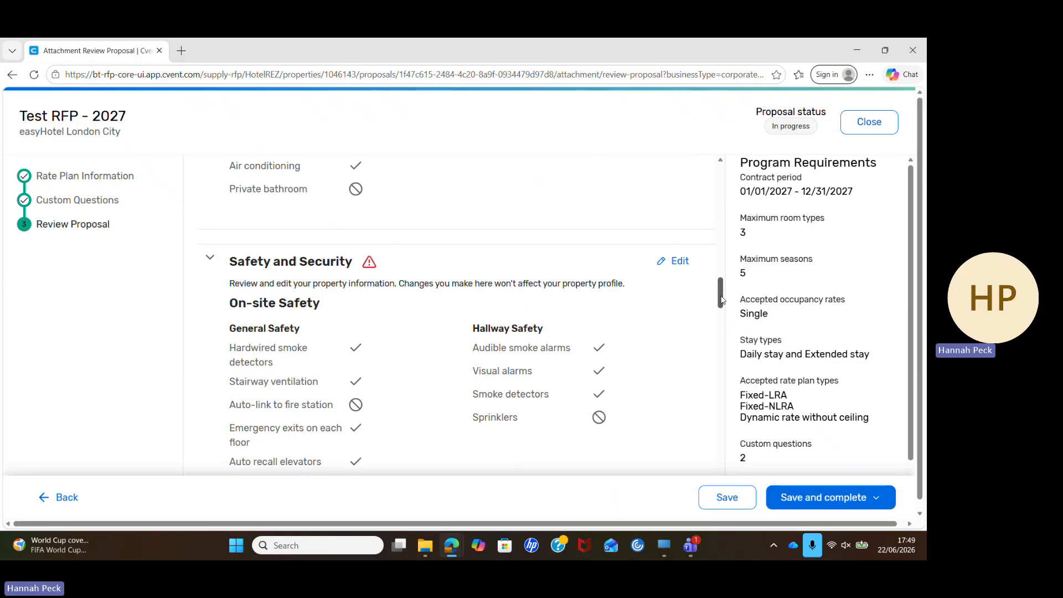
left_click(676, 265)
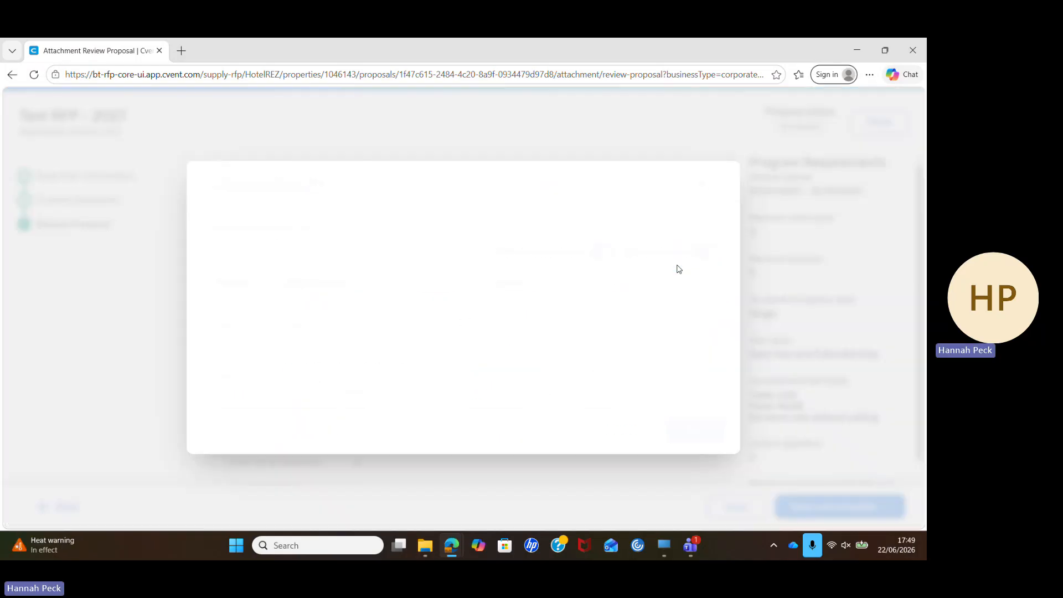
left_click(541, 327)
left_click(540, 398)
left_click(542, 388)
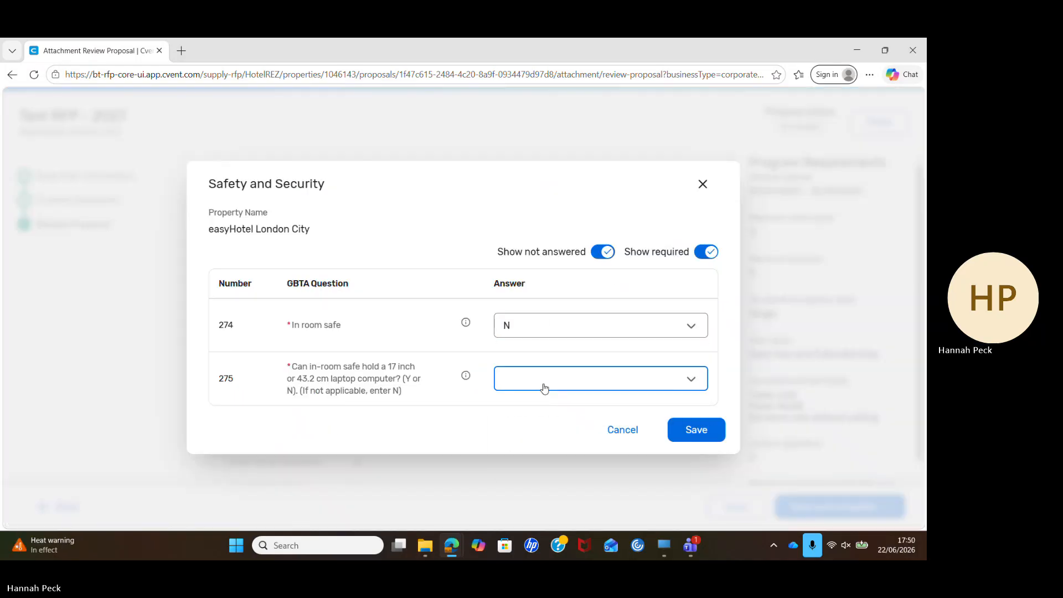
left_click(543, 453)
left_click(684, 440)
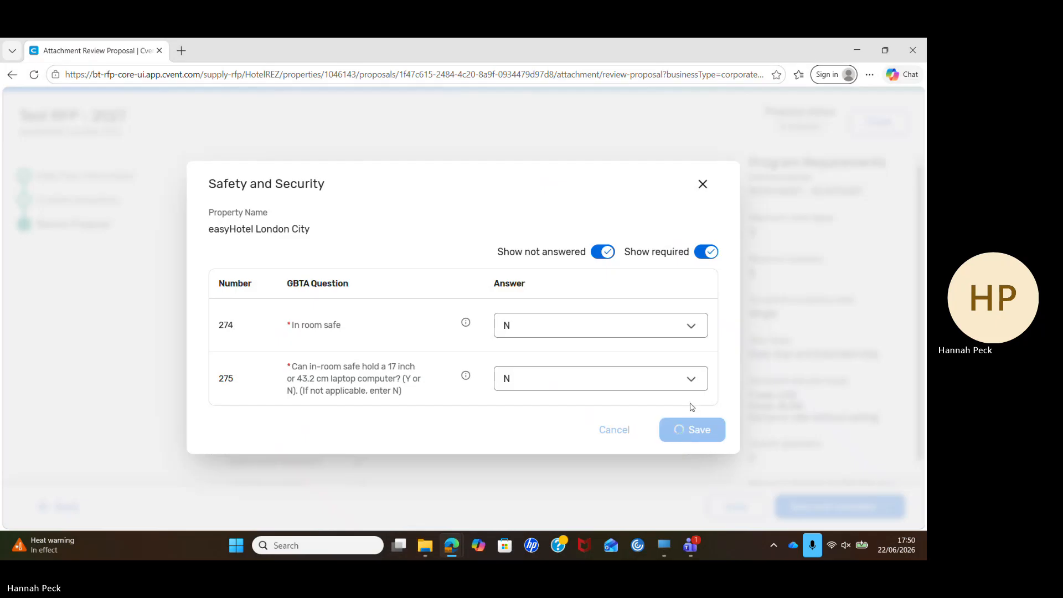
- In the Extended Stay property questions, answer N for grocery shopping service, laundry / dry cleaning service and mini refrigerator
scroll(721, 300, "down", 15)
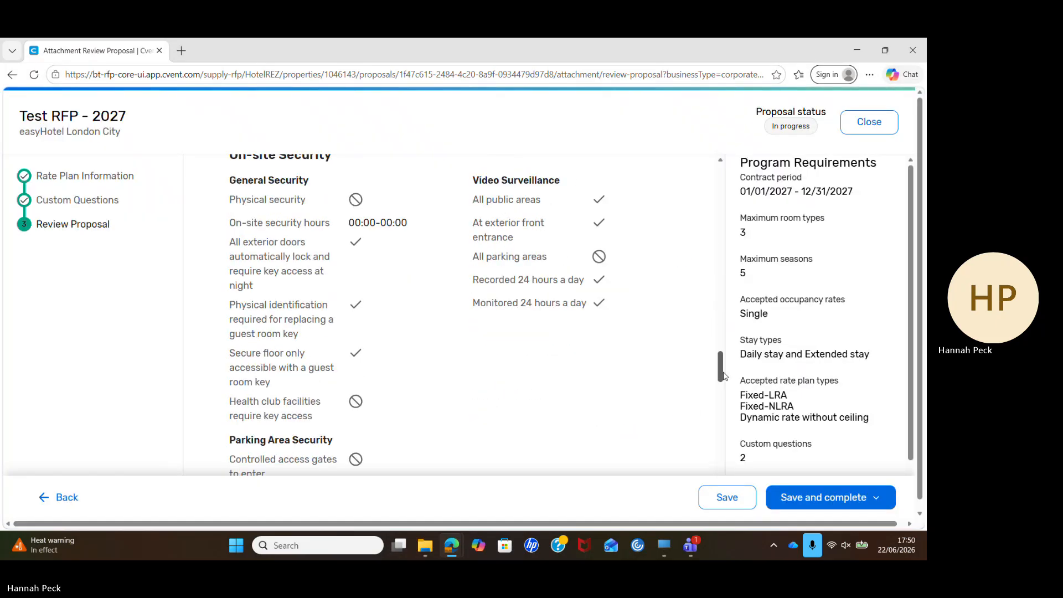
left_click(673, 182)
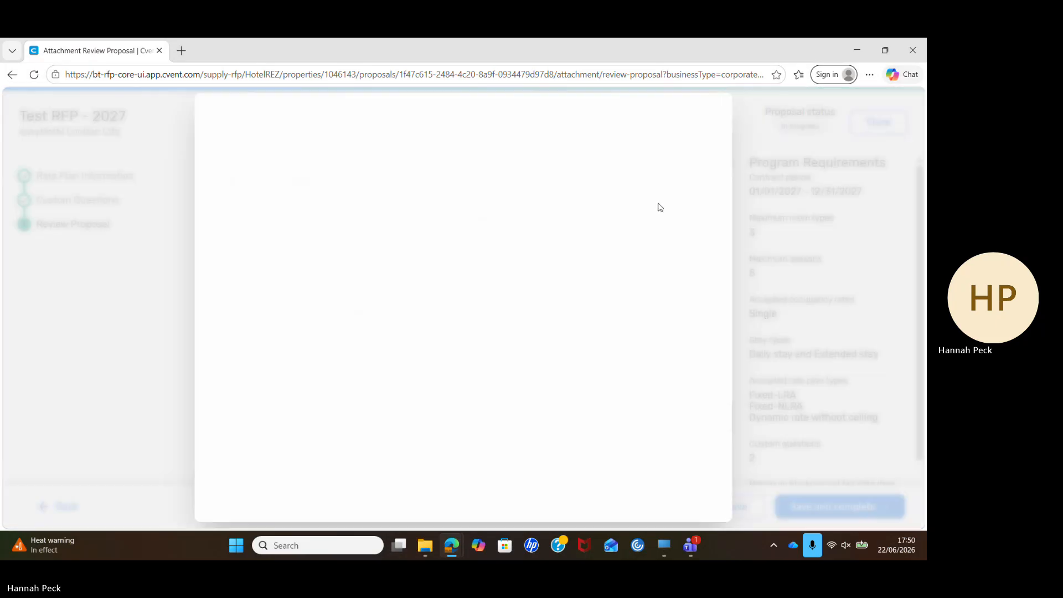
left_click(572, 249)
left_click(573, 331)
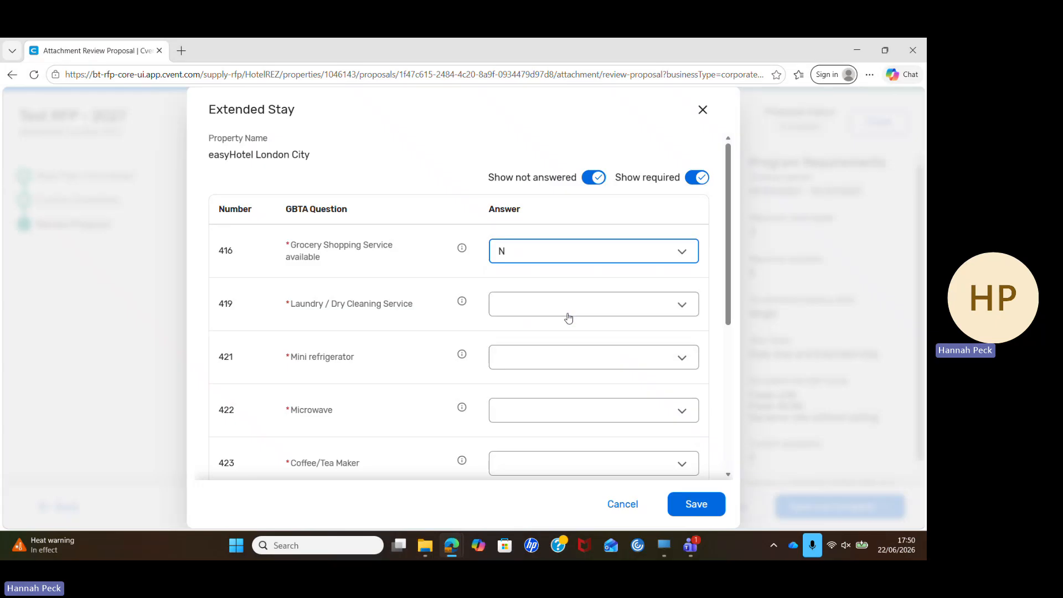
left_click(566, 306)
left_click(566, 380)
left_click(563, 358)
left_click(562, 433)
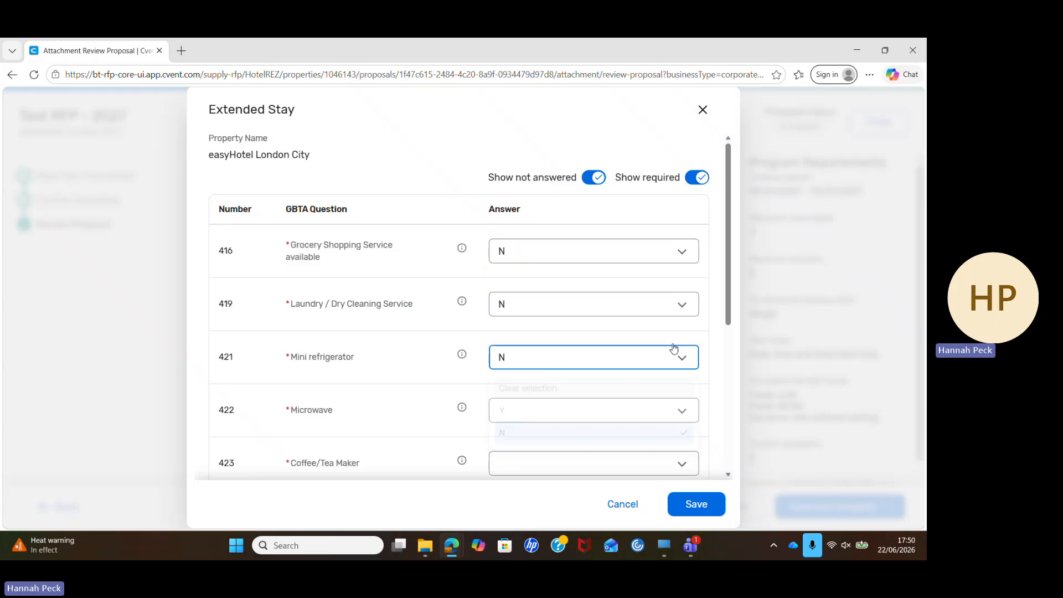
- Answer N for the microwave, coffee/tea maker and stove in the Extended Stay questions
left_click_drag(728, 282, 728, 359)
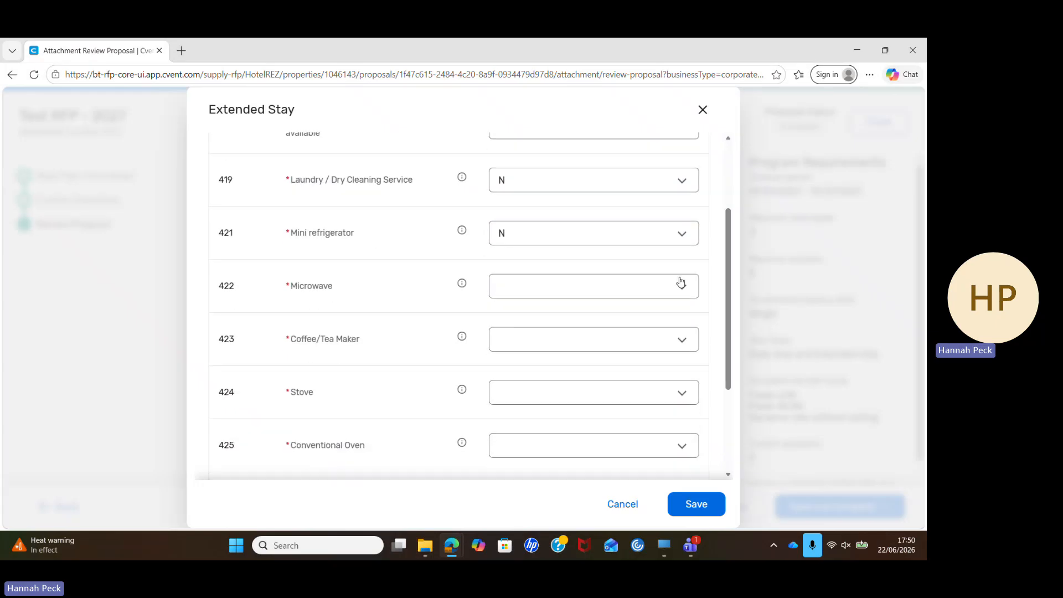
left_click(680, 283)
left_click(640, 367)
left_click(637, 348)
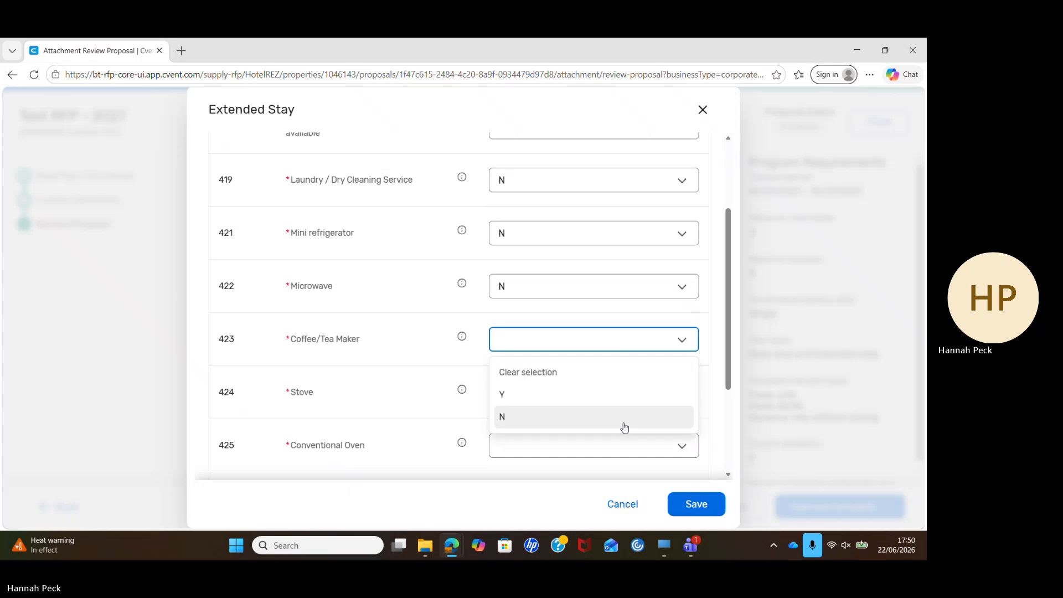
left_click(624, 418)
left_click(644, 395)
left_click(632, 470)
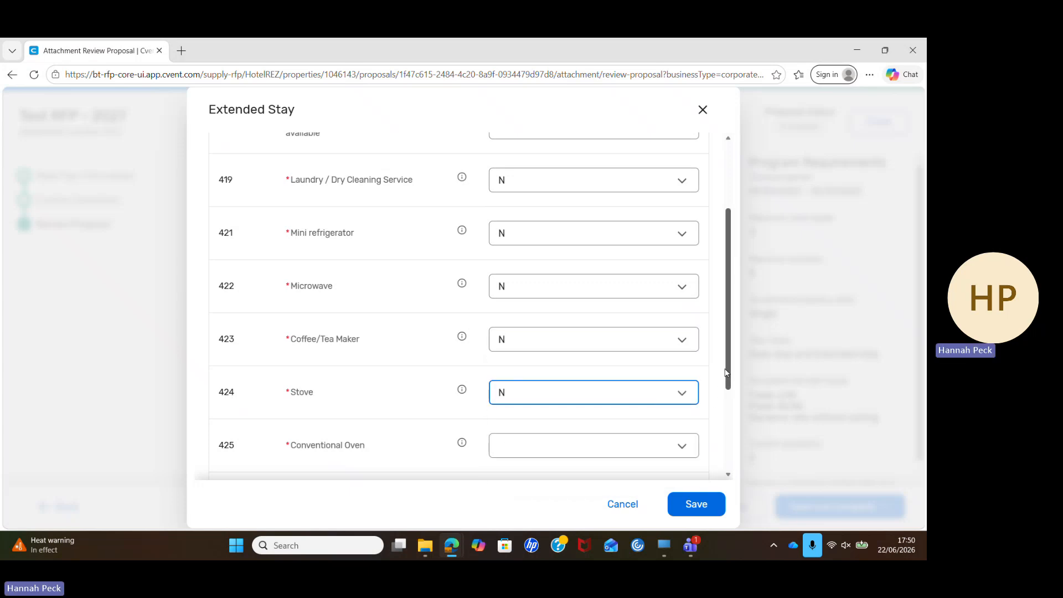
- Answer N for conventional oven, toaster, plates/glassware/silverware and pots/pans/serving dishes, and save the Extended Stay answers
scroll(728, 434, "down", 3)
left_click(687, 301)
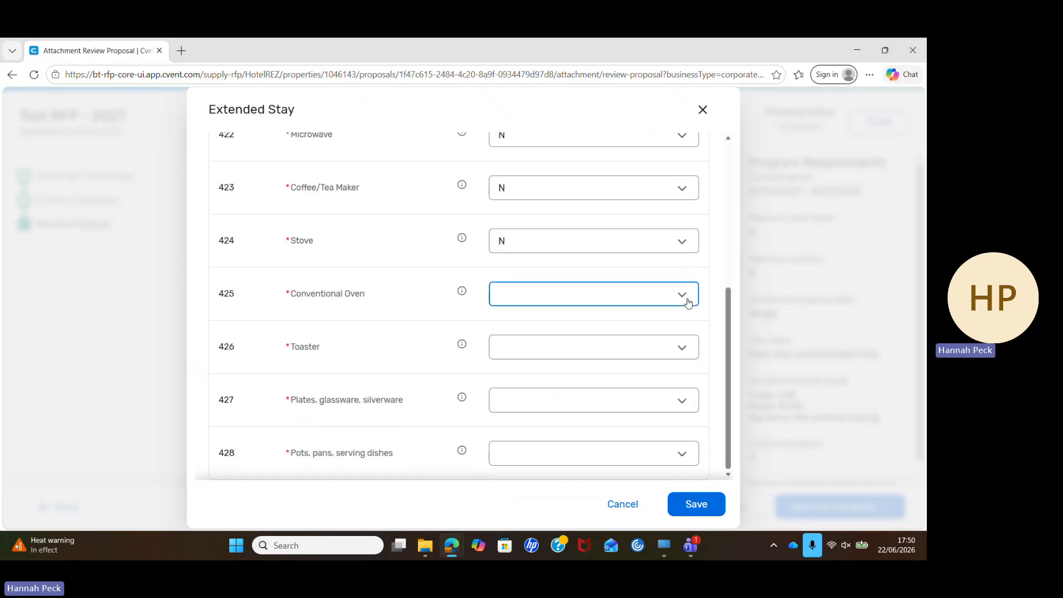
left_click(666, 370)
left_click(681, 348)
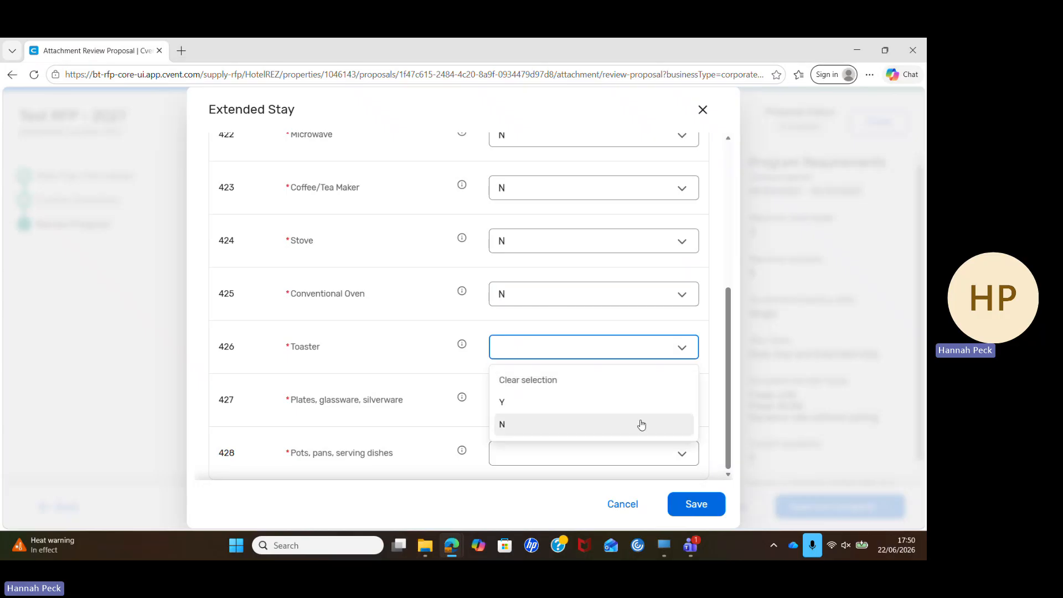
left_click(639, 423)
left_click(680, 402)
left_click(627, 483)
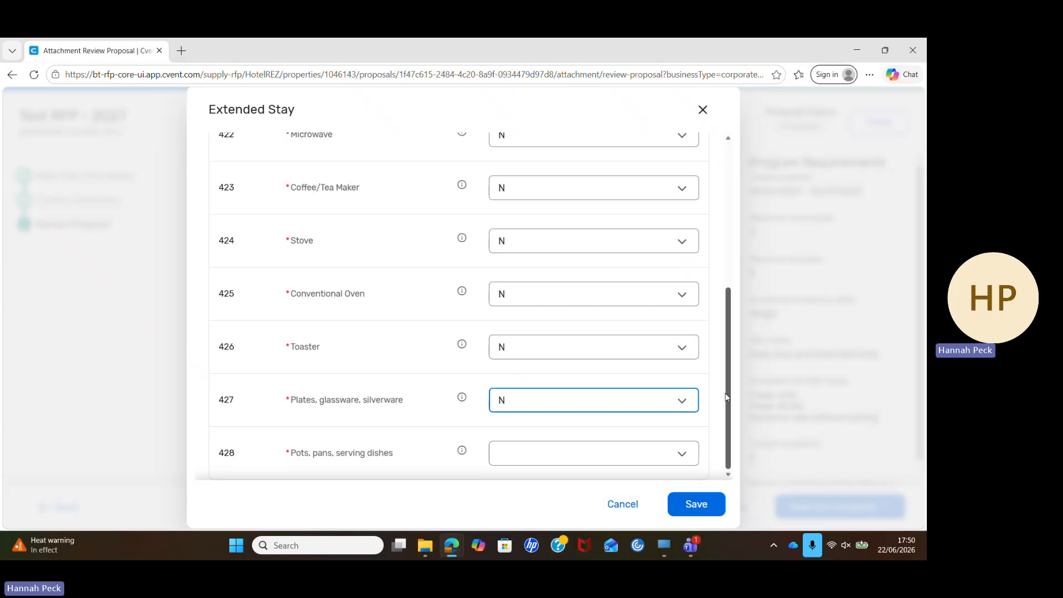
left_click(685, 452)
left_click(614, 431)
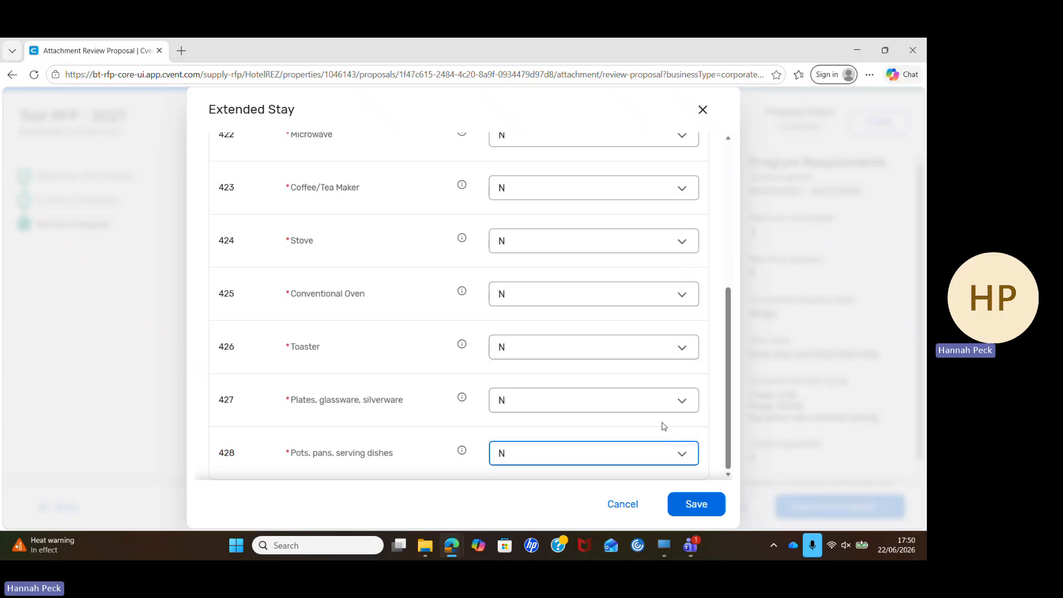
left_click(711, 509)
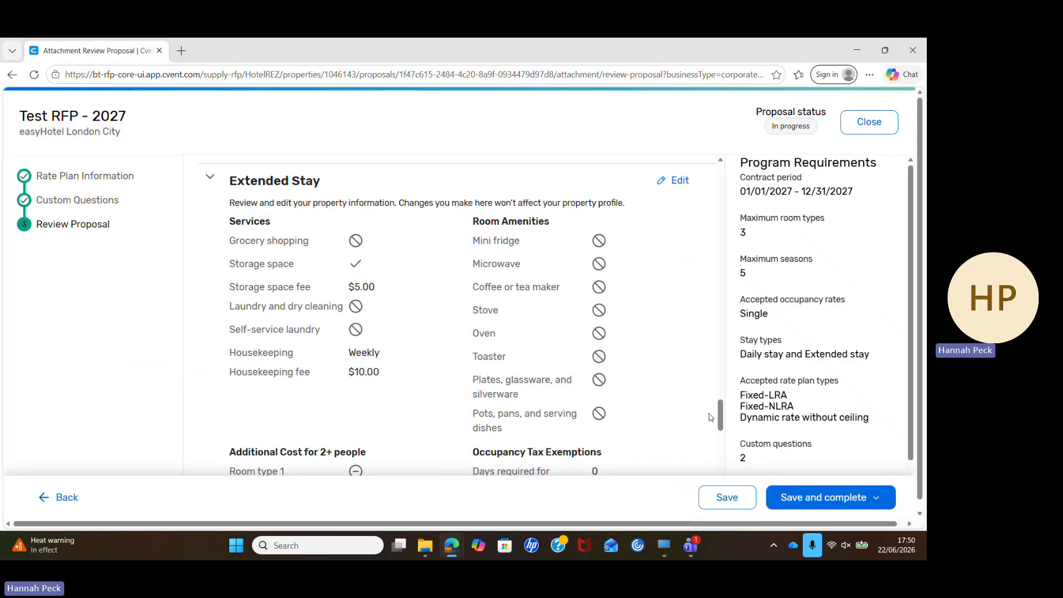
- Return to the bid in the proposal review, set the proposal as approved, and save the proposal point of contact
left_click_drag(719, 411, 717, 167)
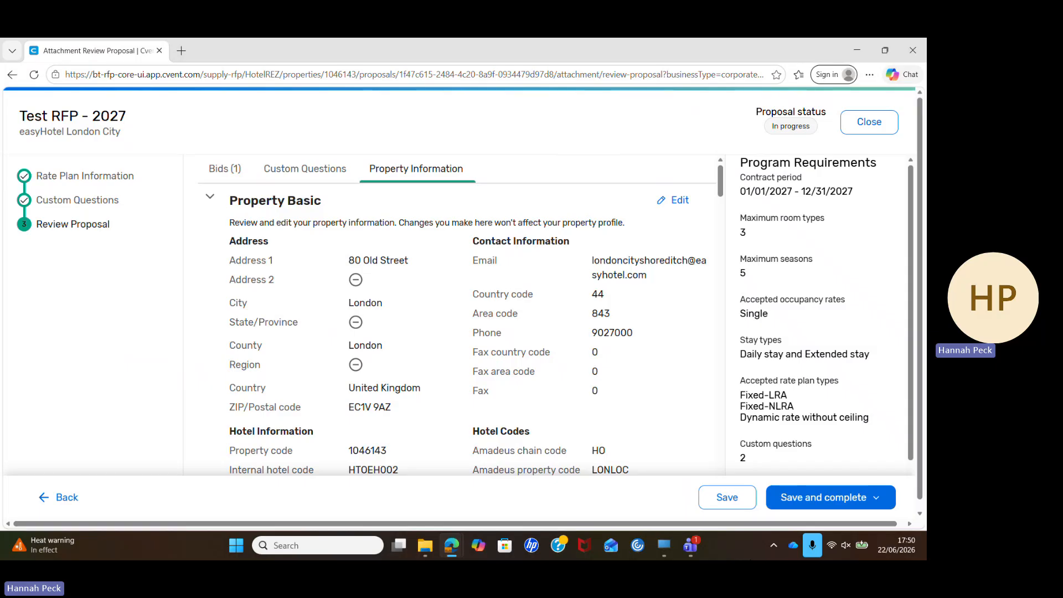
left_click(221, 176)
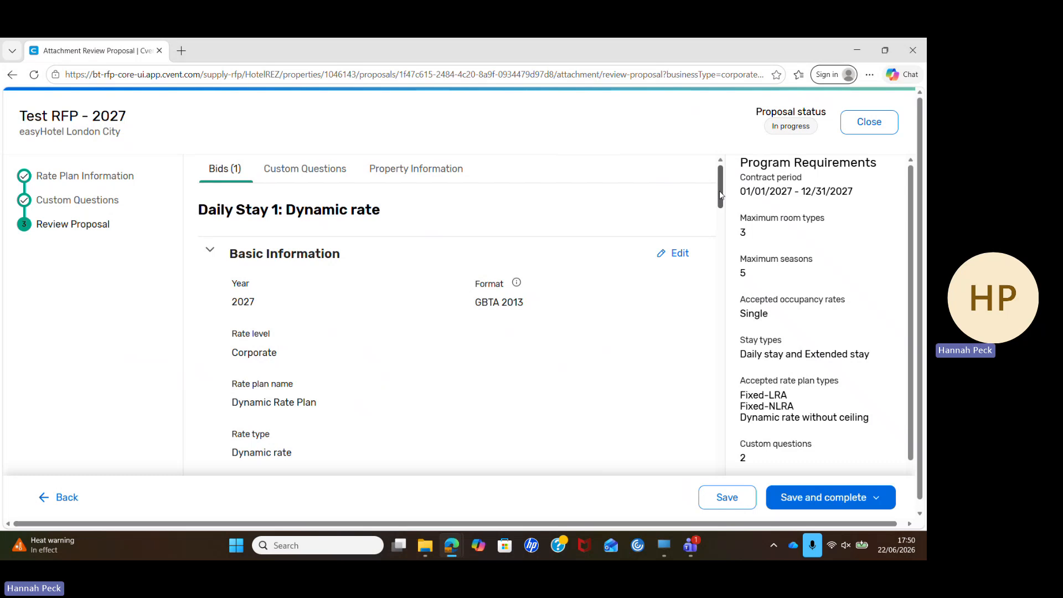
mouse_move(720, 194)
left_mouse_down()
mouse_move(753, 467)
mouse_move(719, 333)
mouse_move(720, 183)
left_mouse_up()
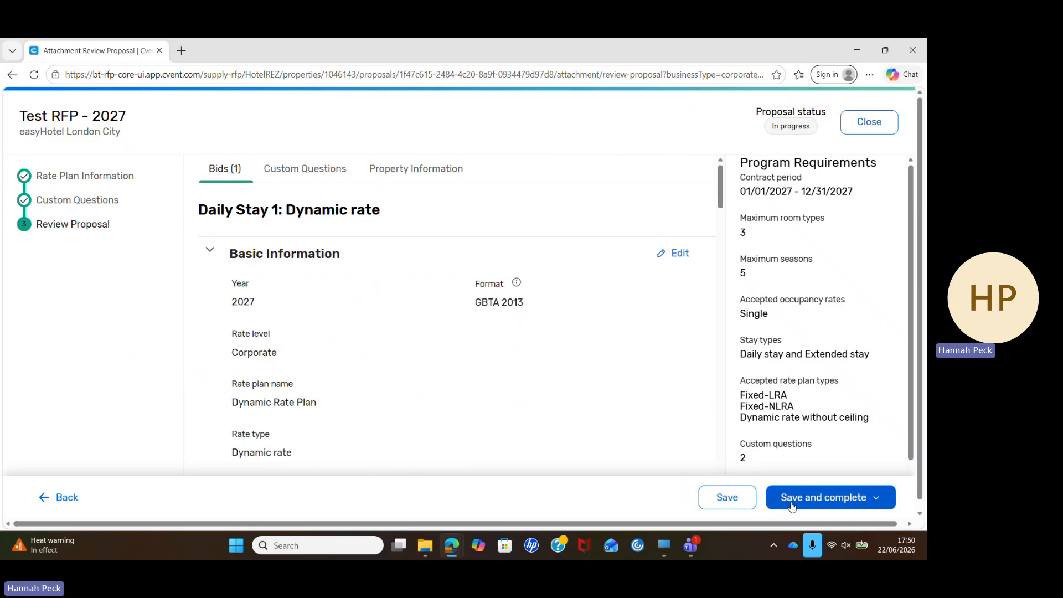
left_click(813, 504)
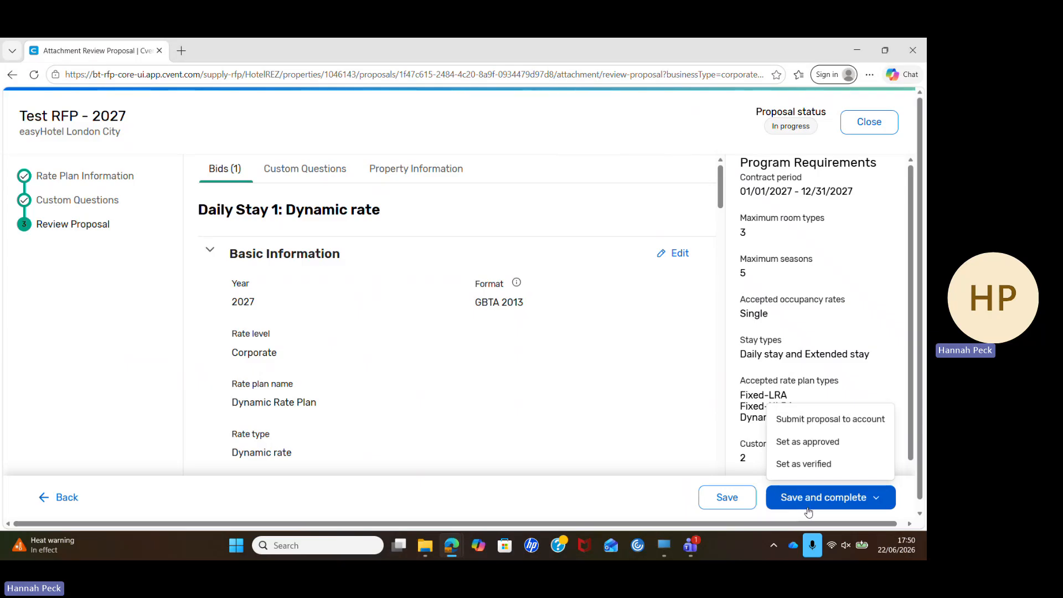
left_click(834, 440)
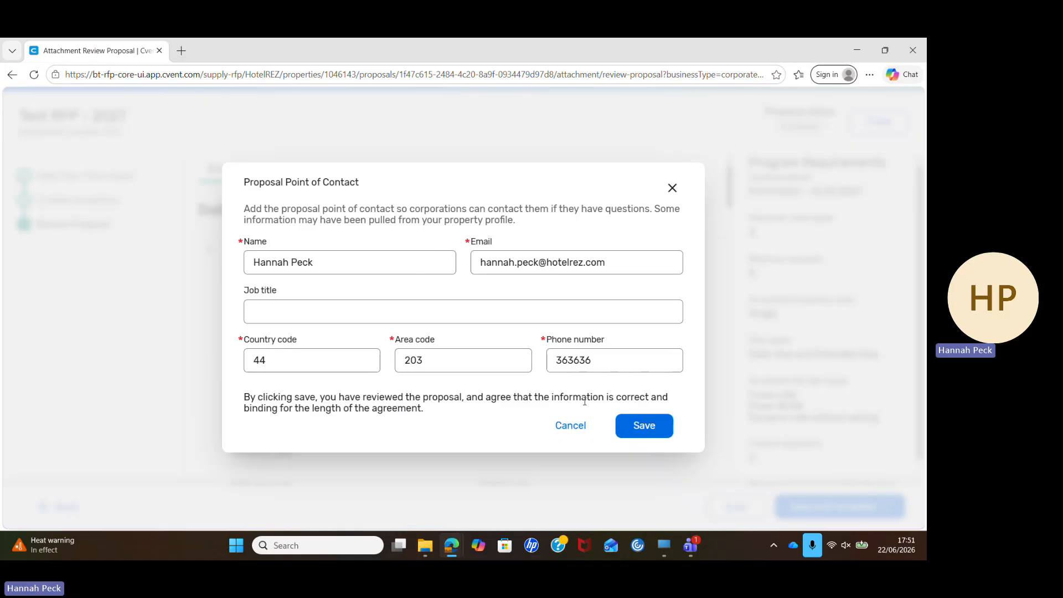
left_click(633, 435)
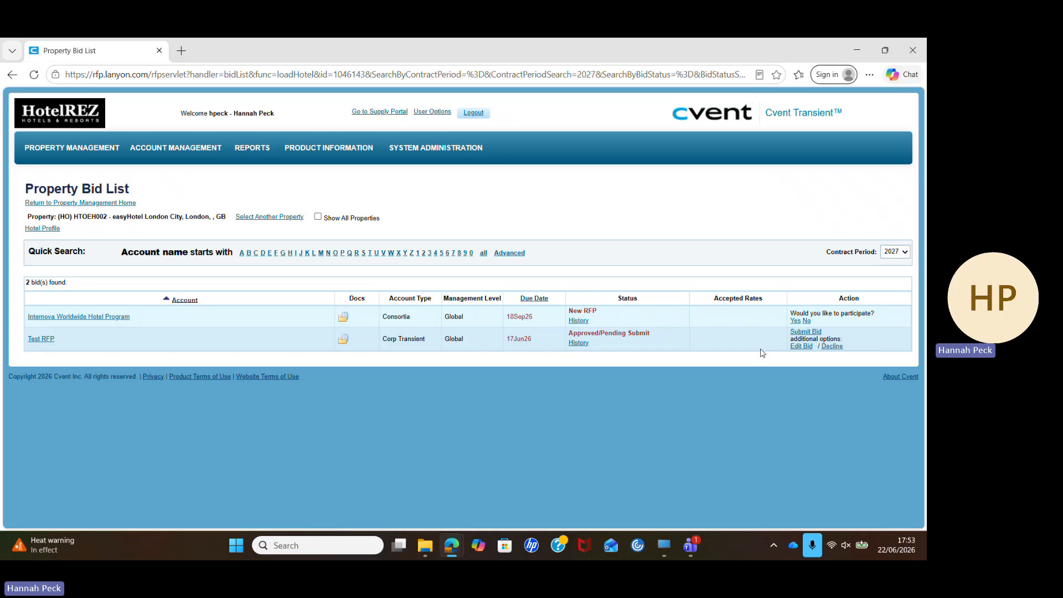
left_click(690, 545)
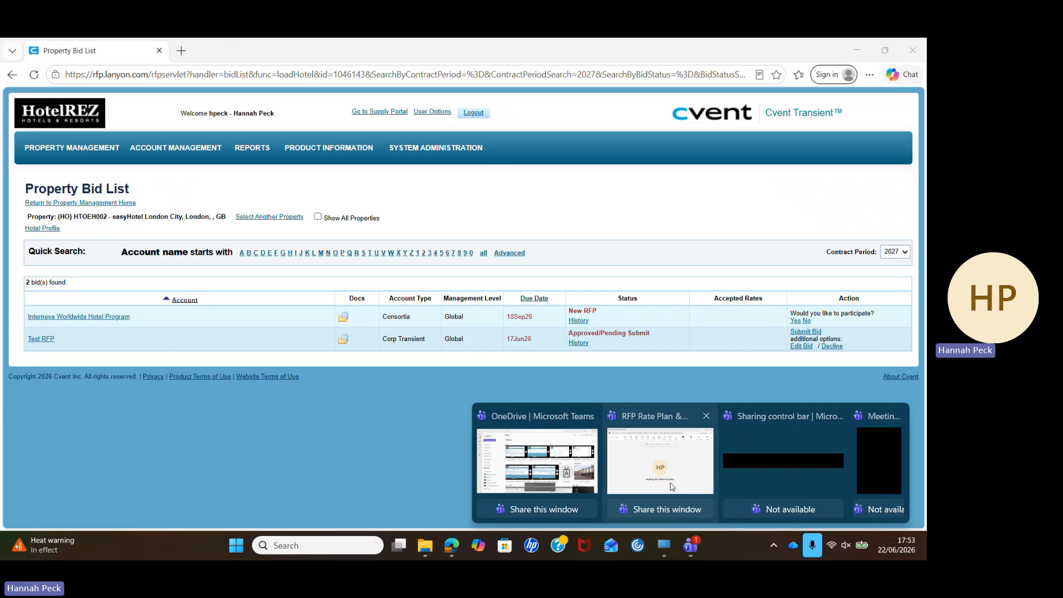
left_click(671, 486)
left_click(645, 108)
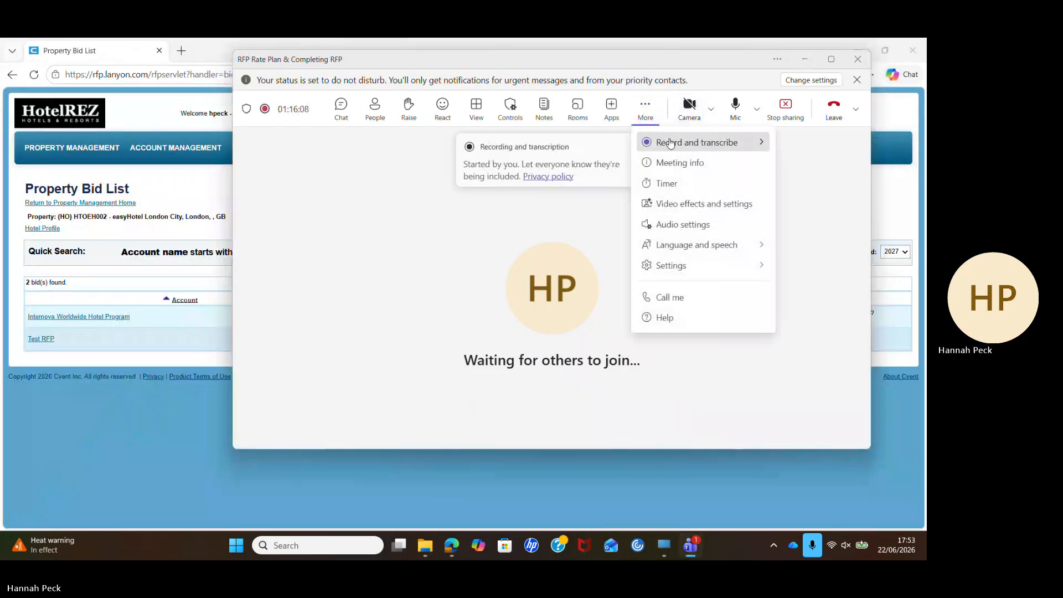